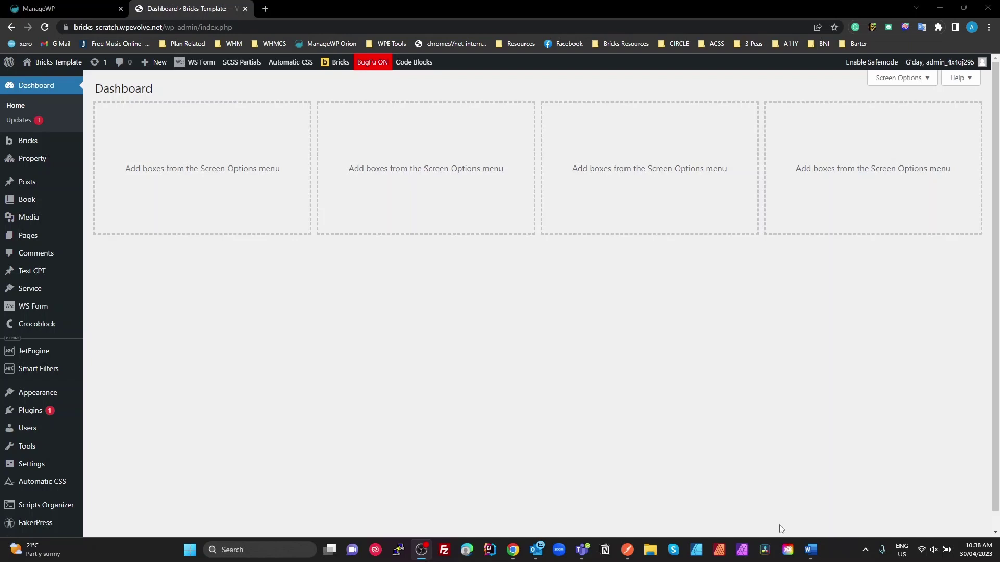
# Open JetEngine's Query Builder to see the saved Test Posts query
pyautogui.moveTo(45, 356)
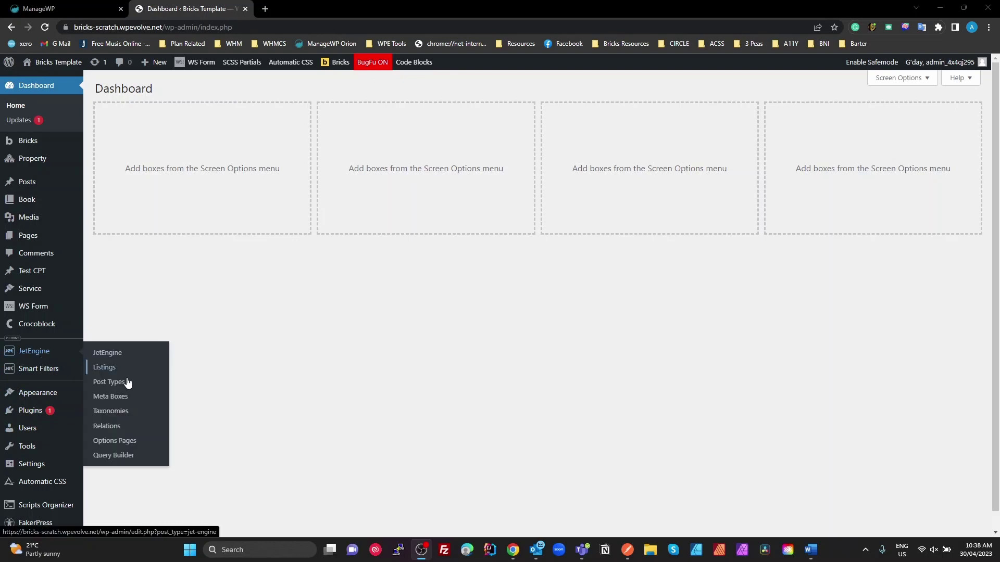
pyautogui.click(129, 456)
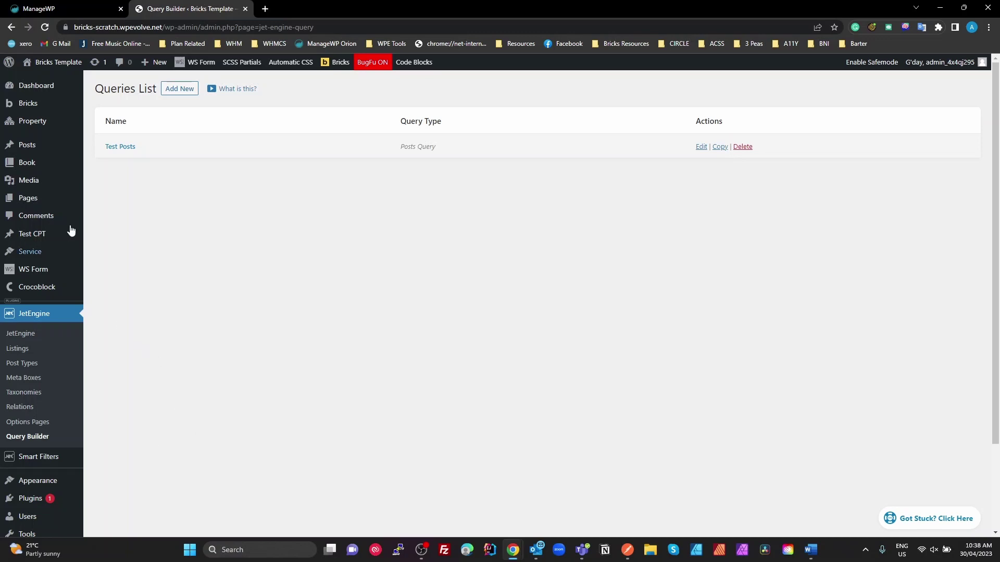
# Browse the All Posts list to review the site's posts
pyautogui.click(27, 163)
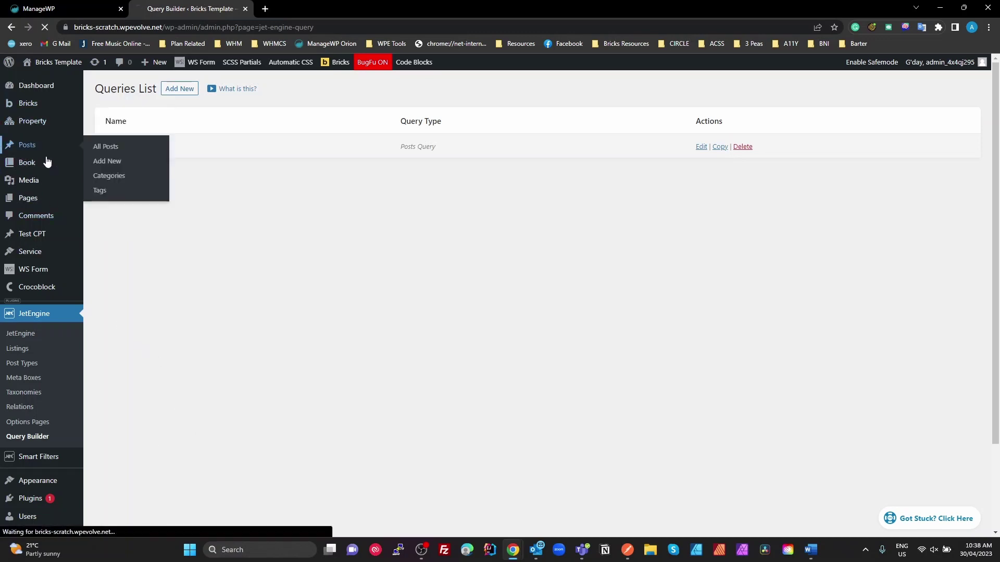
pyautogui.scroll(-5, 249, 260)
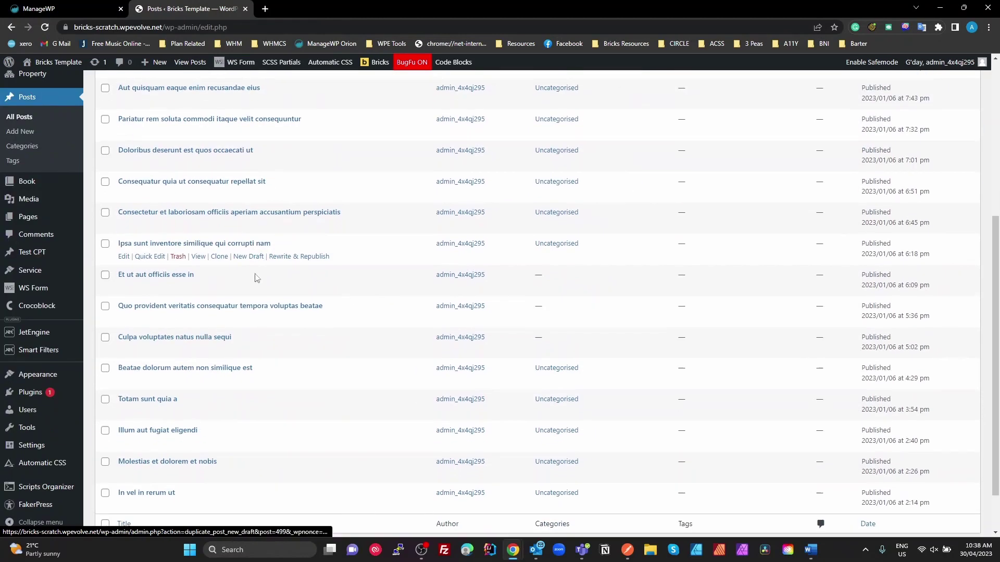
pyautogui.scroll(-1, 256, 279)
pyautogui.scroll(6, 256, 280)
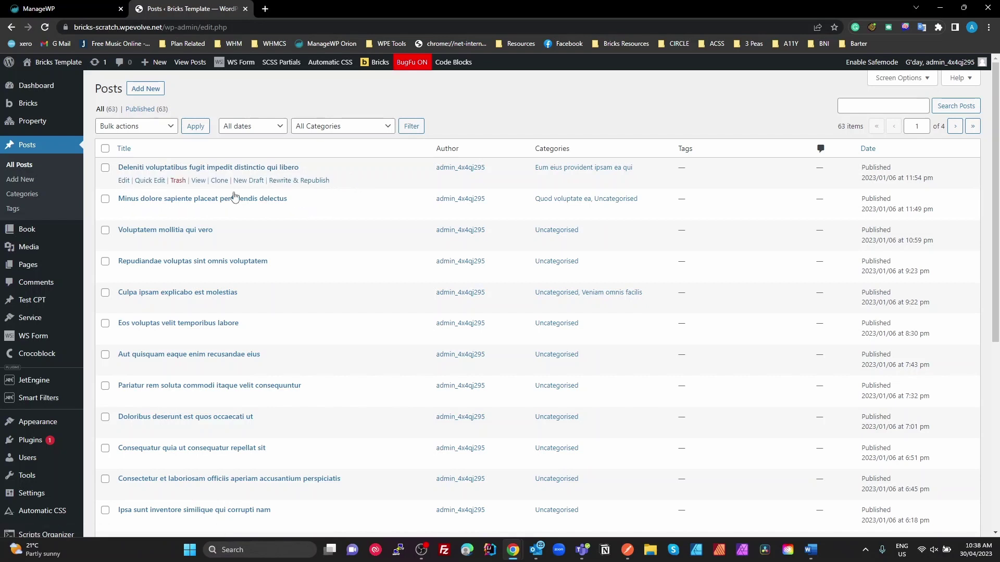
pyautogui.moveTo(28, 460)
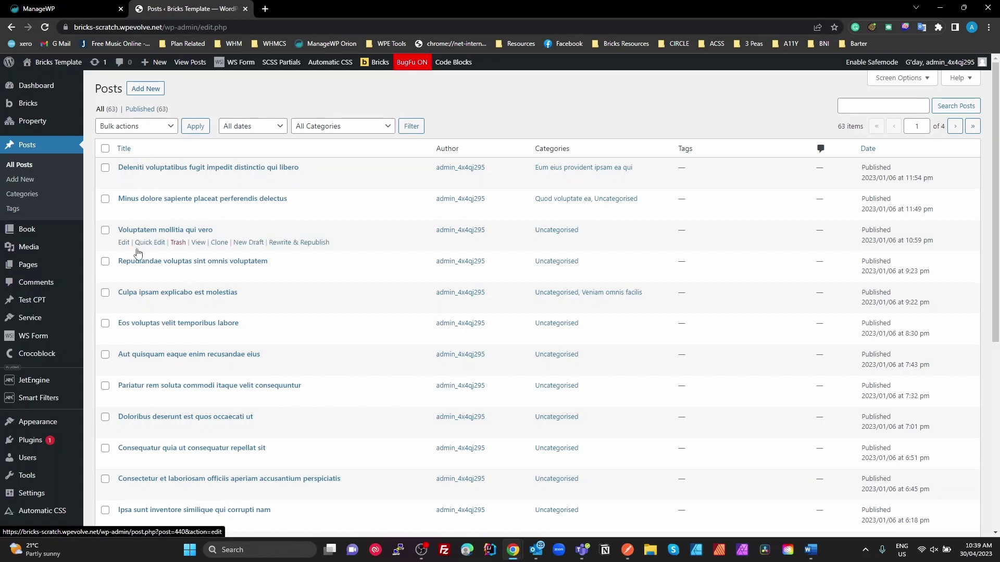
# Start a new JetEngine relation named 'Post Contributors'
pyautogui.moveTo(38, 382)
pyautogui.click(116, 455)
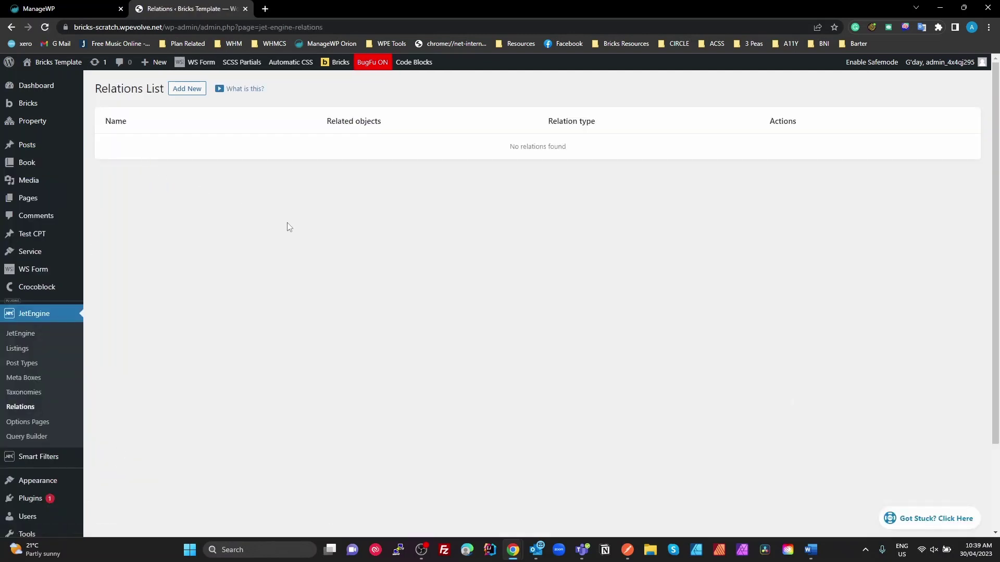
pyautogui.click(192, 94)
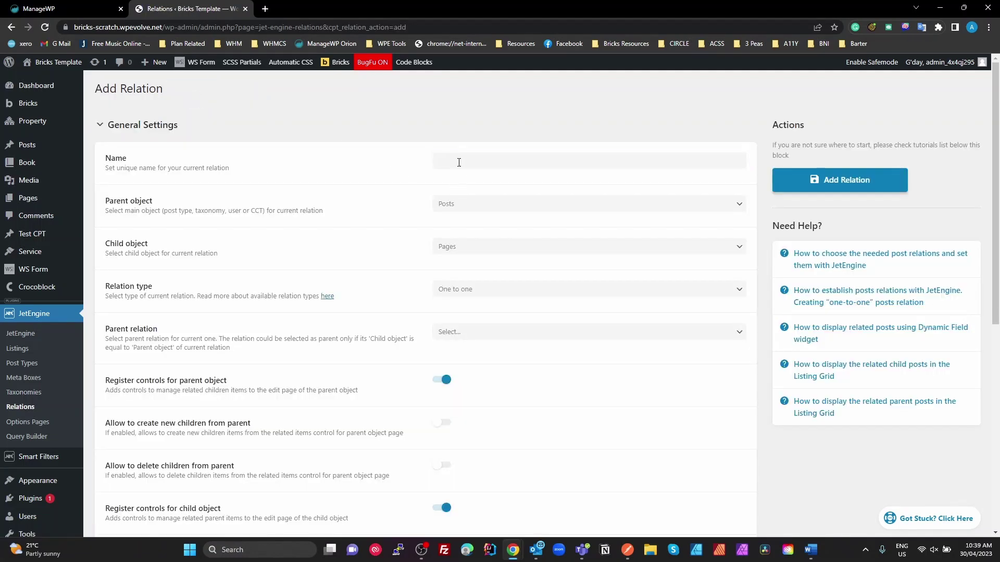
pyautogui.click(458, 160)
pyautogui.write('Post ')
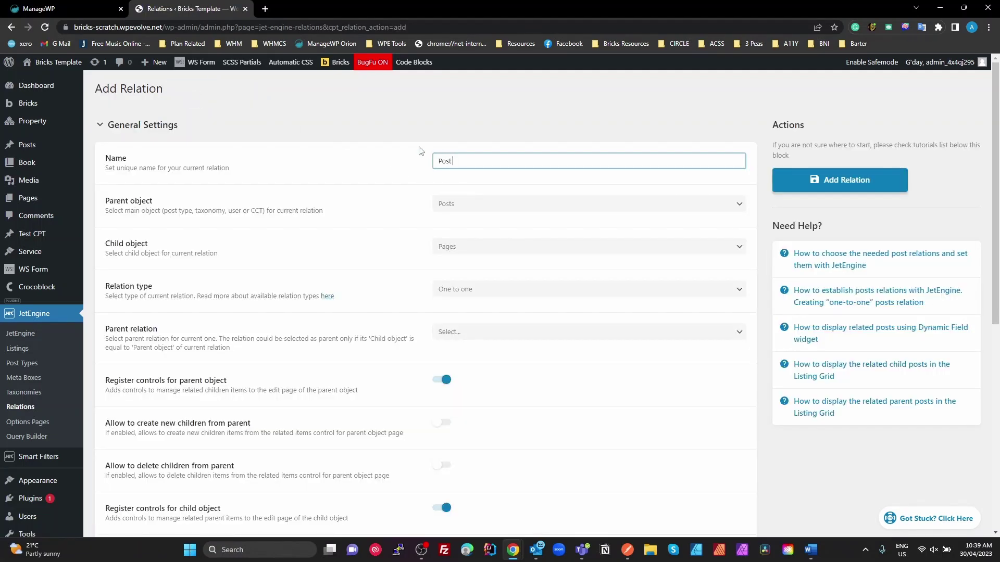
pyautogui.write('Contributors')
# Set the relation's parent object to Posts and its child object to Users
pyautogui.click(498, 213)
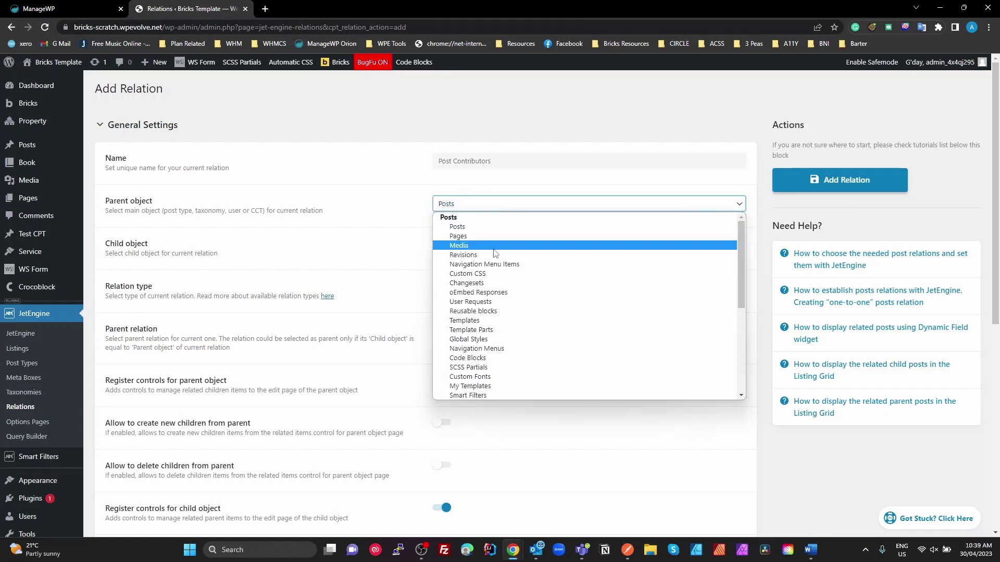
pyautogui.scroll(-5, 484, 359)
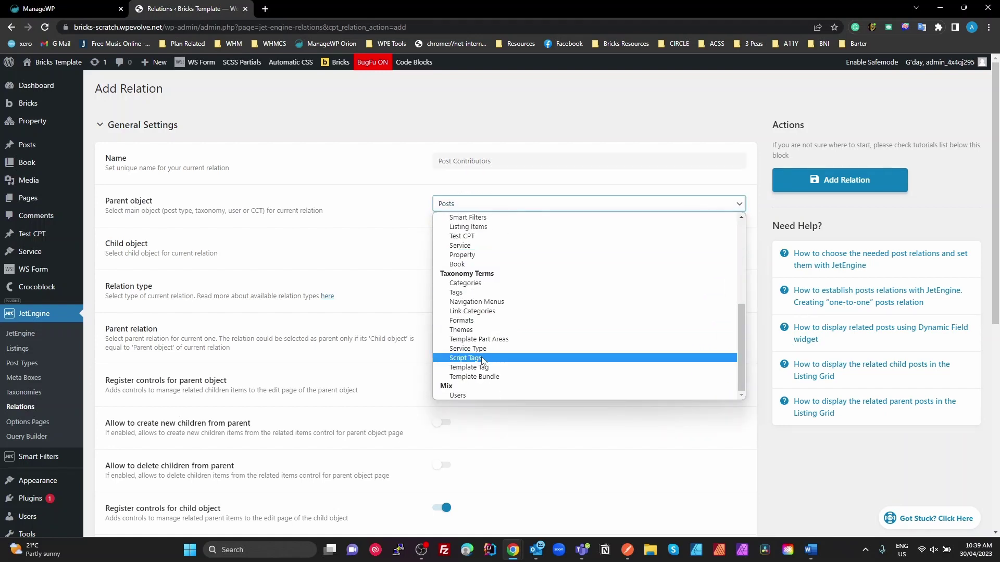
pyautogui.scroll(5, 484, 359)
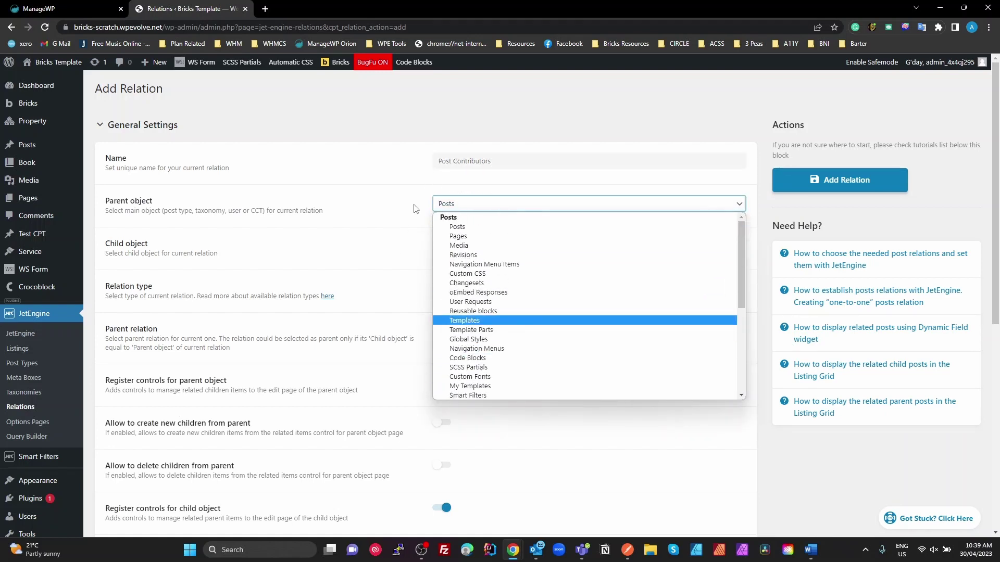
pyautogui.scroll(-2, 427, 329)
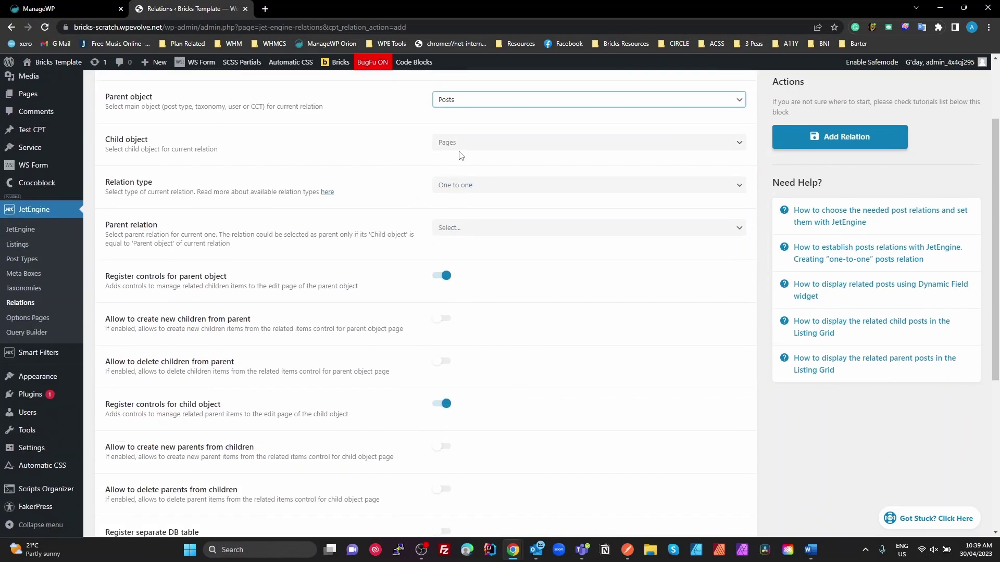
pyautogui.scroll(2, 474, 165)
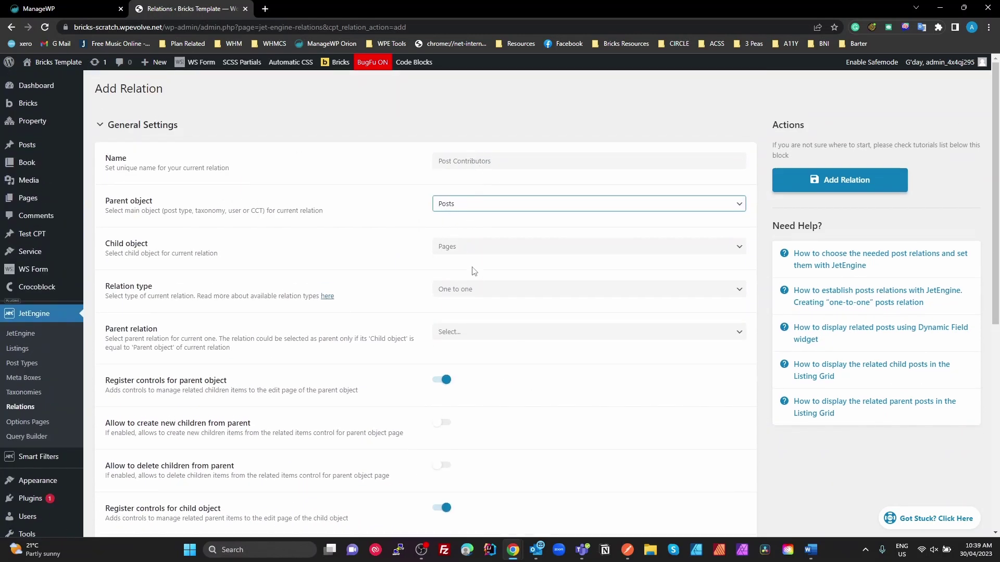
pyautogui.click(456, 246)
pyautogui.scroll(-4, 479, 312)
pyautogui.click(482, 438)
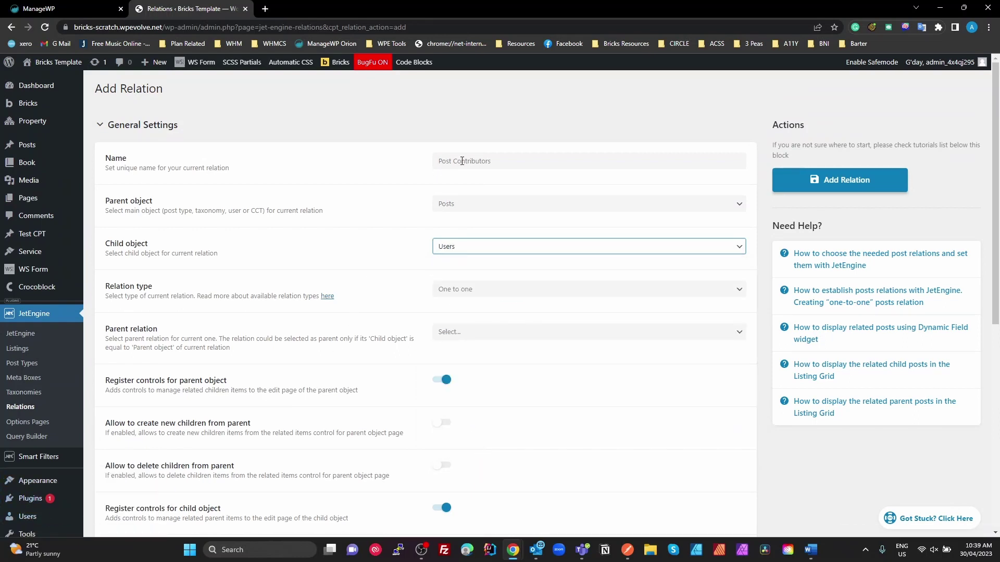
# Make the relation many to many and save it
pyautogui.moveTo(492, 161); pyautogui.dragTo(419, 162)
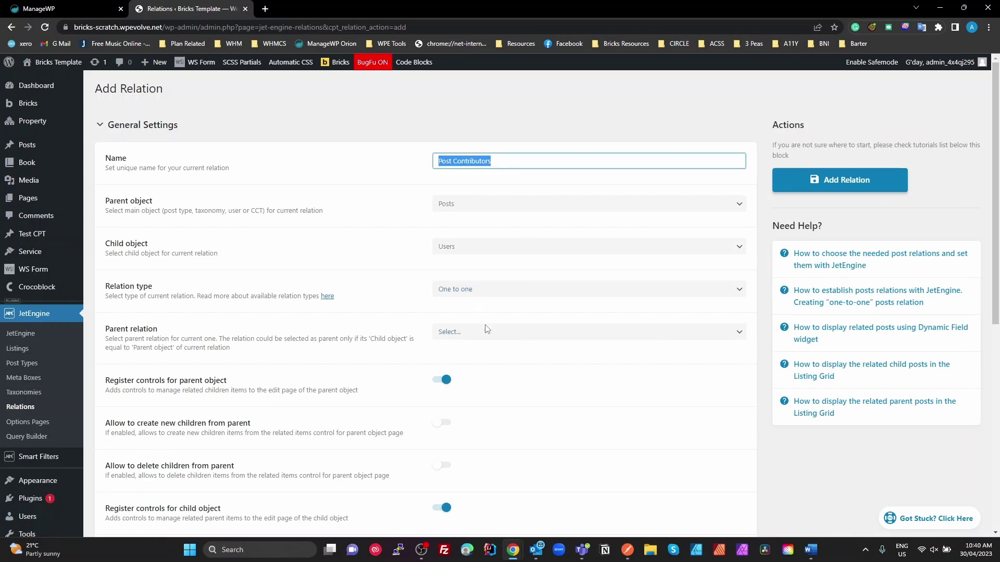
pyautogui.click(475, 296)
pyautogui.click(479, 322)
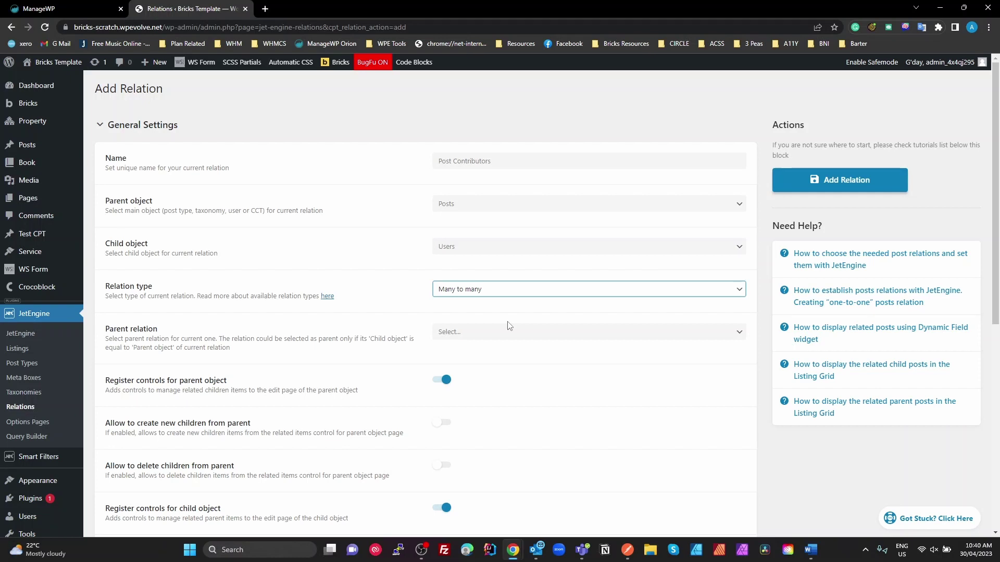
pyautogui.scroll(-5, 505, 417)
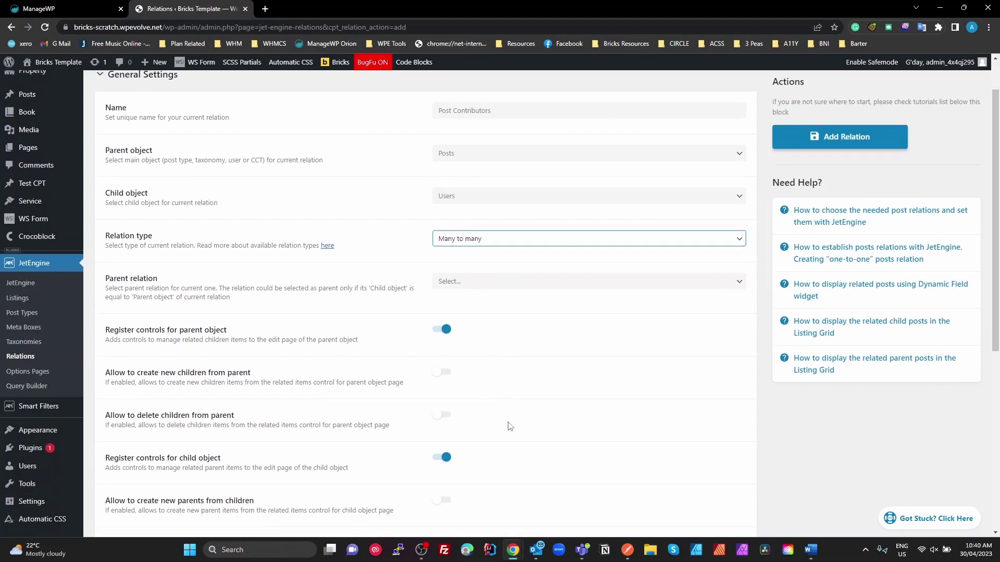
pyautogui.scroll(5, 508, 427)
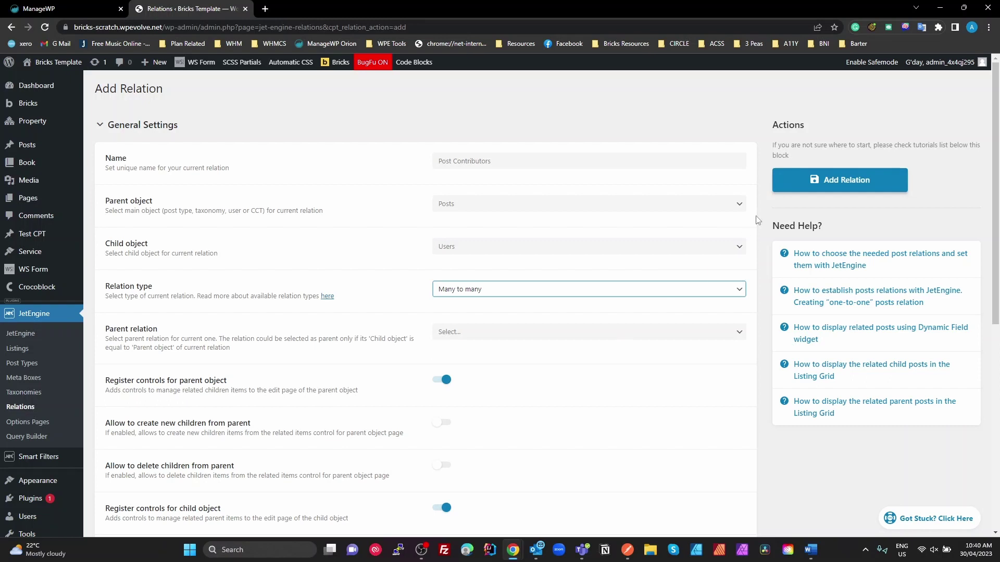
pyautogui.click(833, 182)
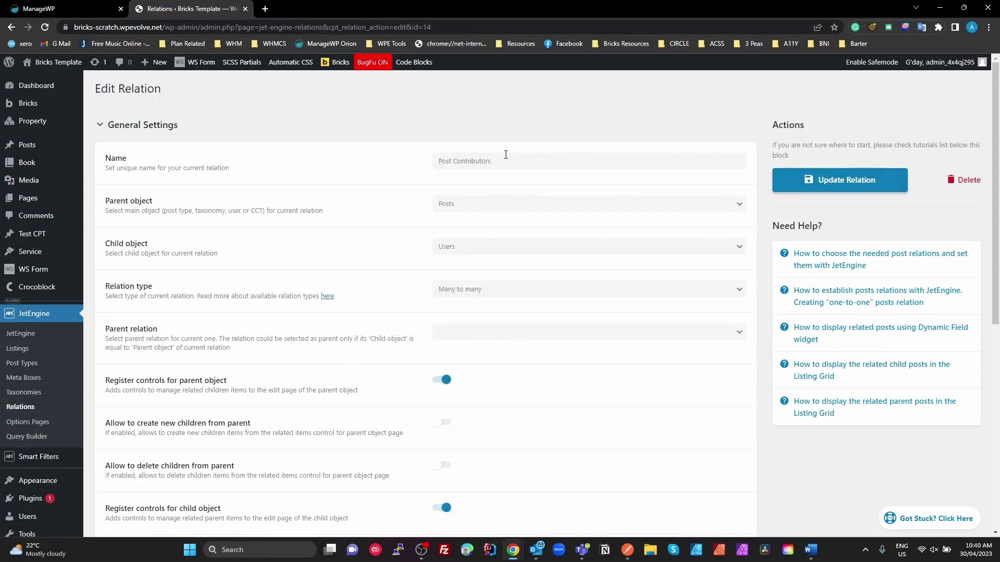
pyautogui.click(506, 155)
pyautogui.hotkey('ctrl', 'a')
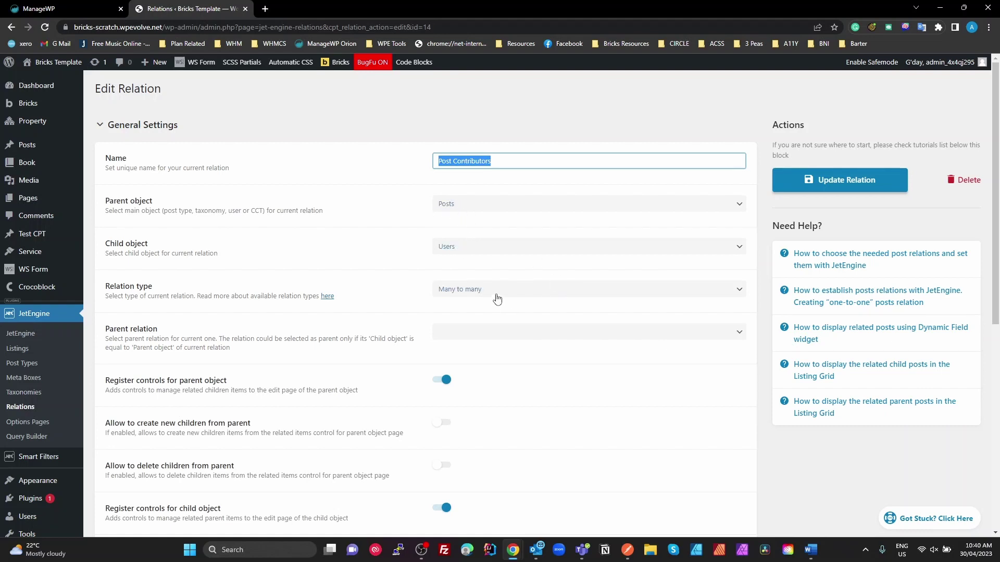
# Connect the admin account as a contributor to the first post and update it
pyautogui.click(21, 150)
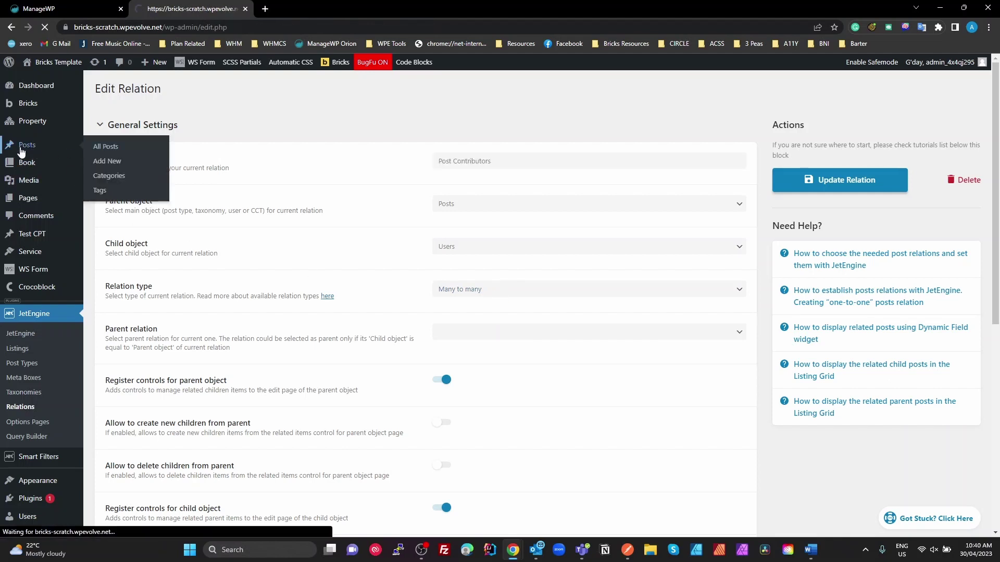
pyautogui.click(122, 181)
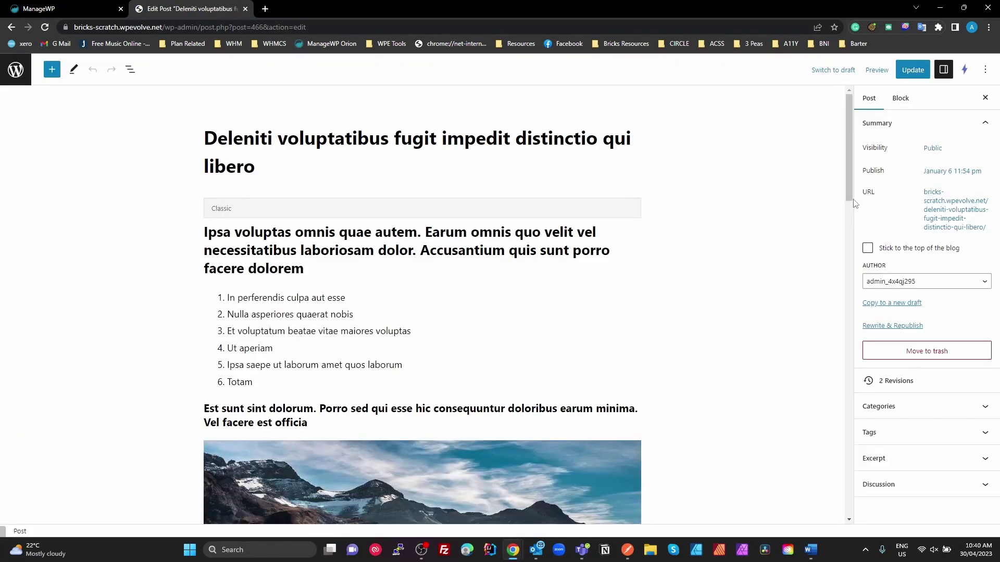
pyautogui.moveTo(853, 193); pyautogui.dragTo(833, 517)
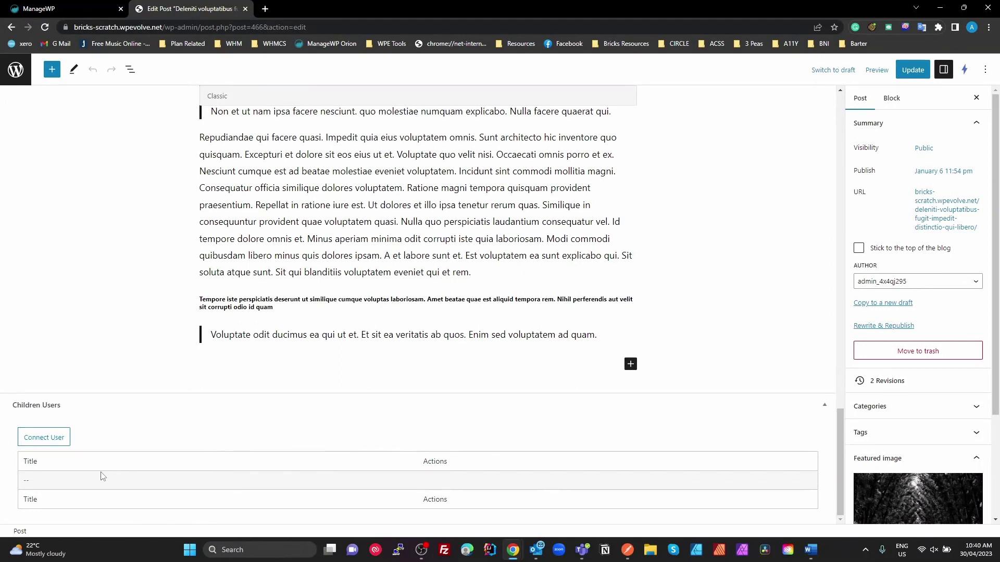
pyautogui.click(44, 437)
pyautogui.click(430, 301)
pyautogui.click(364, 312)
pyautogui.click(344, 322)
pyautogui.click(910, 70)
pyautogui.click(14, 71)
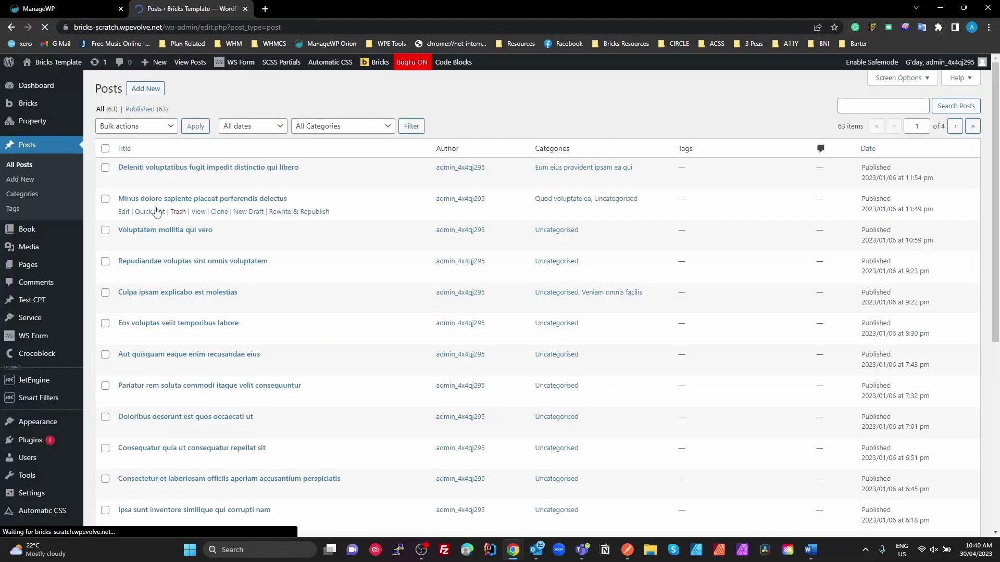
# Connect the second user account as a contributor to the second post and update it
pyautogui.click(123, 212)
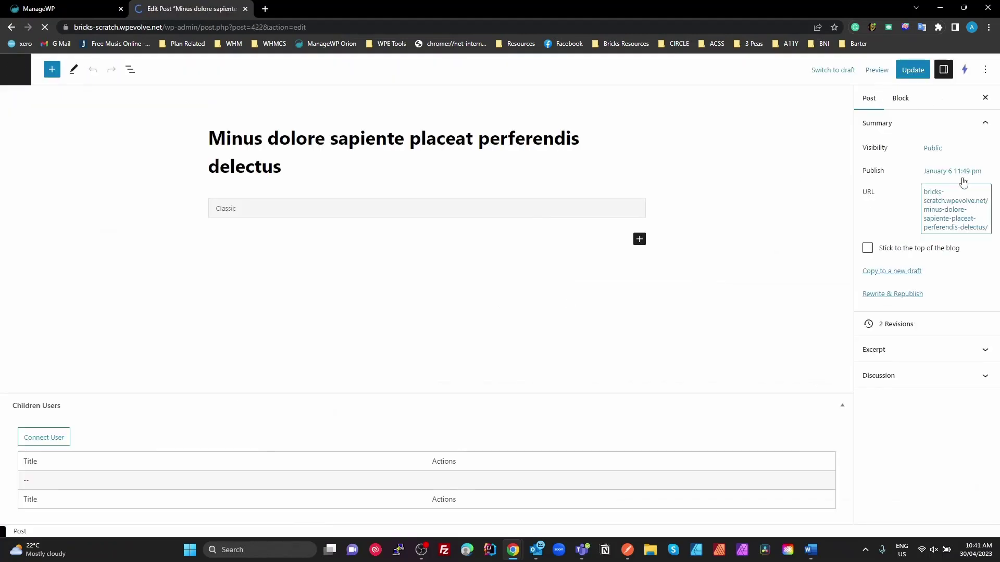
pyautogui.scroll(-8, 849, 211)
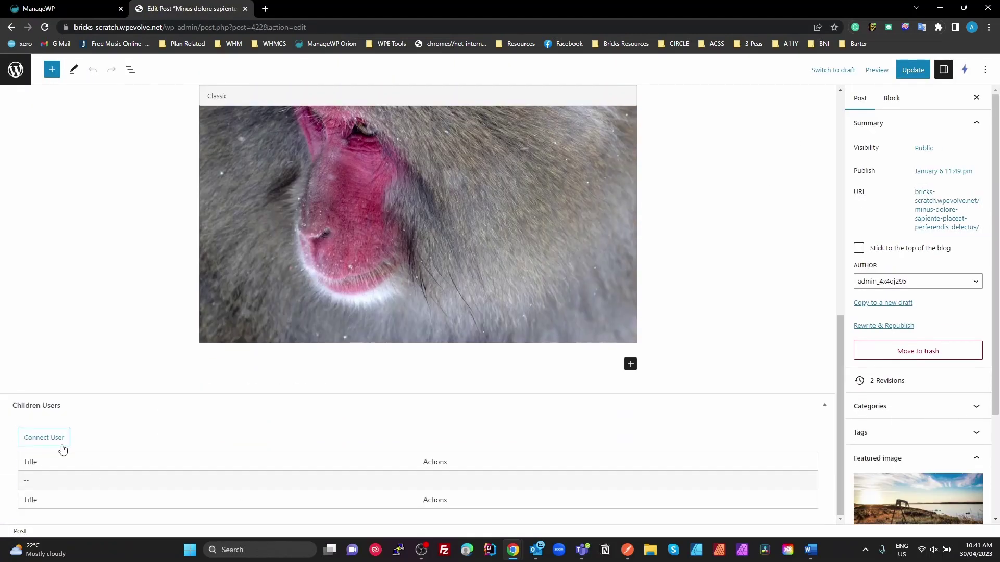
pyautogui.click(57, 441)
pyautogui.click(378, 300)
pyautogui.click(431, 315)
pyautogui.click(345, 323)
pyautogui.click(908, 65)
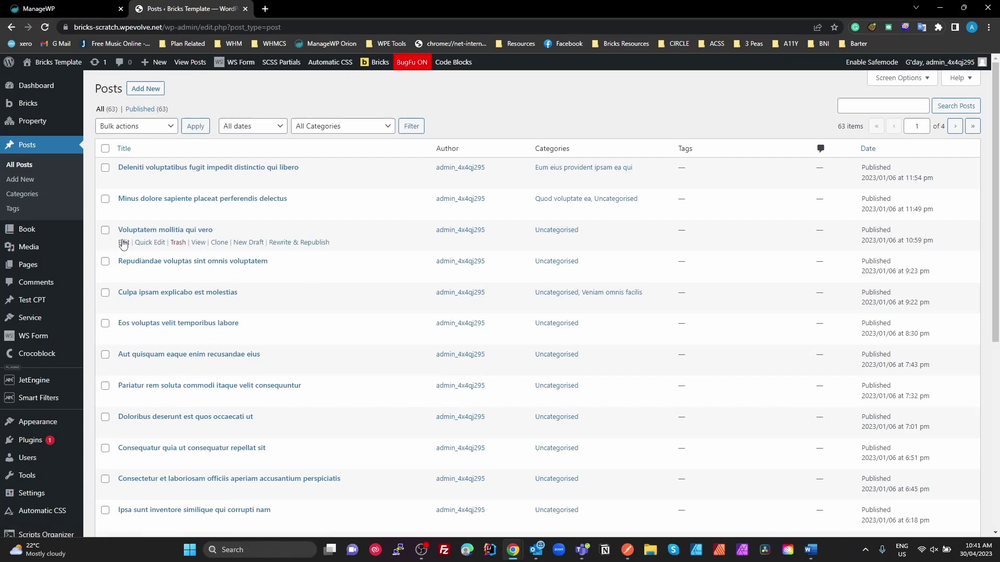
# Connect both the admin and test users to 'Voluptatem mollitia qui vero', update, and return
pyautogui.click(123, 242)
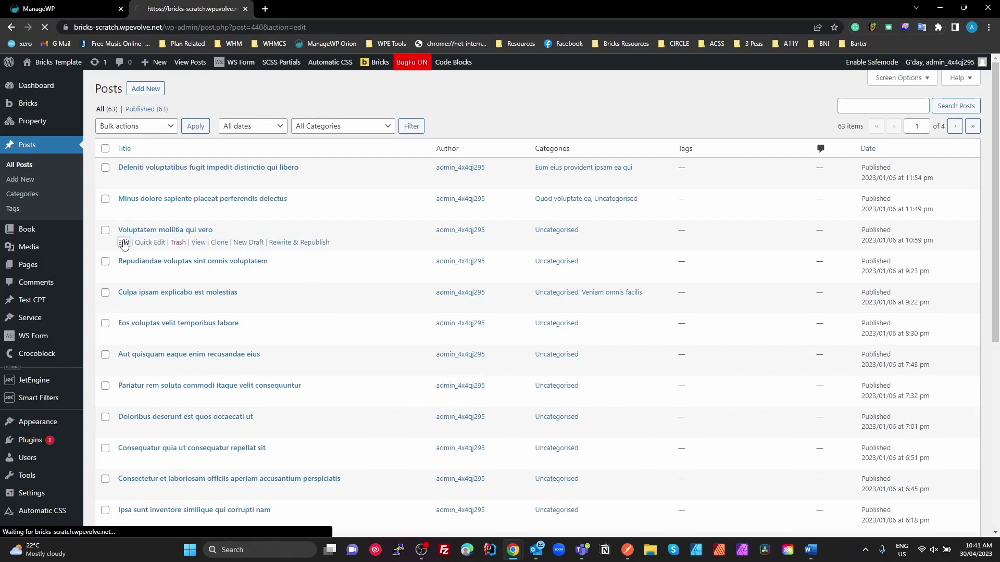
pyautogui.scroll(-10, 134, 342)
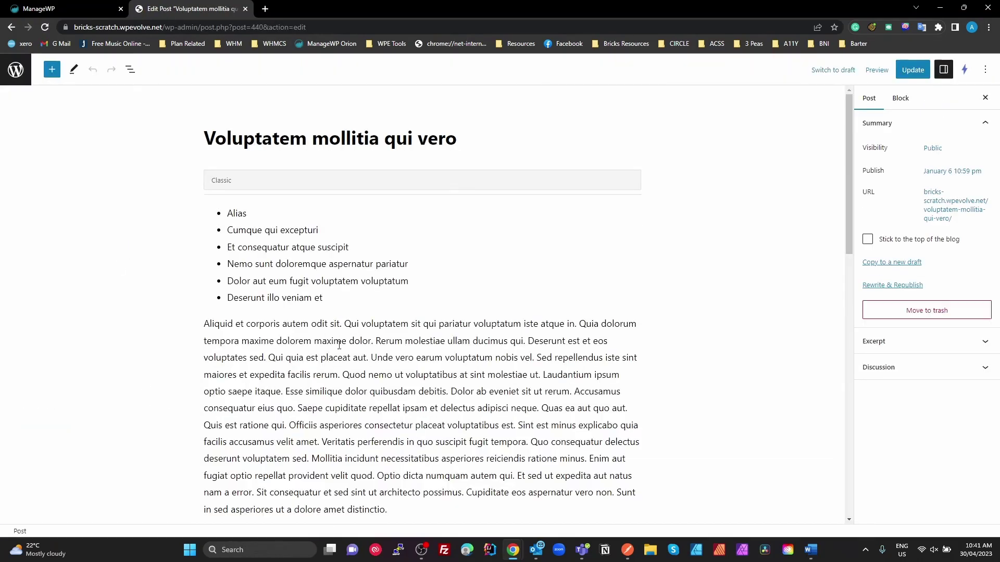
pyautogui.click(59, 443)
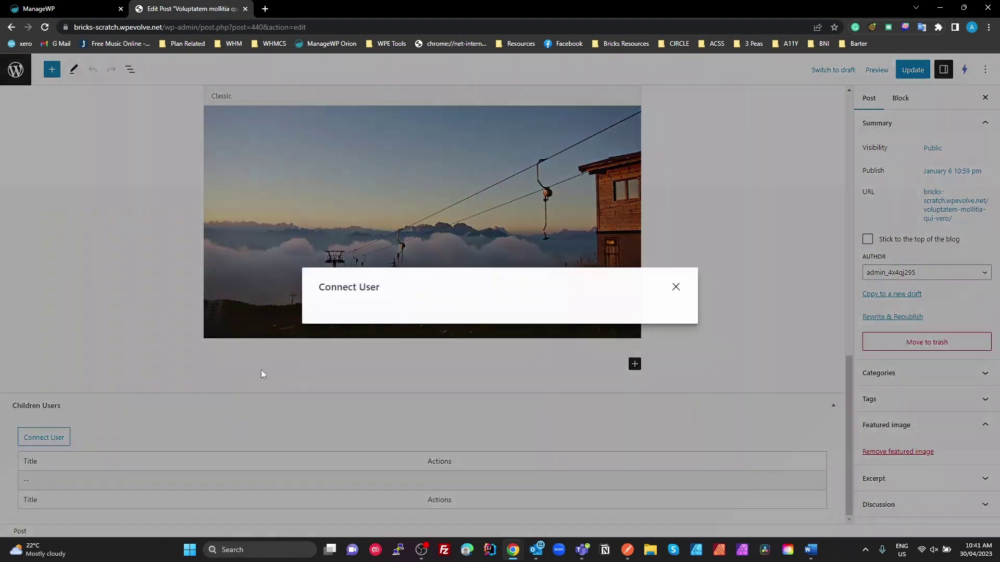
pyautogui.click(405, 306)
pyautogui.click(368, 303)
pyautogui.click(351, 336)
pyautogui.click(44, 437)
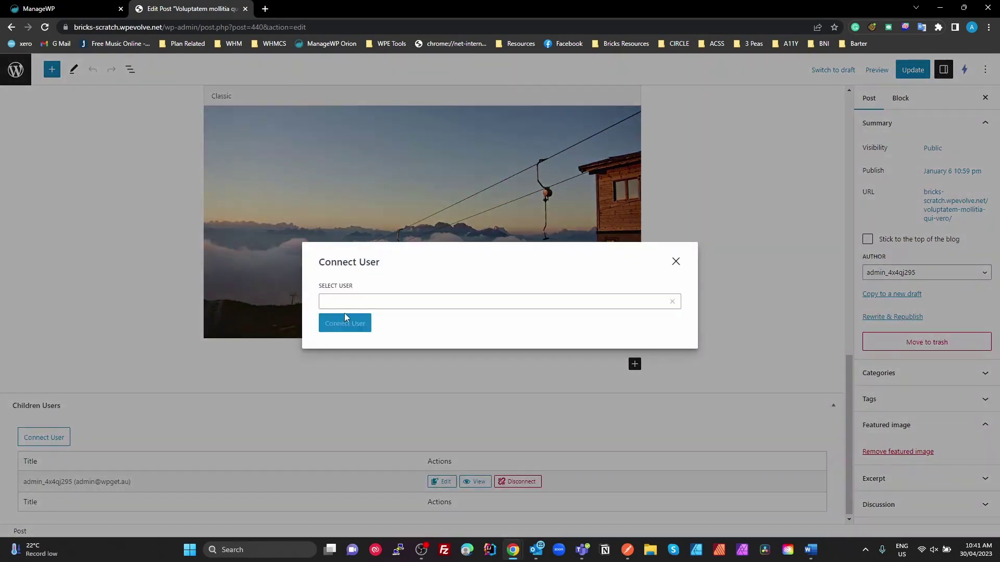
pyautogui.click(344, 296)
pyautogui.click(342, 311)
pyautogui.click(328, 333)
pyautogui.click(906, 73)
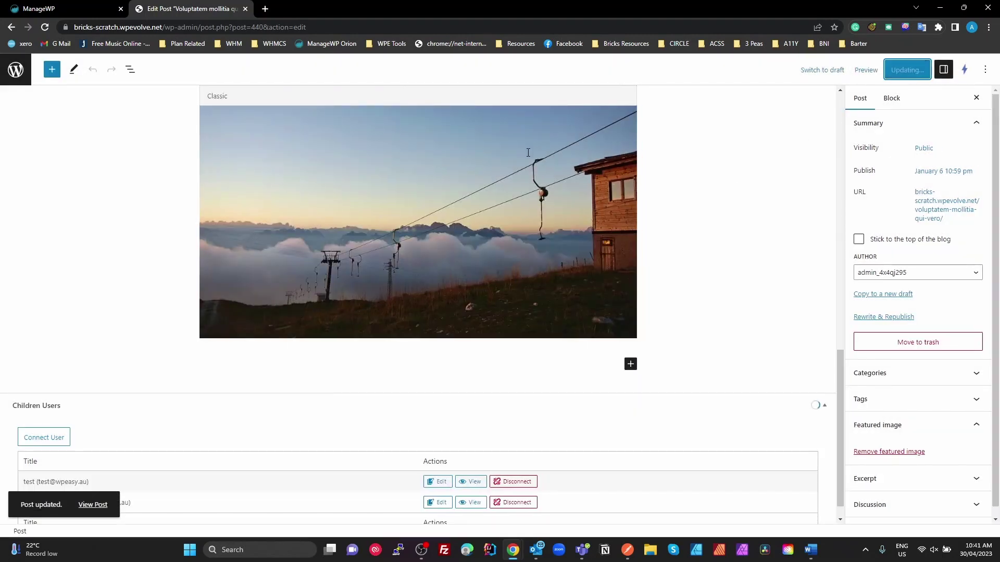
pyautogui.click(16, 70)
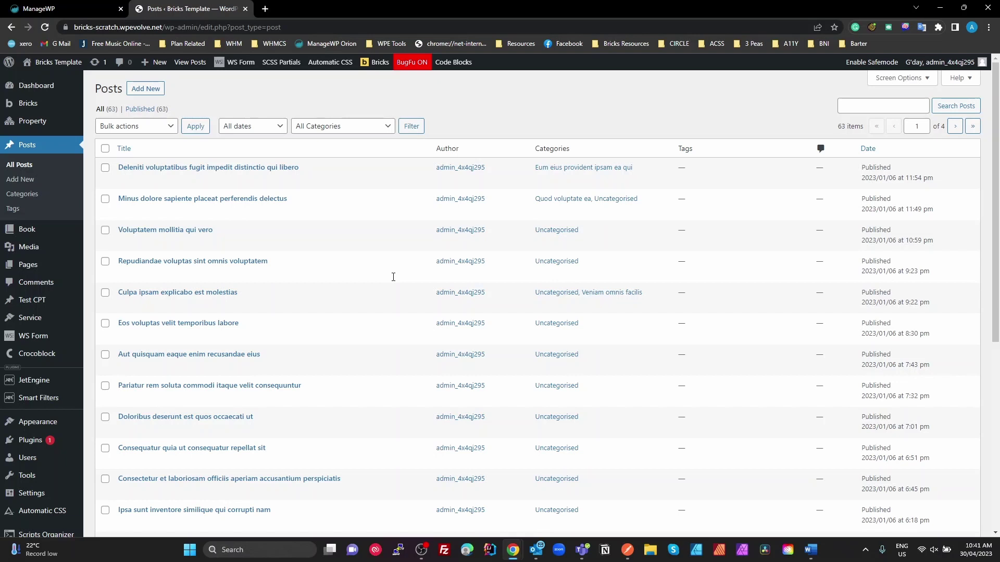
# Open the Scratch page in Bricks Builder
pyautogui.moveTo(270, 367)
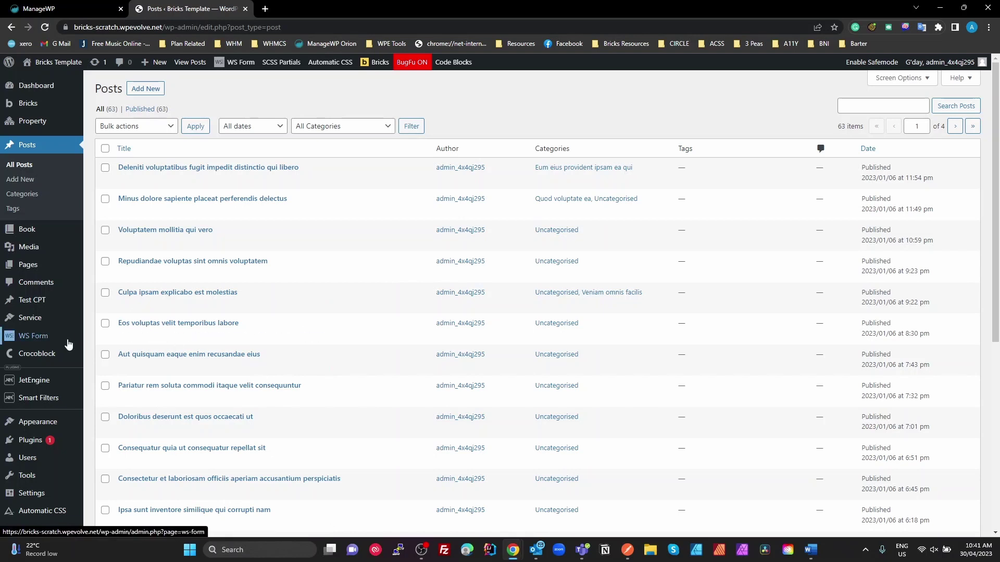
pyautogui.click(26, 273)
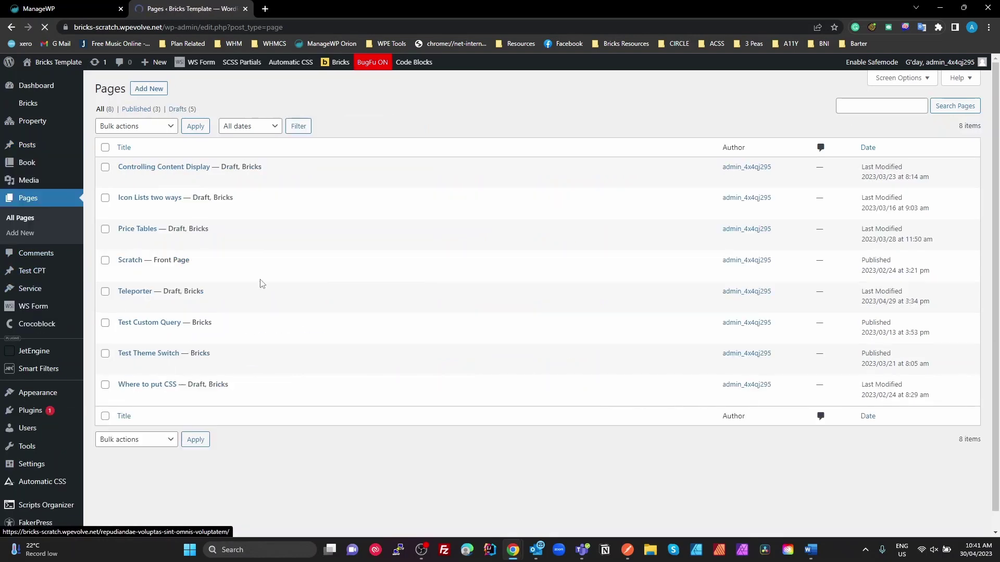
pyautogui.click(361, 275)
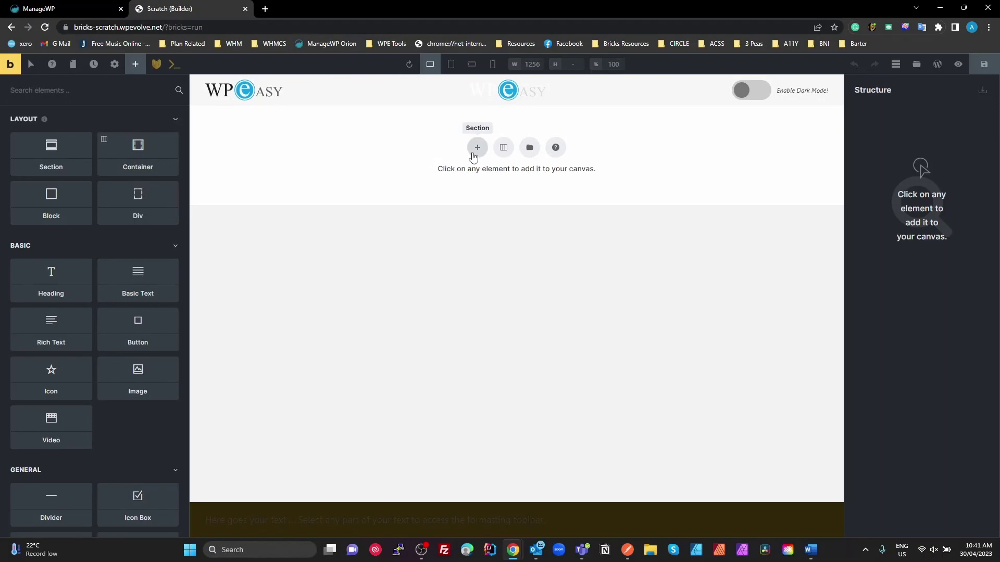
# Add a section and place a Heading inside its container
pyautogui.click(477, 147)
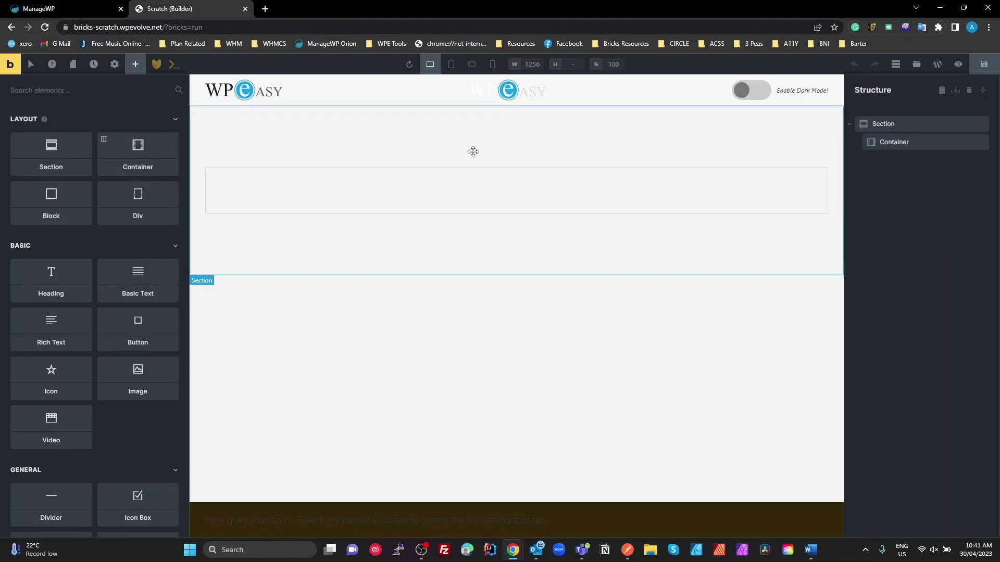
pyautogui.click(860, 142)
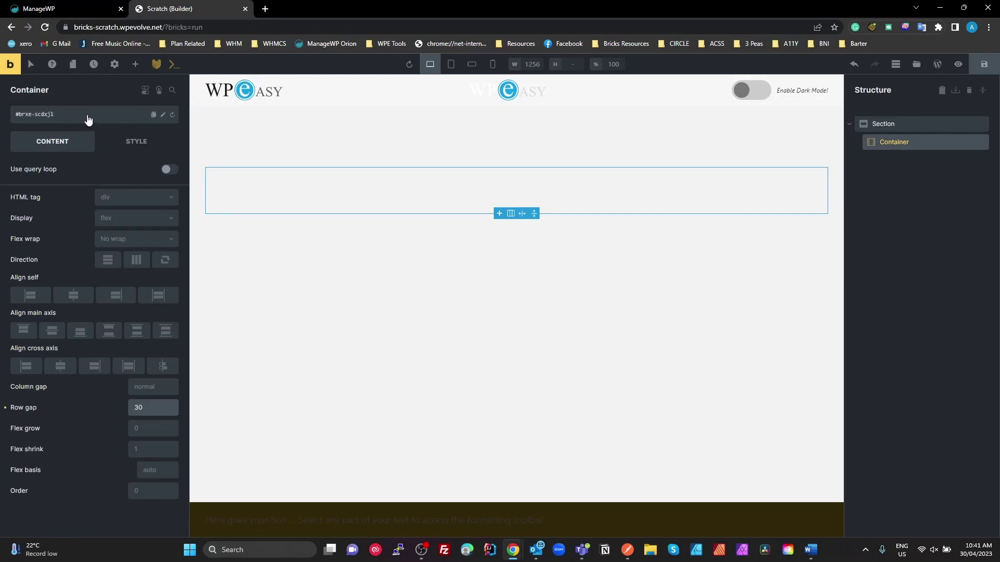
pyautogui.click(135, 64)
pyautogui.moveTo(52, 269); pyautogui.dragTo(229, 186)
pyautogui.moveTo(170, 173); pyautogui.dragTo(3, 187)
# Title the heading 'Reltionships' and add a block named Post Grid beside it in the container
pyautogui.write('Reltionships')
pyautogui.click(136, 64)
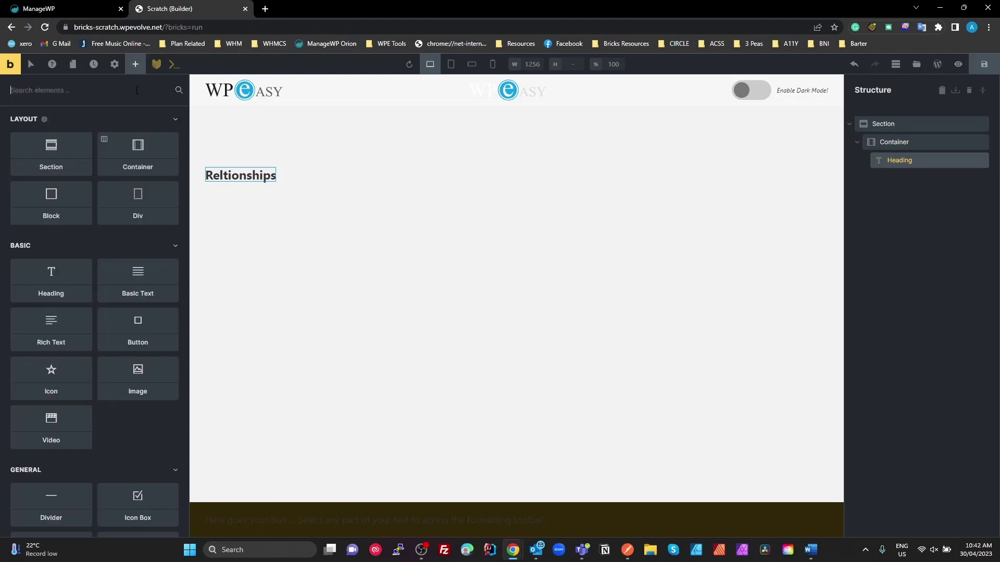
pyautogui.moveTo(57, 191); pyautogui.dragTo(250, 189)
pyautogui.moveTo(889, 146); pyautogui.dragTo(901, 188)
pyautogui.click(889, 179)
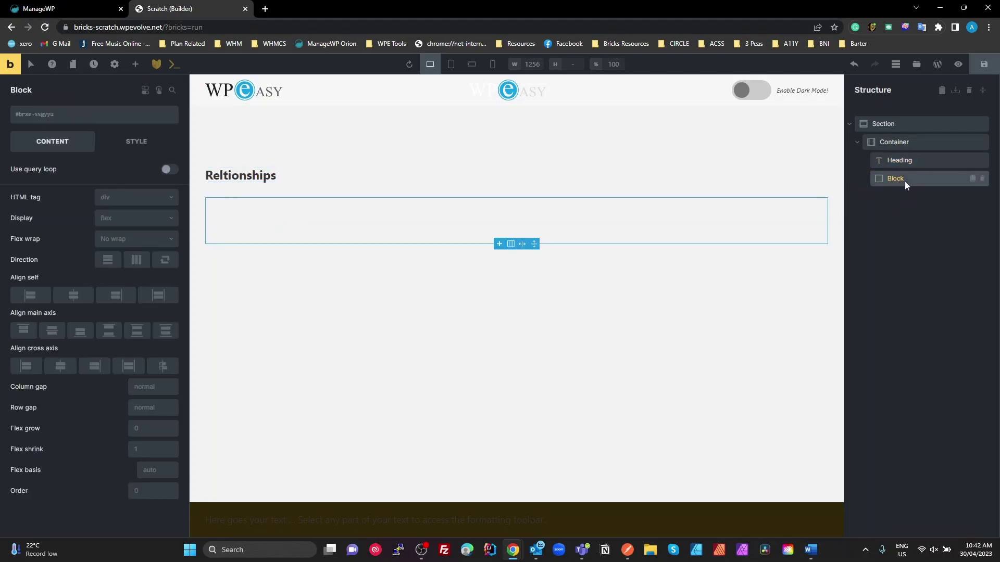
pyautogui.doubleClick(903, 180)
pyautogui.write('Po')
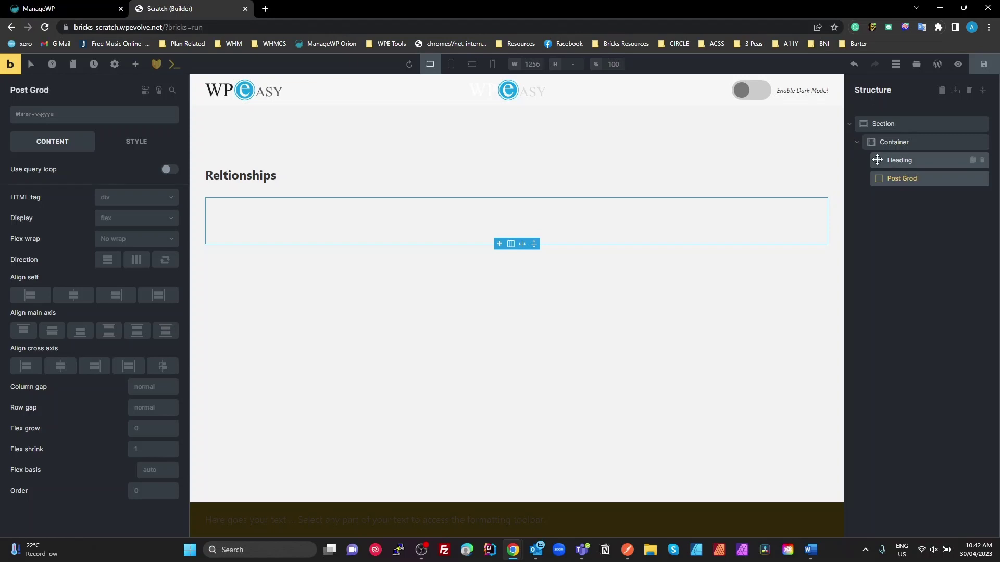
pyautogui.write('st Grod')
pyautogui.press('Return')
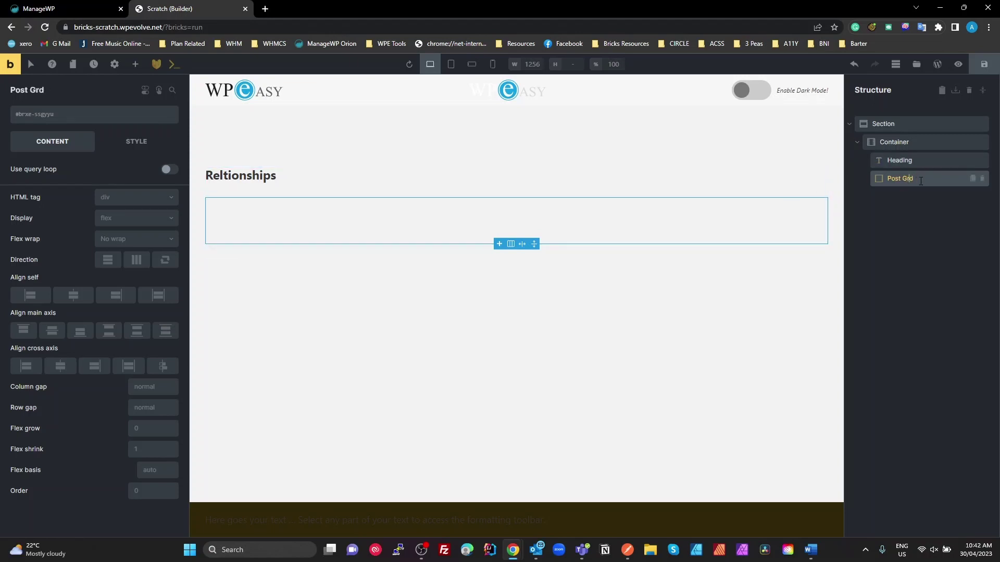
# Lay out Post Grid as a grid with gap 30 and columns repeat(4,1fr)
pyautogui.click(132, 218)
pyautogui.click(131, 251)
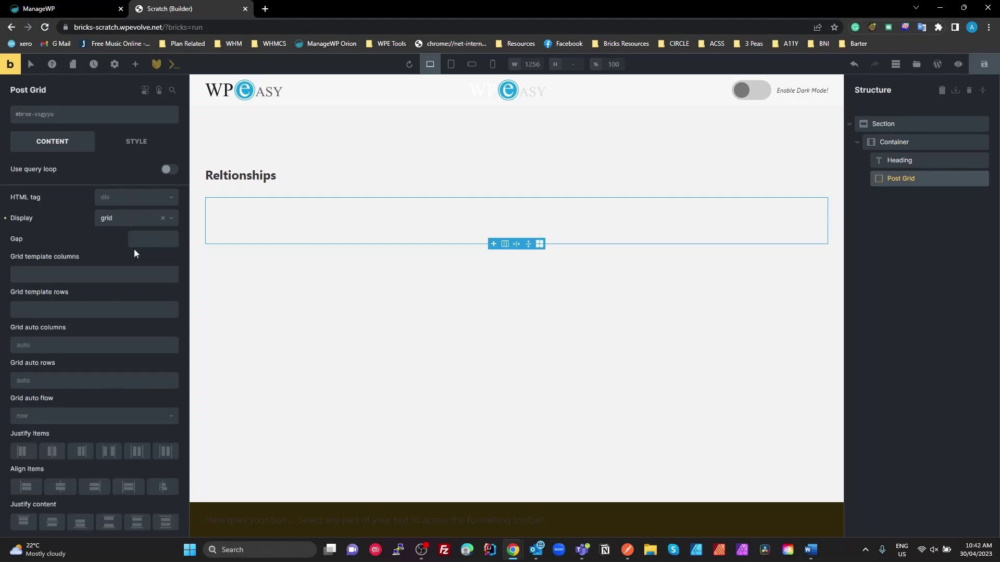
pyautogui.click(148, 239)
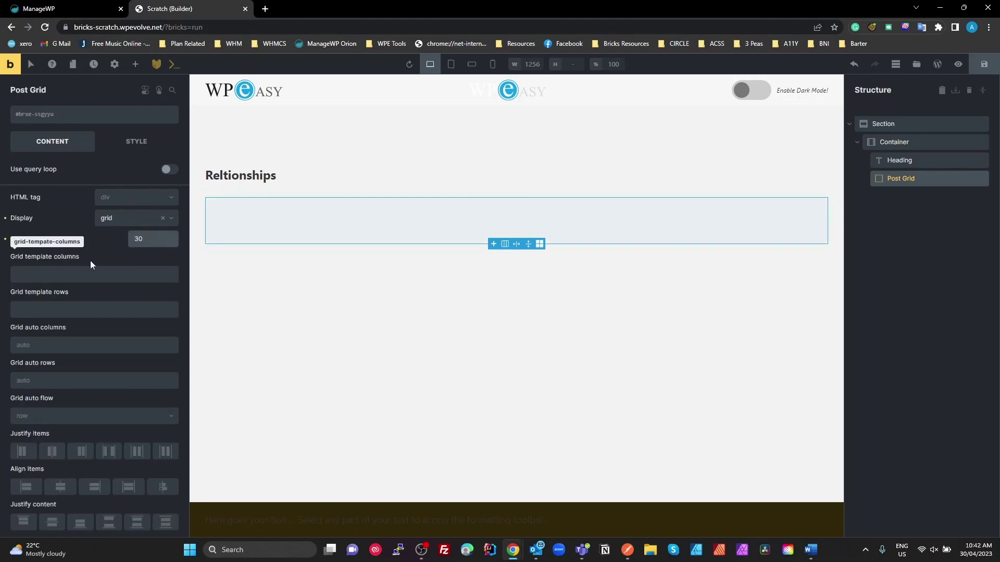
pyautogui.click(84, 275)
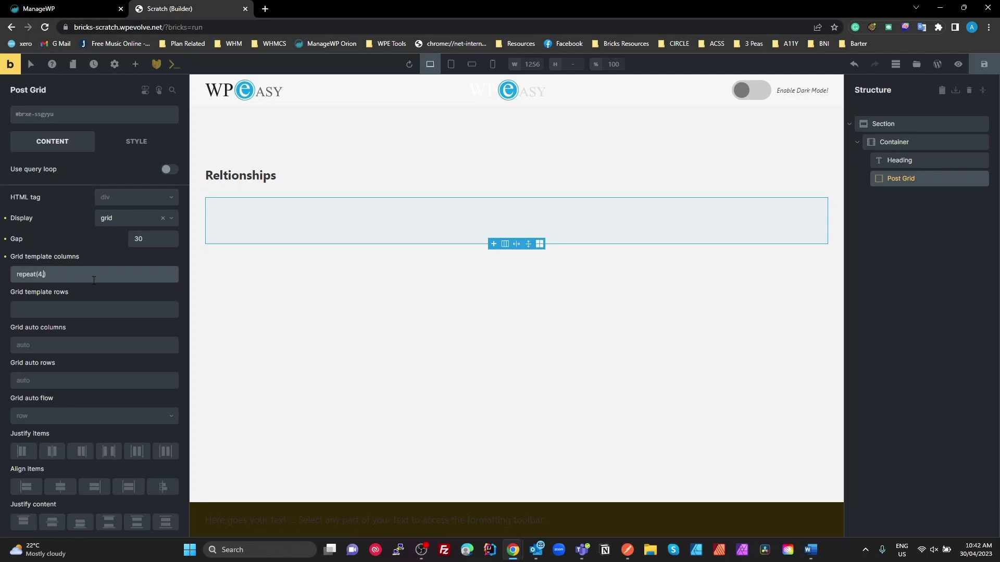
pyautogui.write('fr')
# Add a block named Post inside Post Grid with a row gap of 15
pyautogui.click(908, 177)
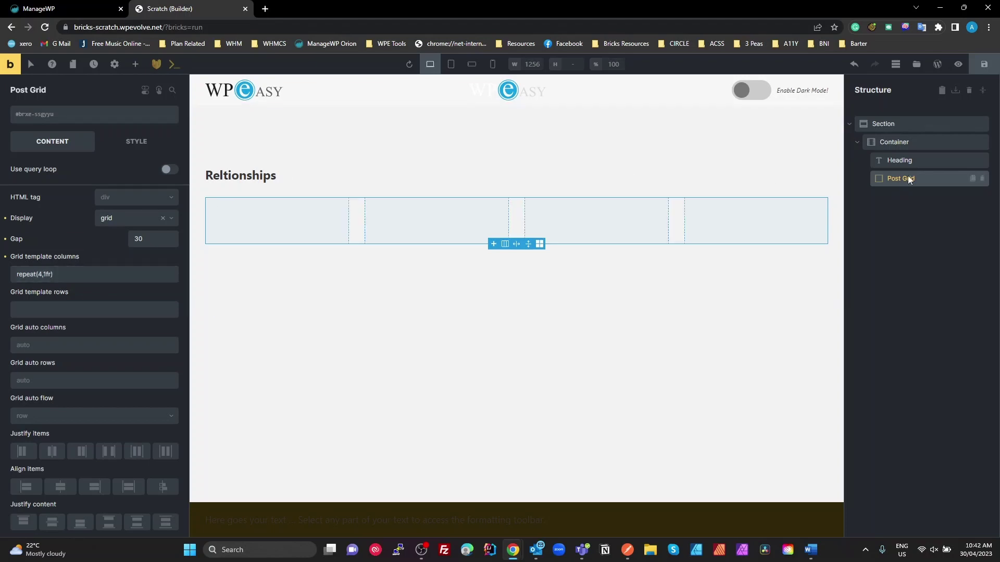
pyautogui.click(136, 65)
pyautogui.click(65, 206)
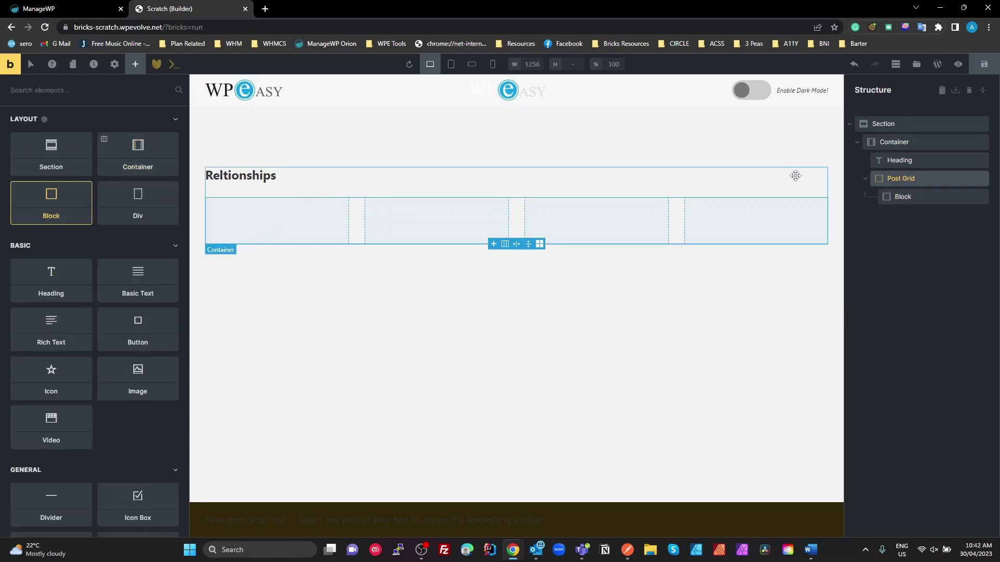
pyautogui.click(892, 197)
pyautogui.doubleClick(905, 195)
pyautogui.write('Post')
pyautogui.press('Return')
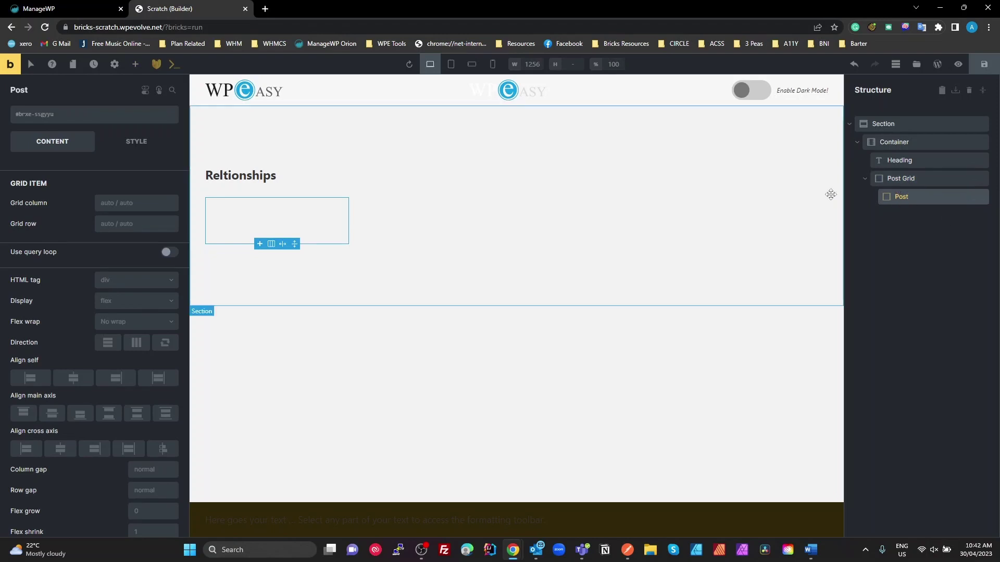
pyautogui.click(148, 492)
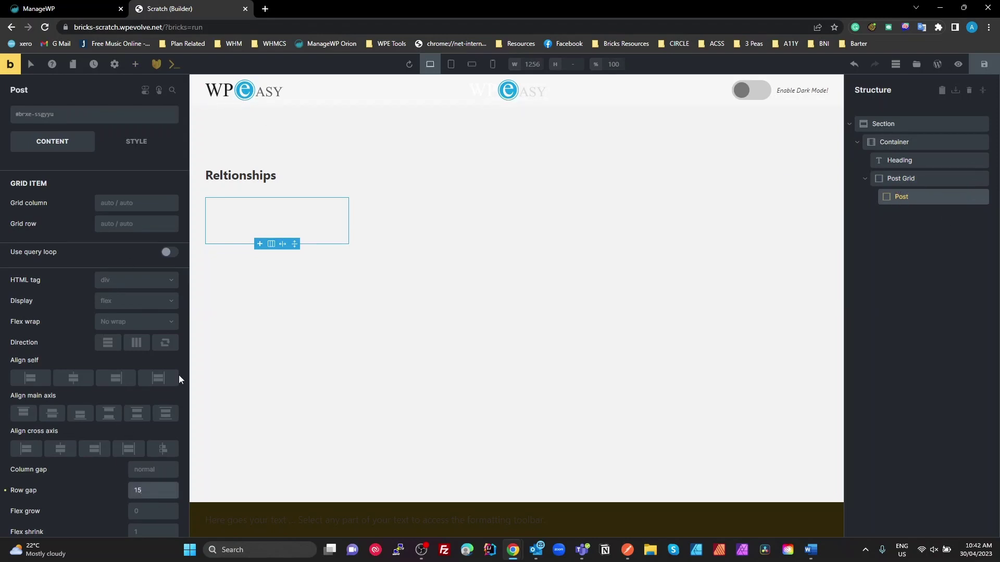
pyautogui.hotkey('ctrl', 's')
# Add a heading to the Post card showing the {post_title} dynamic tag
pyautogui.click(135, 64)
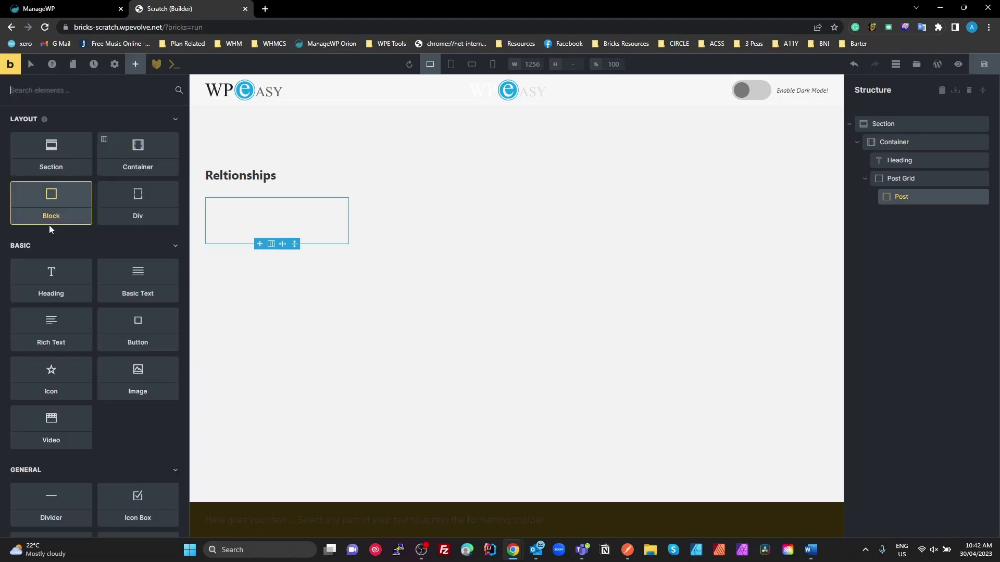
pyautogui.moveTo(51, 272); pyautogui.dragTo(222, 218)
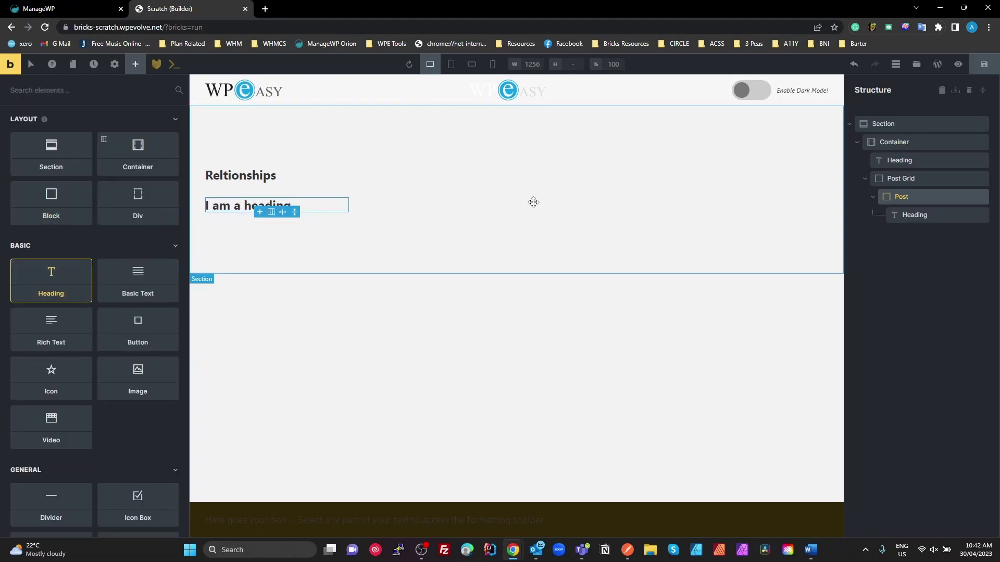
pyautogui.click(900, 214)
pyautogui.tripleClick(94, 174)
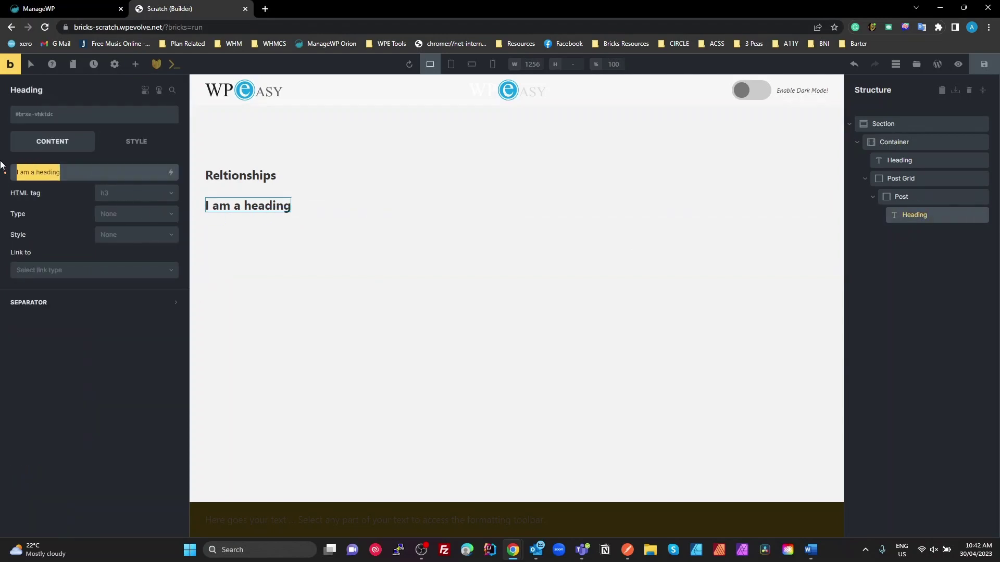
pyautogui.press('BackSpace')
pyautogui.click(171, 174)
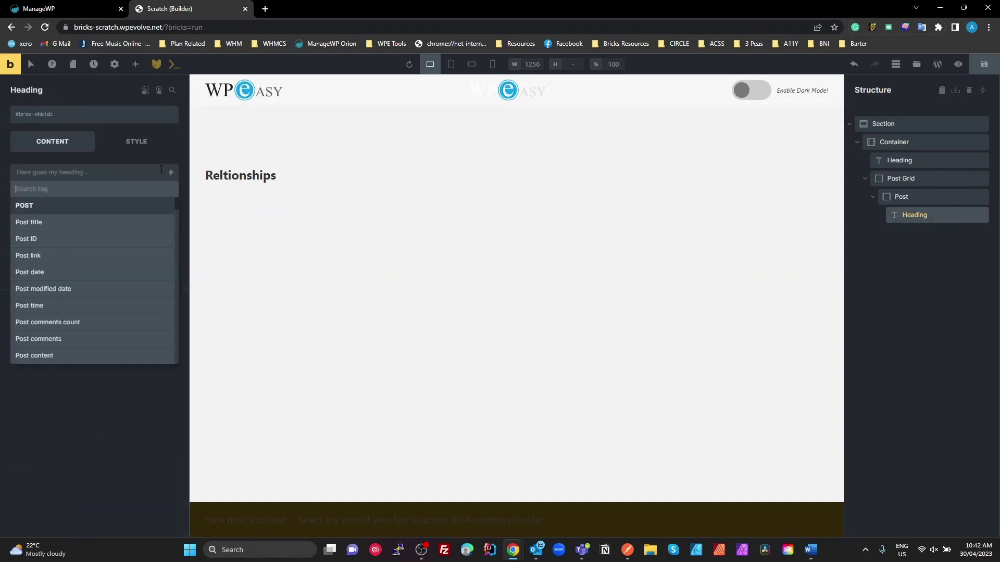
pyautogui.write('title')
pyautogui.click(71, 223)
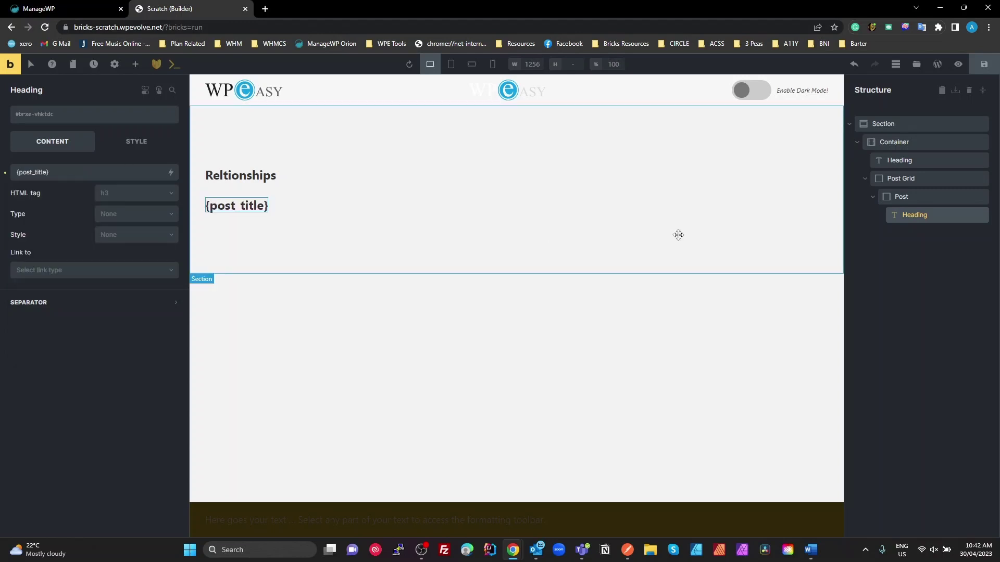
# Add a Basic Text label reading 'Contibutors:' below the post title
pyautogui.click(135, 66)
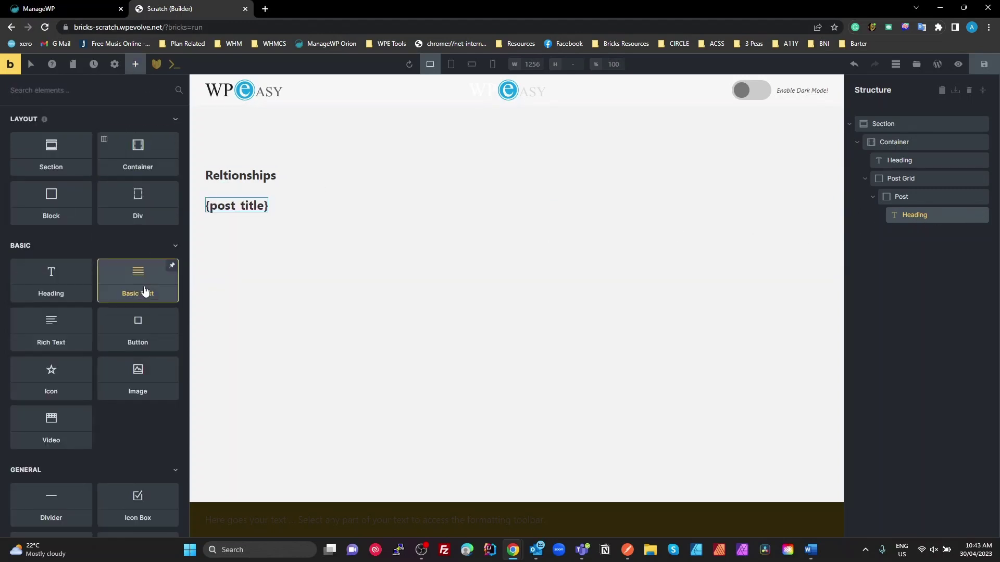
pyautogui.moveTo(146, 288); pyautogui.dragTo(239, 209)
pyautogui.click(171, 172)
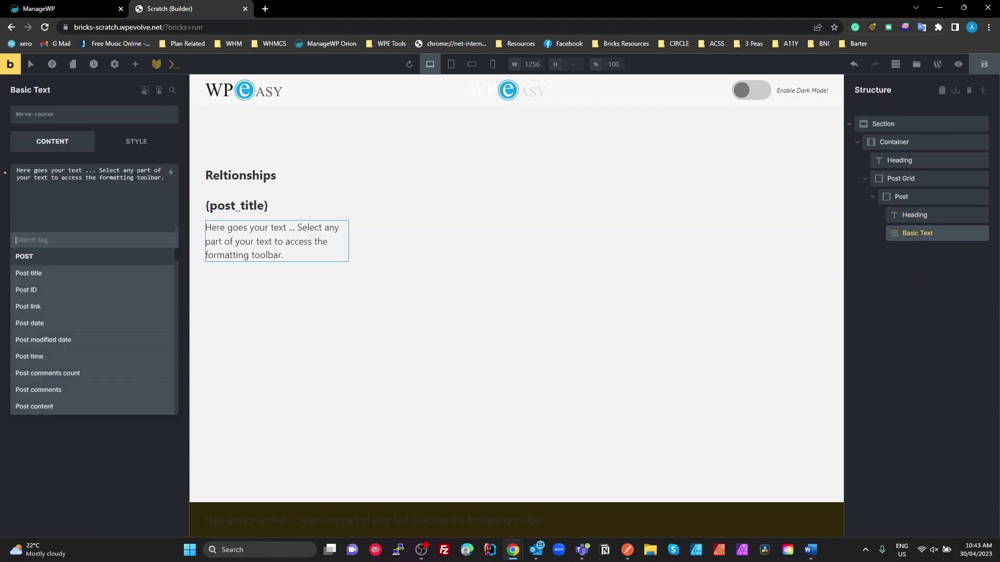
pyautogui.hotkey('ctrl', 'a')
pyautogui.press('BackSpace')
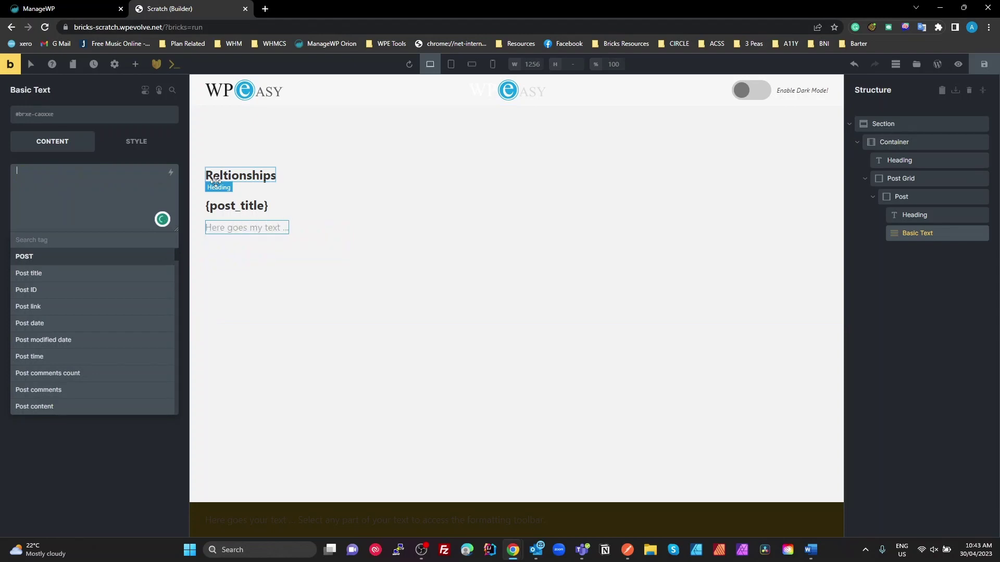
pyautogui.write('Co')
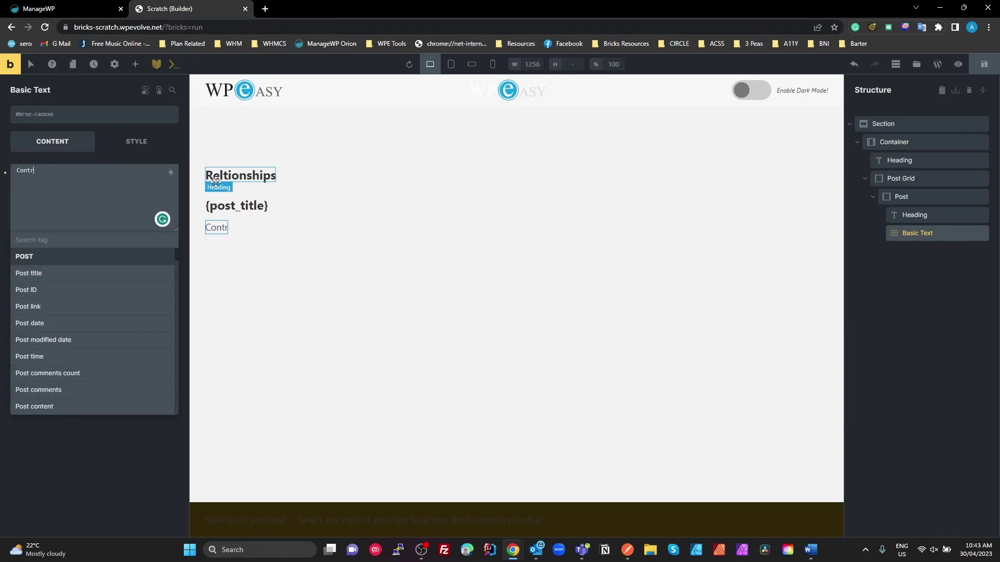
pyautogui.write('ntibutors:')
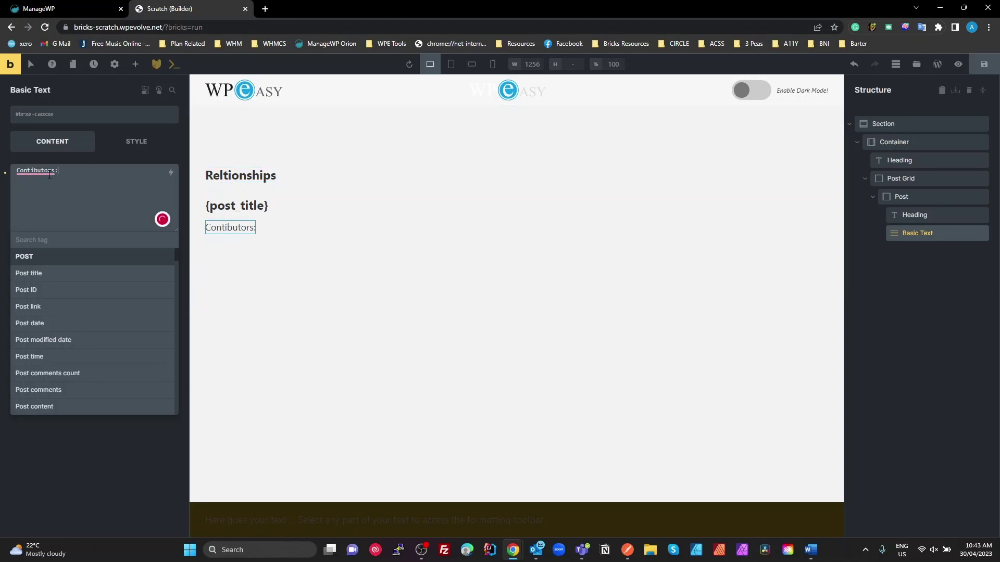
pyautogui.click(28, 166)
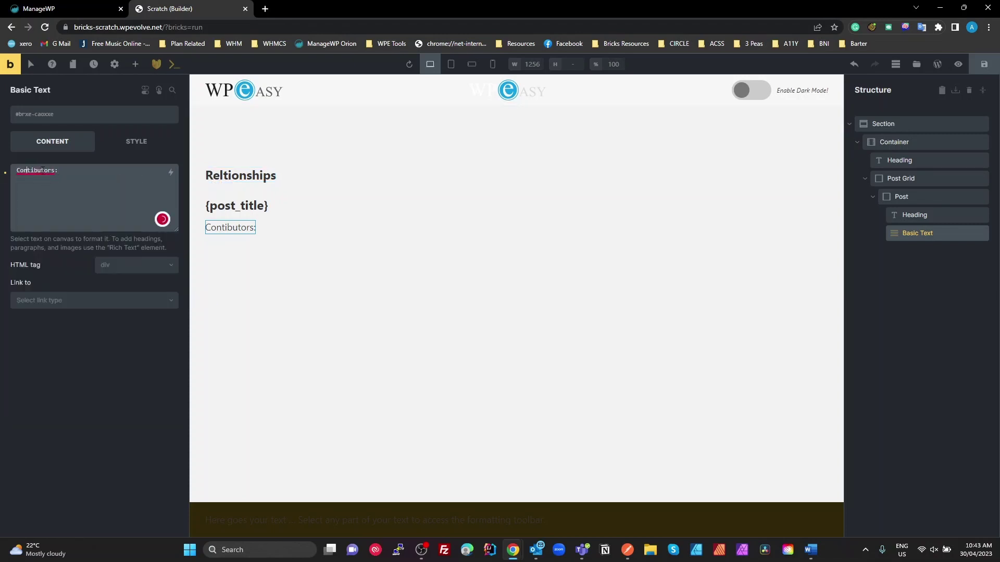
# Fix the label's spelling and add a second text element named Contributors to the Post card
pyautogui.moveTo(41, 167)
pyautogui.click(47, 189)
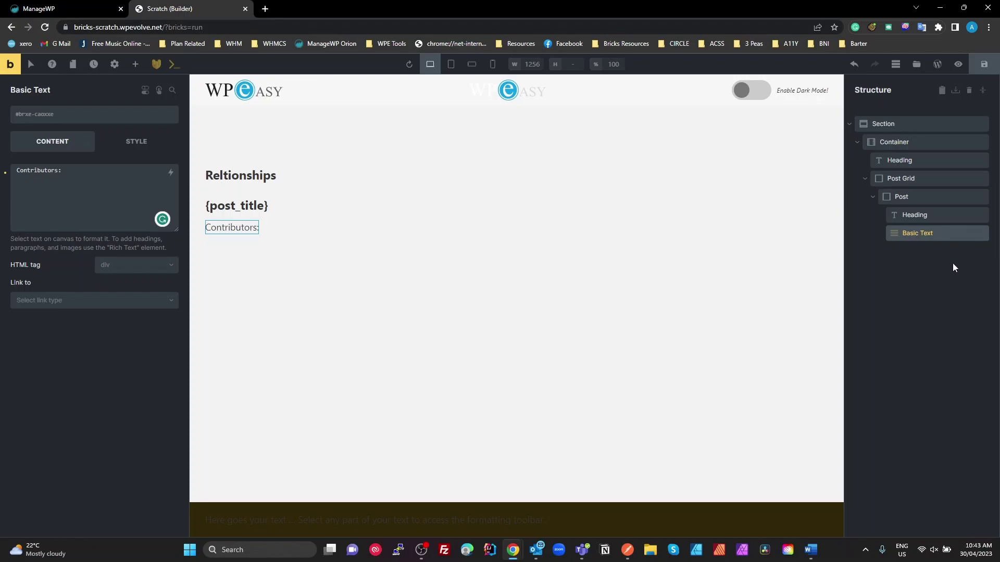
pyautogui.click(135, 64)
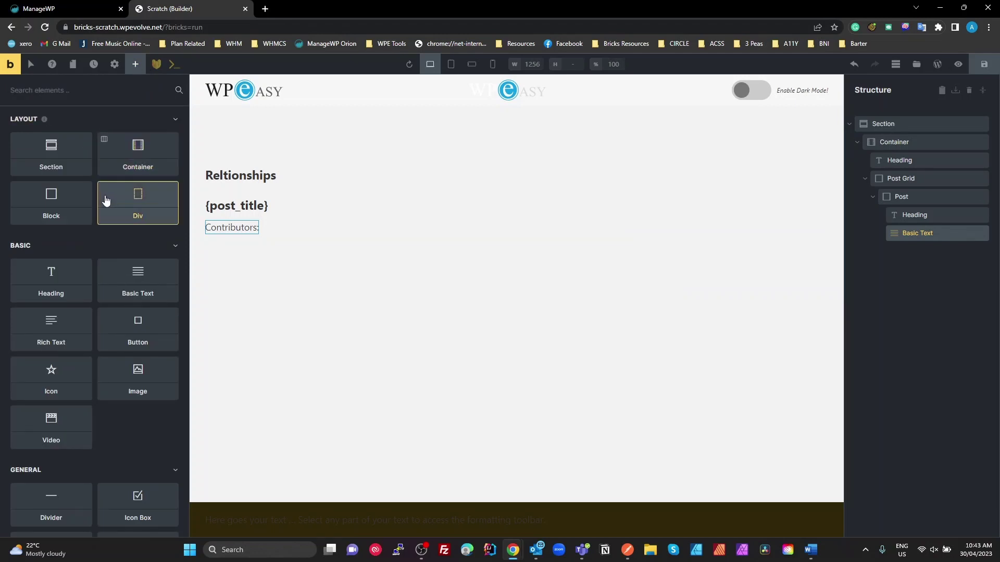
pyautogui.click(148, 288)
pyautogui.click(928, 251)
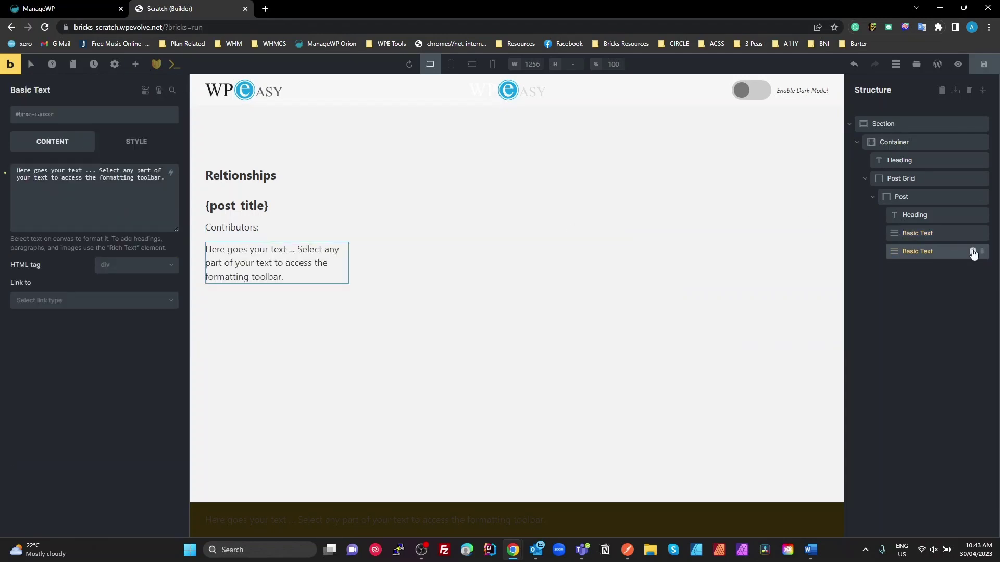
pyautogui.doubleClick(939, 251)
pyautogui.write('cont')
pyautogui.press('Return')
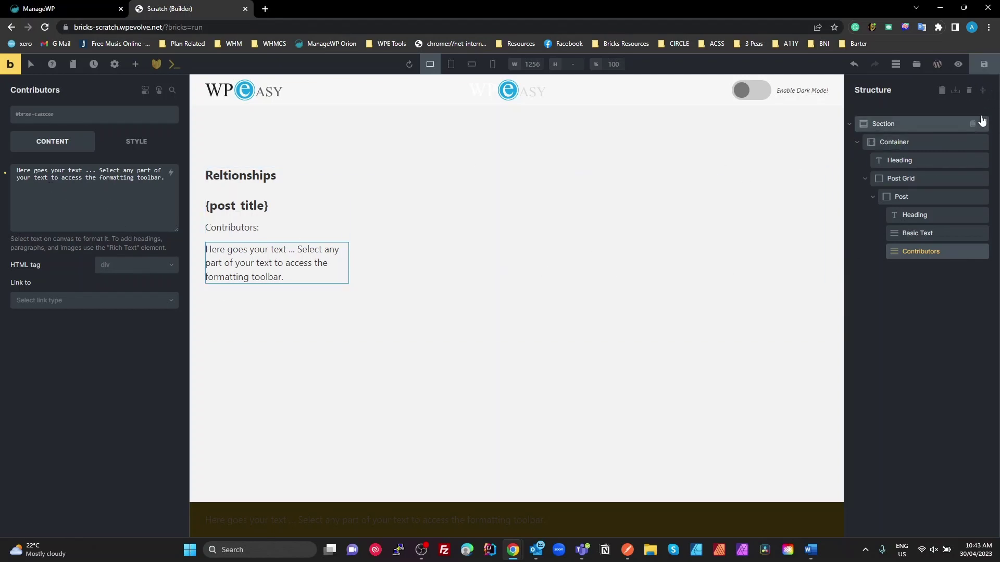
# Turn the Post card into a query loop with 12 posts per page
pyautogui.click(930, 196)
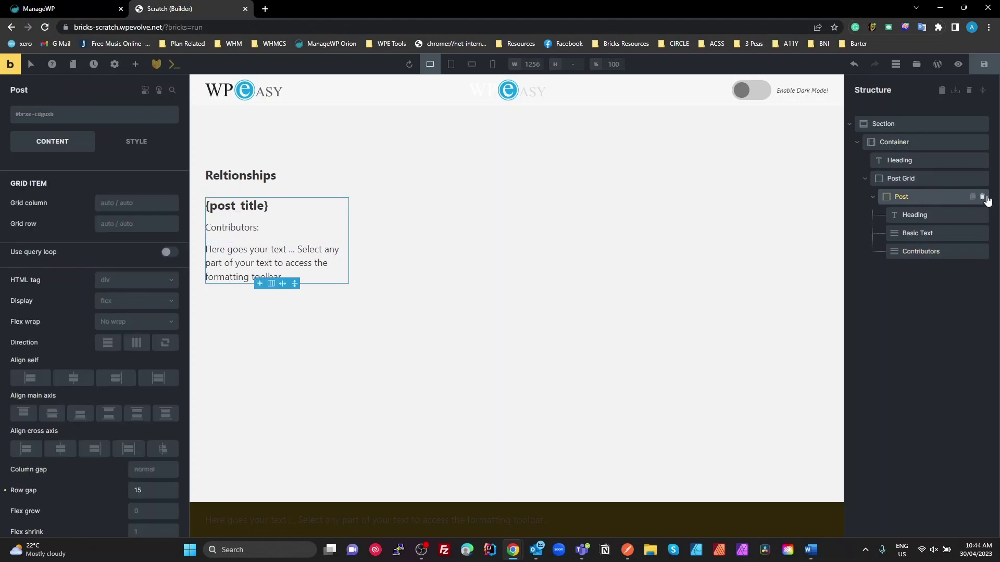
pyautogui.click(165, 254)
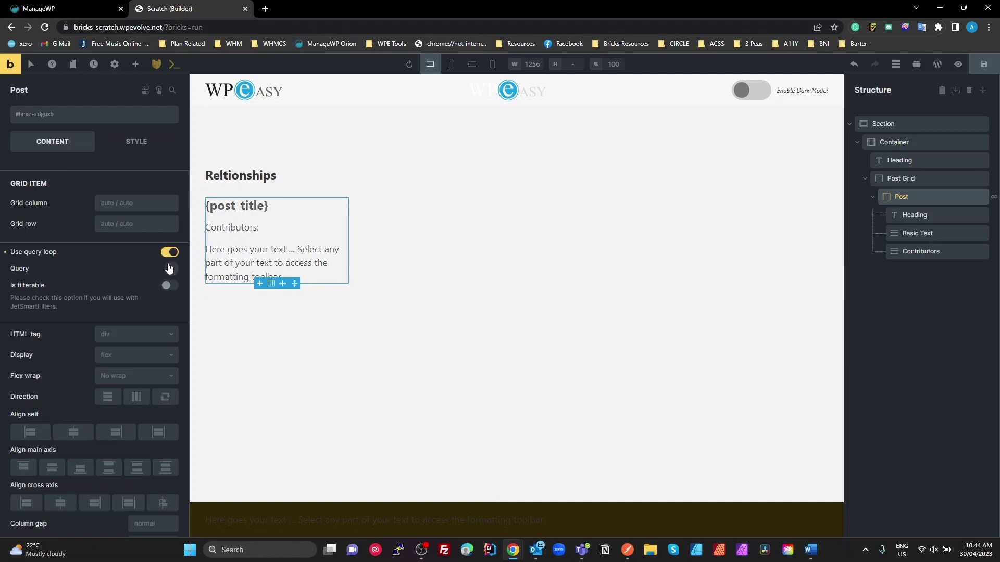
pyautogui.click(170, 269)
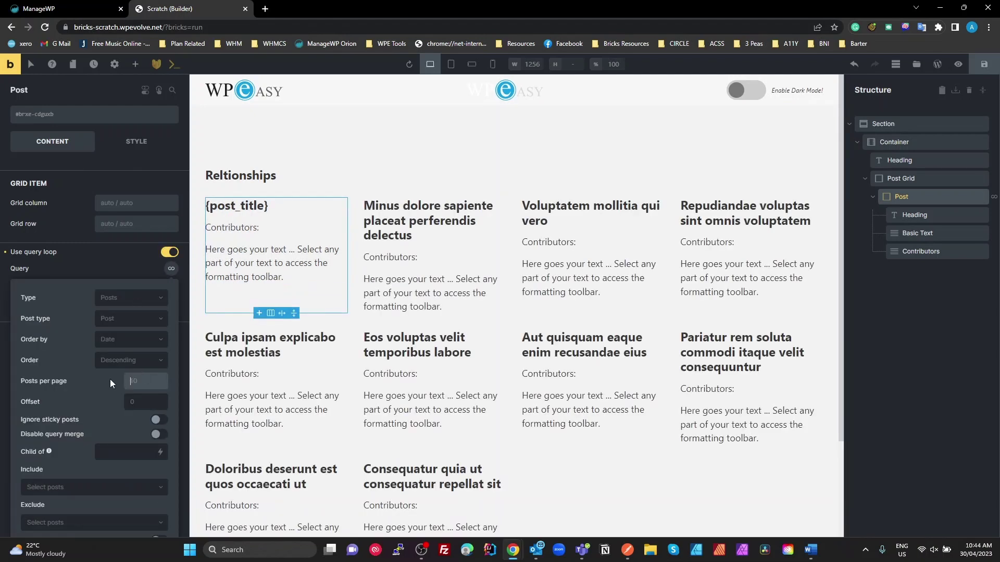
pyautogui.write('12')
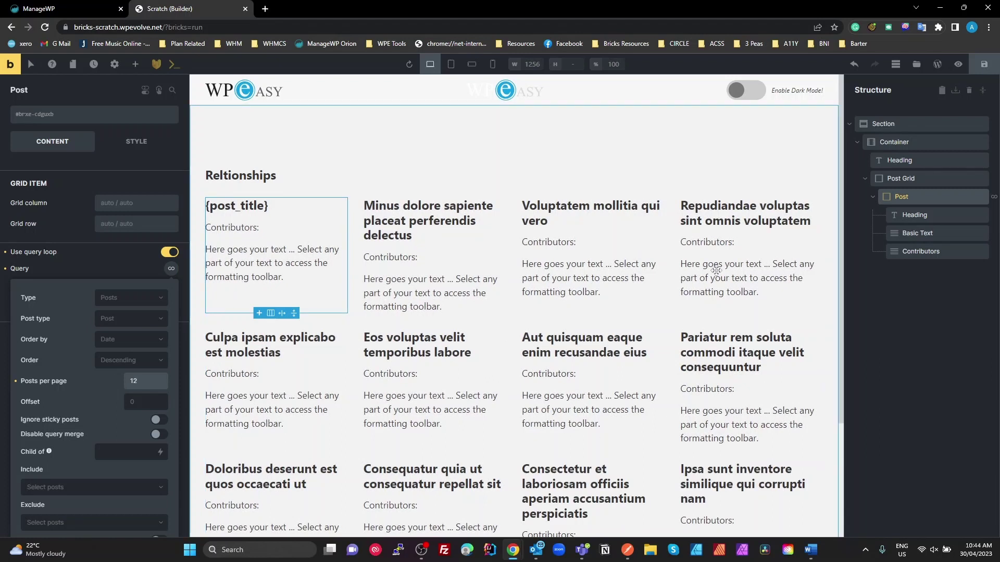
pyautogui.click(928, 344)
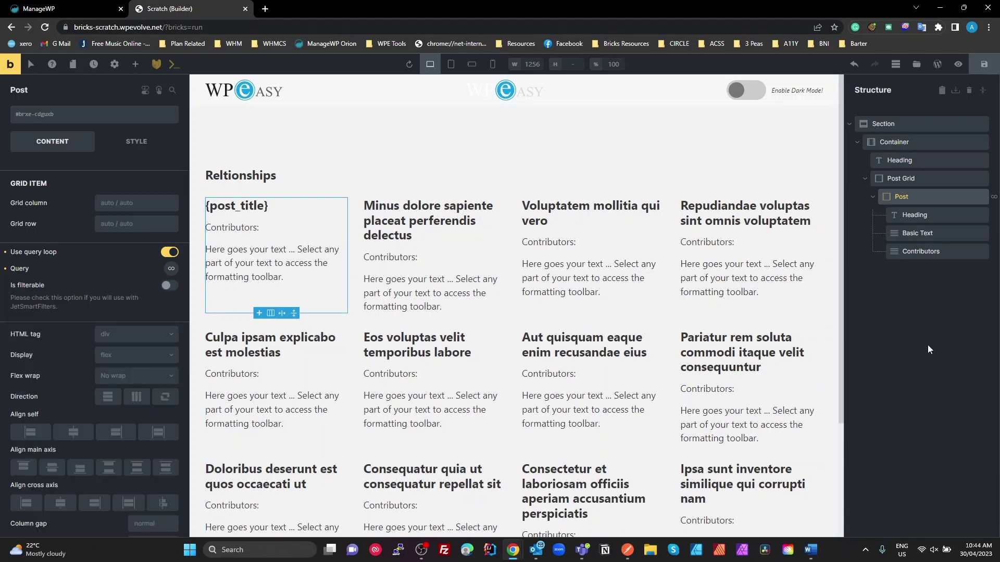
pyautogui.click(935, 254)
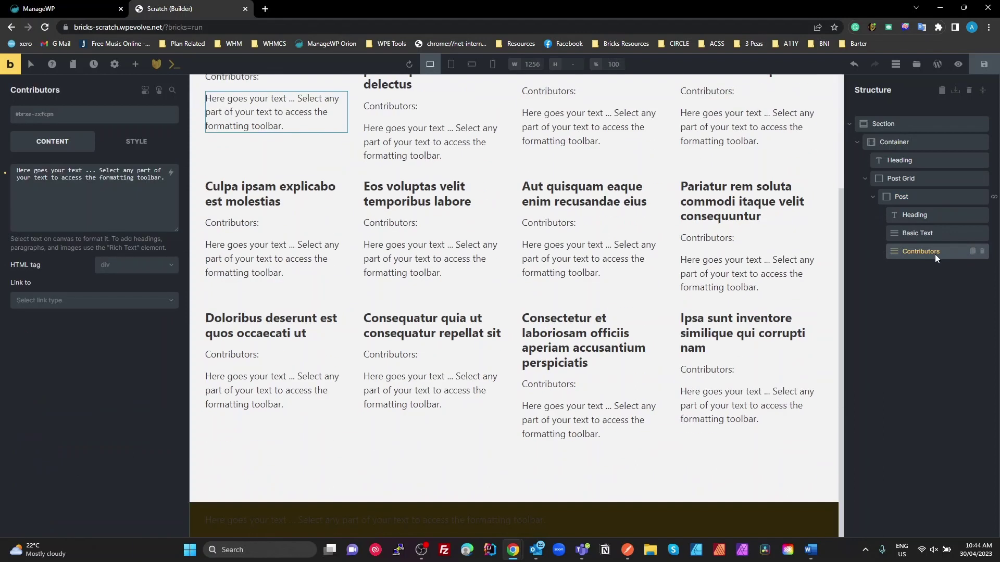
# Nest the Contributors text in a new Block looping over JE Relation: Post Contributors
pyautogui.click(136, 64)
pyautogui.click(52, 204)
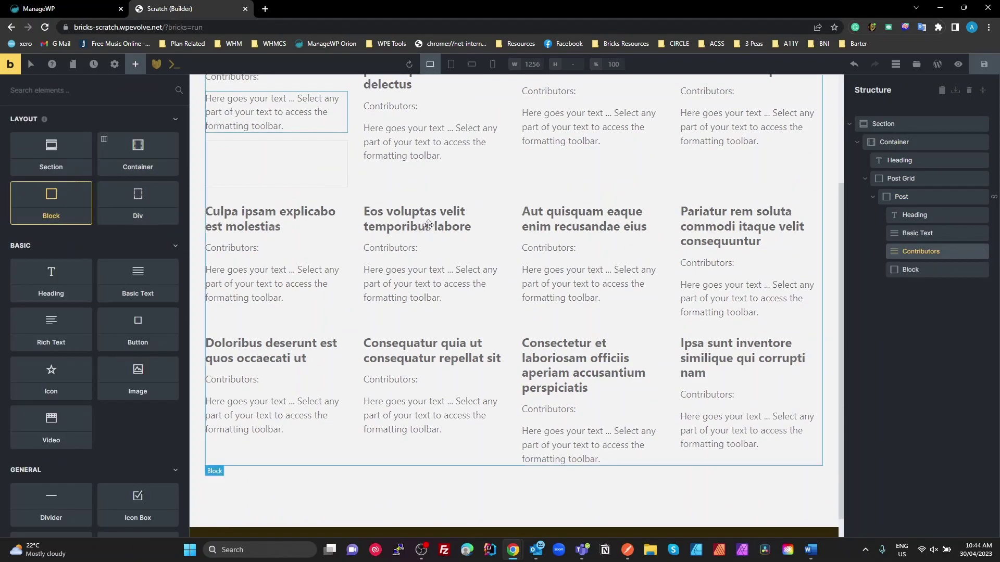
pyautogui.moveTo(909, 260); pyautogui.dragTo(907, 251)
pyautogui.click(907, 251)
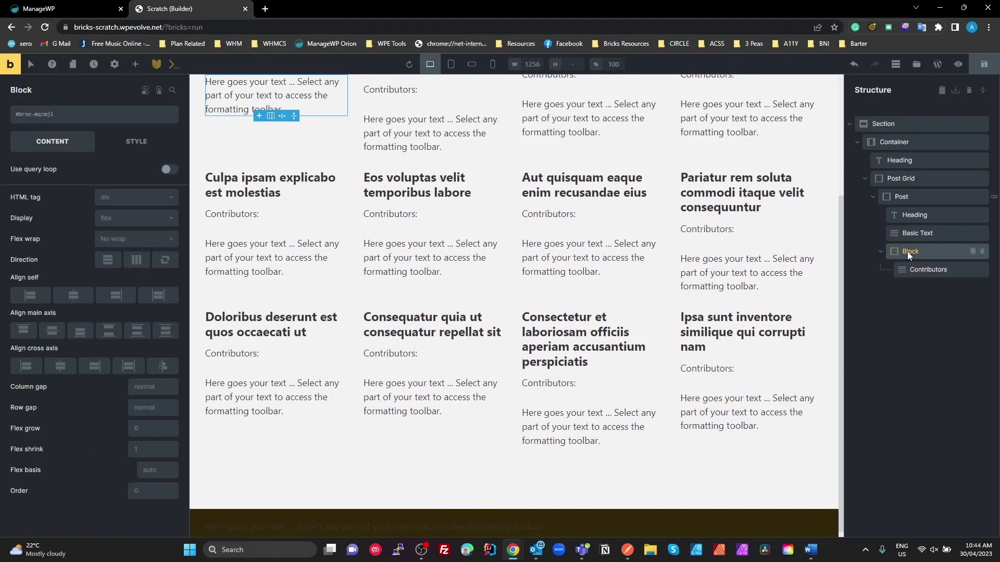
pyautogui.click(166, 169)
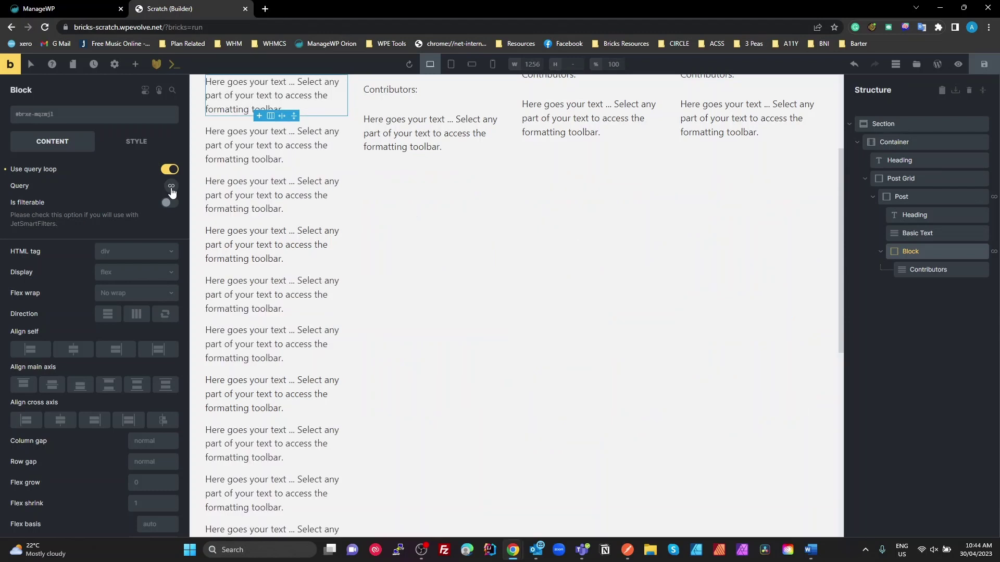
pyautogui.click(171, 187)
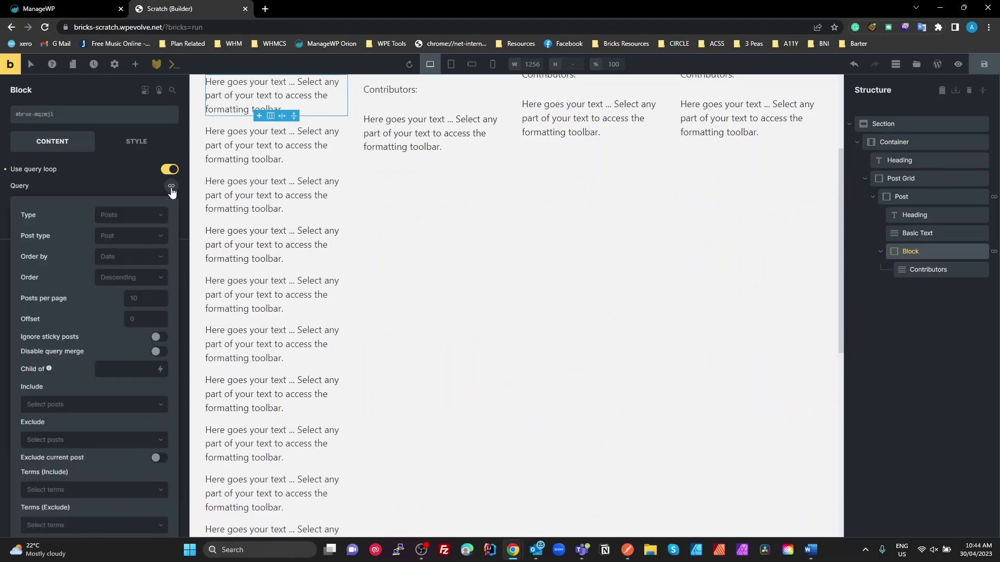
pyautogui.click(146, 223)
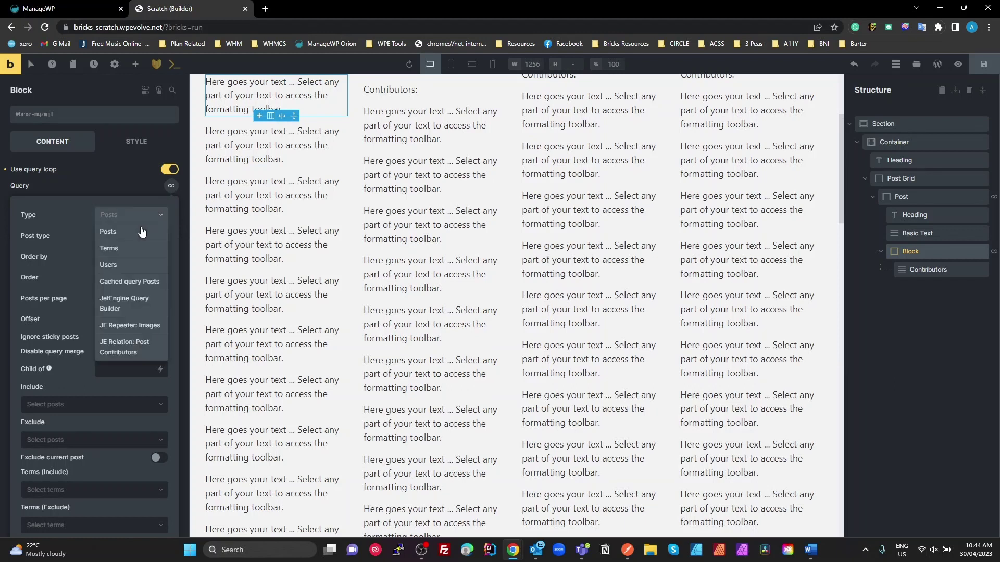
pyautogui.click(134, 352)
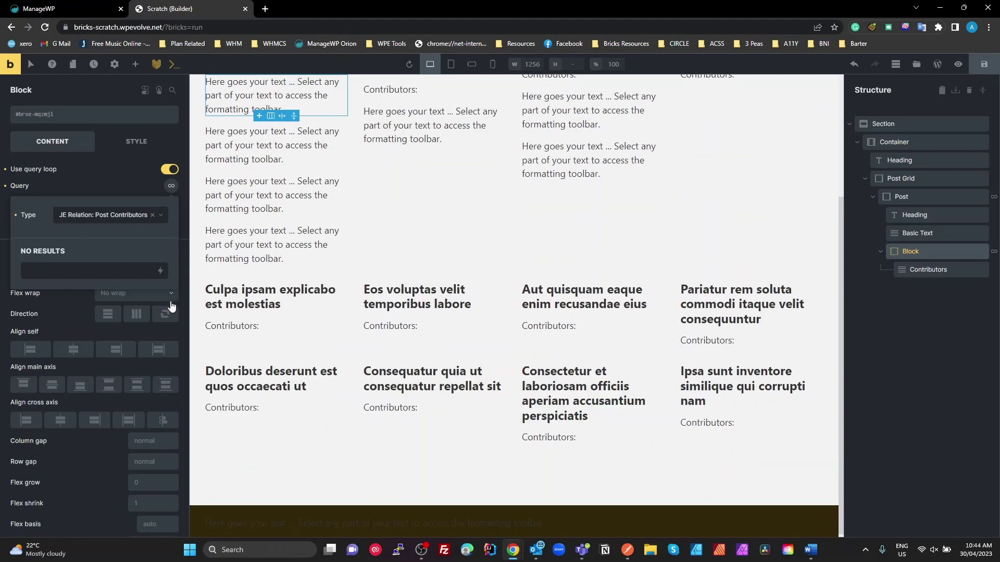
# Replace the Contributors placeholder text with 'TEST'
pyautogui.click(932, 273)
pyautogui.moveTo(120, 177); pyautogui.dragTo(1, 162)
pyautogui.press('BackSpace')
pyautogui.press('Delete')
pyautogui.press('Delete')
pyautogui.press('Delete')
pyautogui.press('Delete')
pyautogui.press('Delete')
pyautogui.press('Delete')
pyautogui.press('Delete')
pyautogui.press('Delete')
pyautogui.press('Delete')
pyautogui.press('Delete')
pyautogui.press('Delete')
pyautogui.press('Delete')
pyautogui.press('Delete')
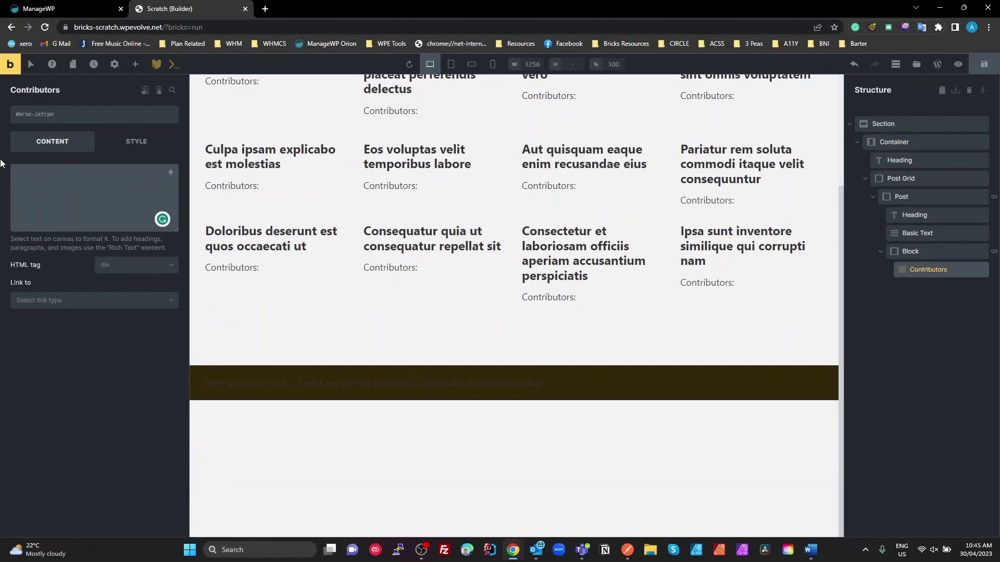
pyautogui.write('TEST')
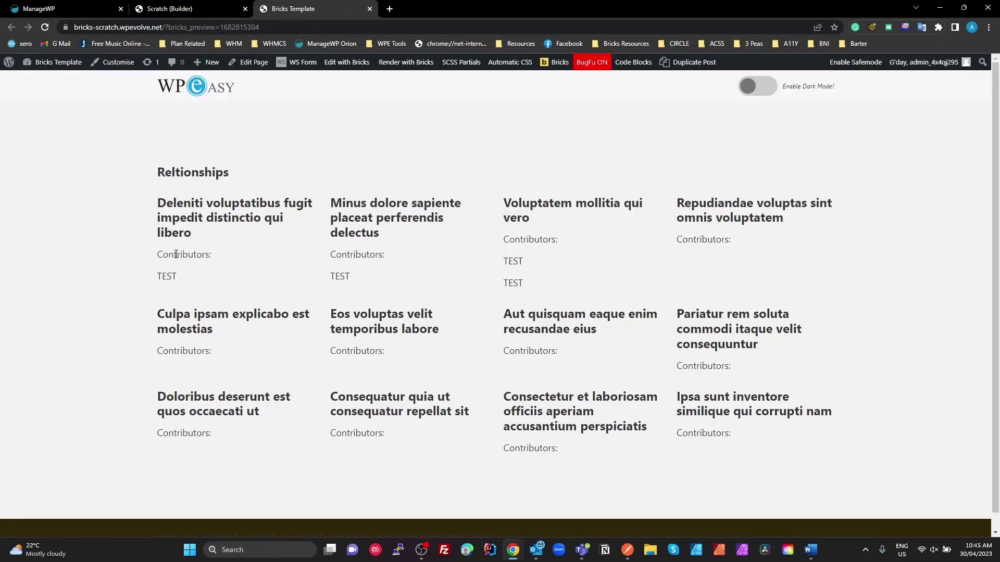
# Inspect the front-end preview, where TEST appears once per related contributor under each post
pyautogui.doubleClick(167, 276)
pyautogui.click(344, 277)
pyautogui.doubleClick(168, 277)
pyautogui.doubleClick(341, 276)
pyautogui.click(520, 263)
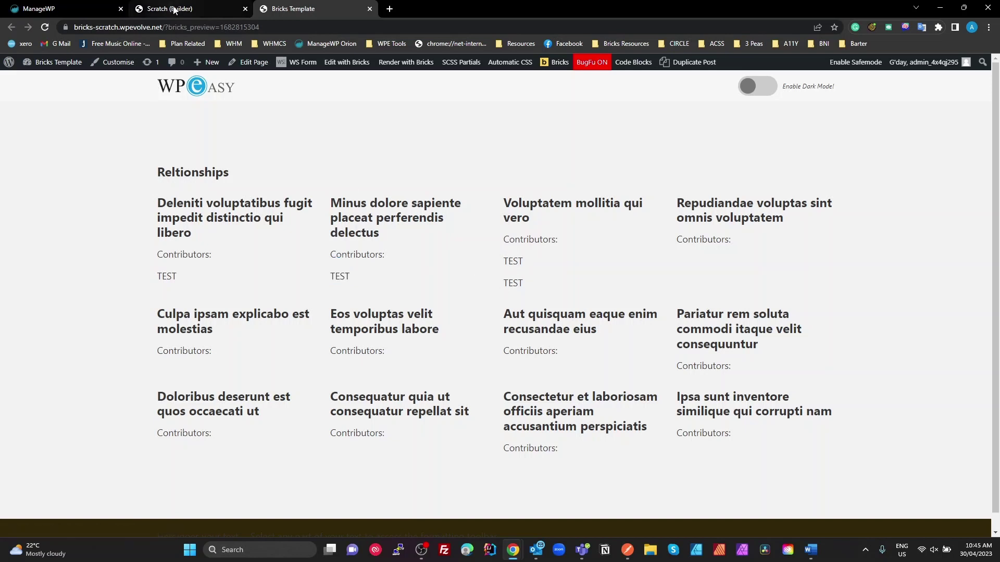
pyautogui.doubleClick(169, 282)
pyautogui.click(336, 275)
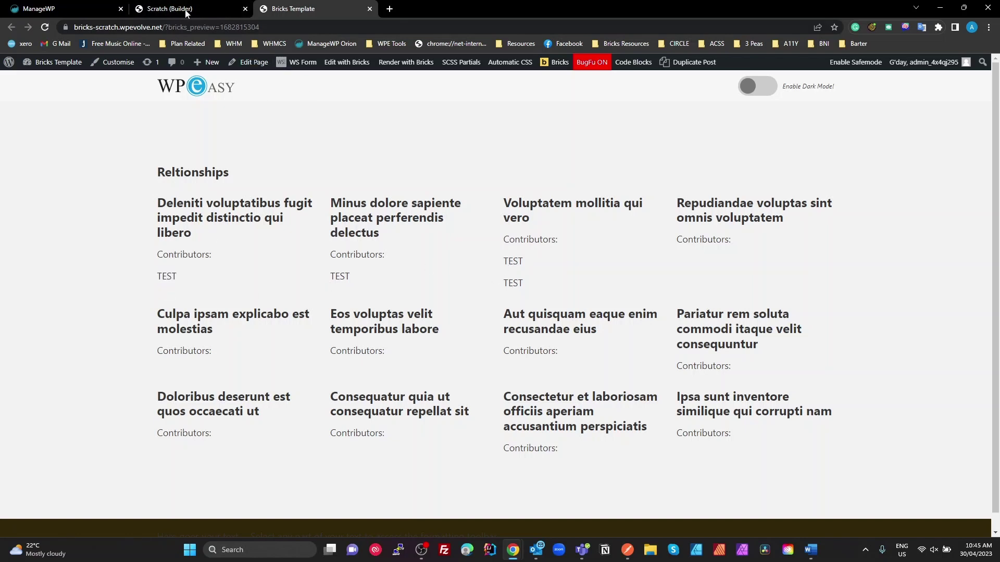
# Leave preview mode in the builder and bring up the front-end admin bar site link's menu
pyautogui.click(157, 15)
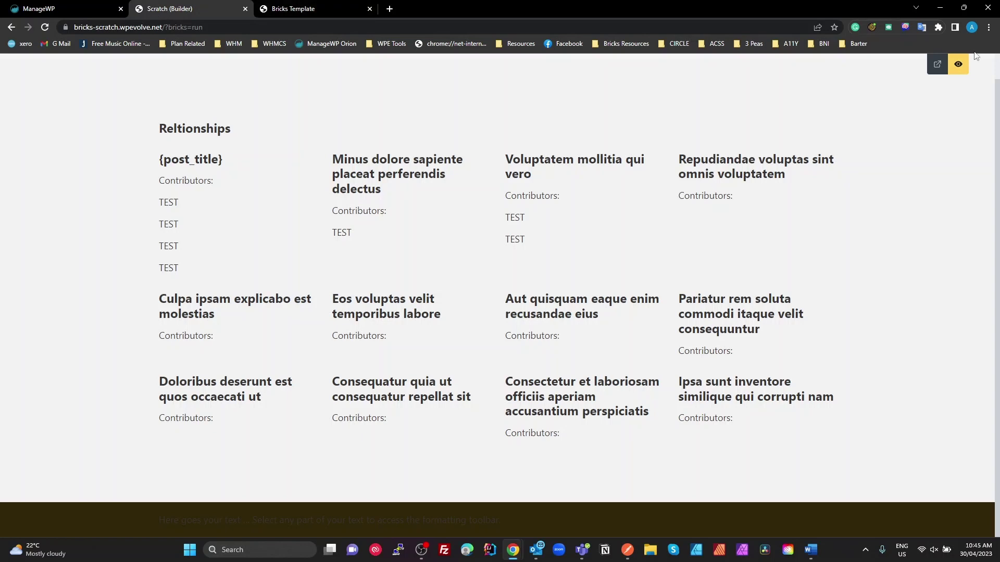
pyautogui.click(958, 64)
pyautogui.click(321, 5)
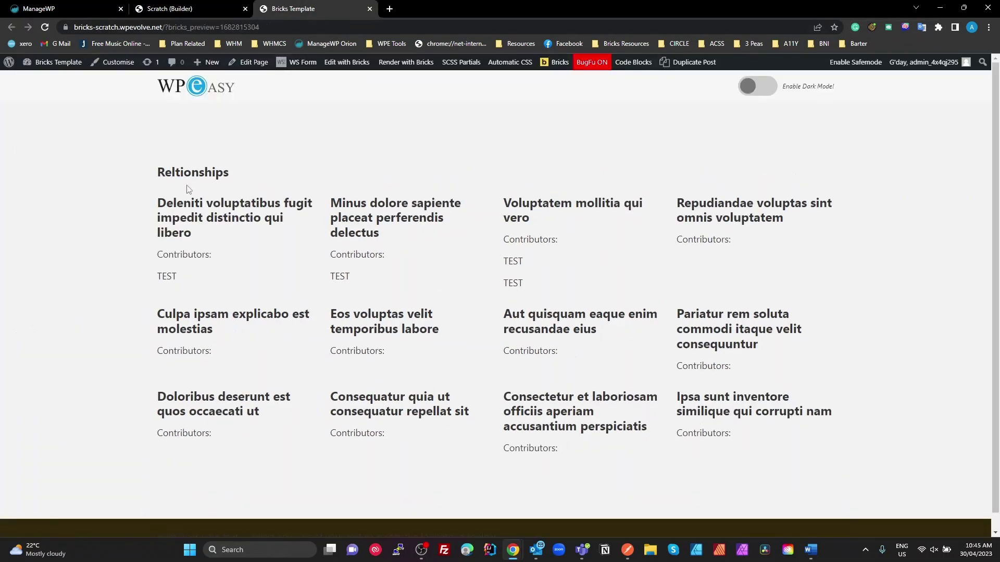
pyautogui.moveTo(66, 65)
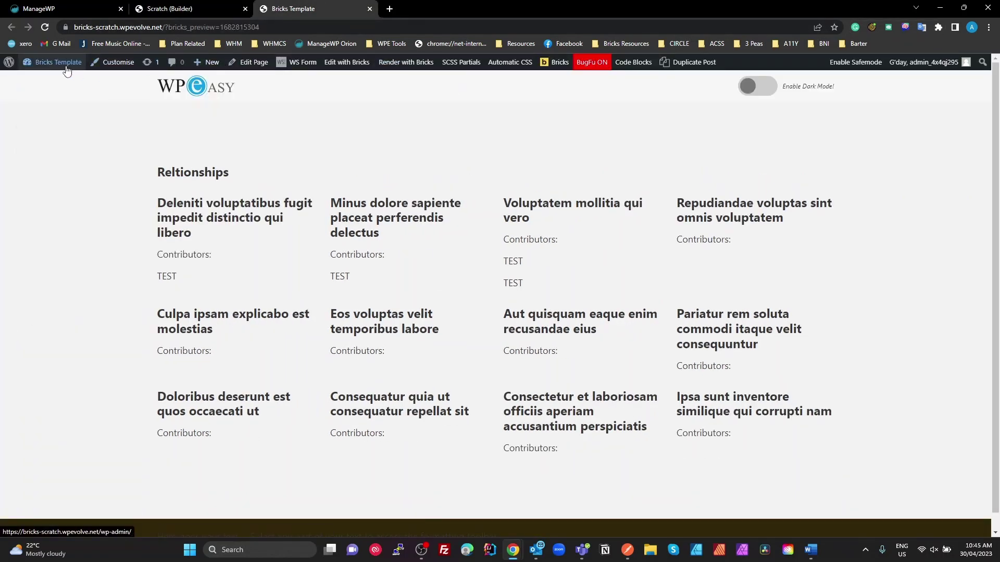
pyautogui.rightClick(67, 64)
# Open the dashboard in a new tab and edit the JetEngine Post Contributors relation
pyautogui.click(85, 76)
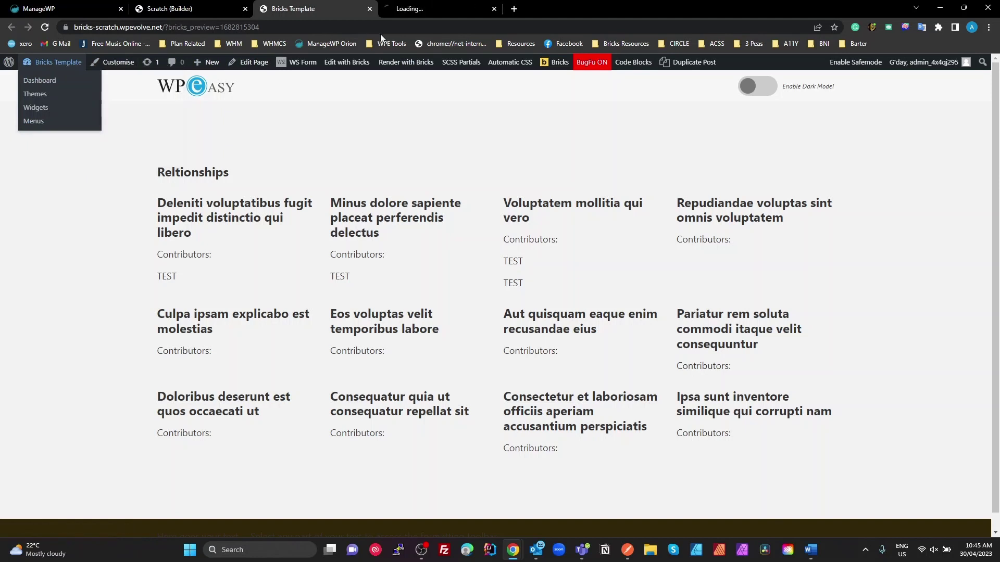
pyautogui.click(419, 10)
pyautogui.moveTo(40, 355)
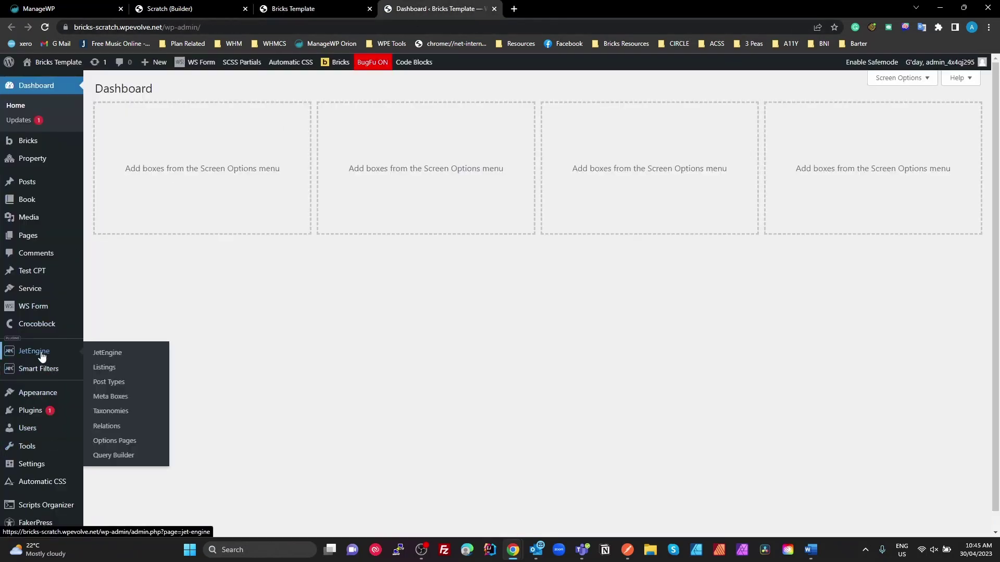
pyautogui.click(117, 427)
pyautogui.click(139, 147)
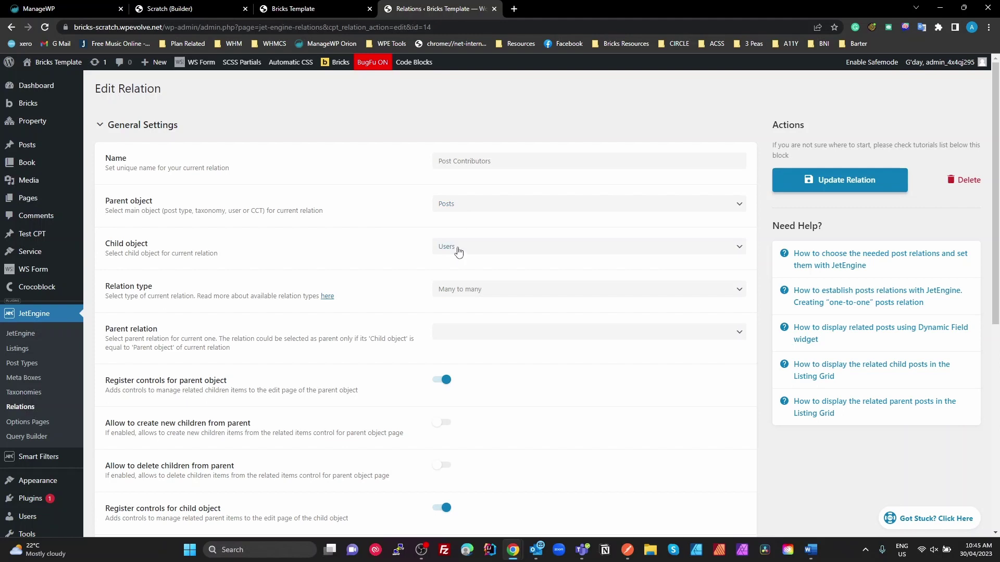
pyautogui.moveTo(39, 498)
pyautogui.click(300, 8)
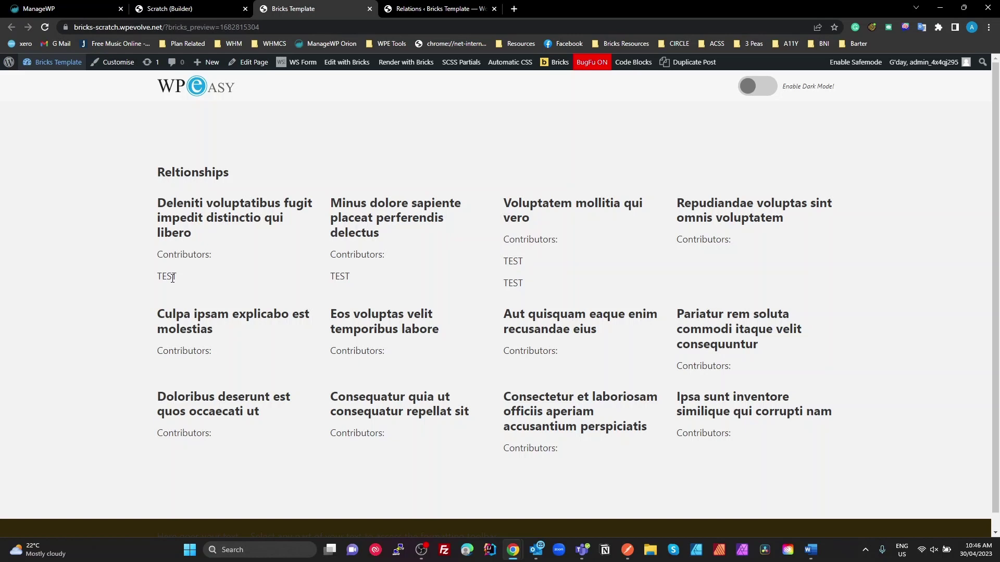
# Delete TEST from the Contributors text and browse the dynamic data tags without choosing one
pyautogui.click(188, 9)
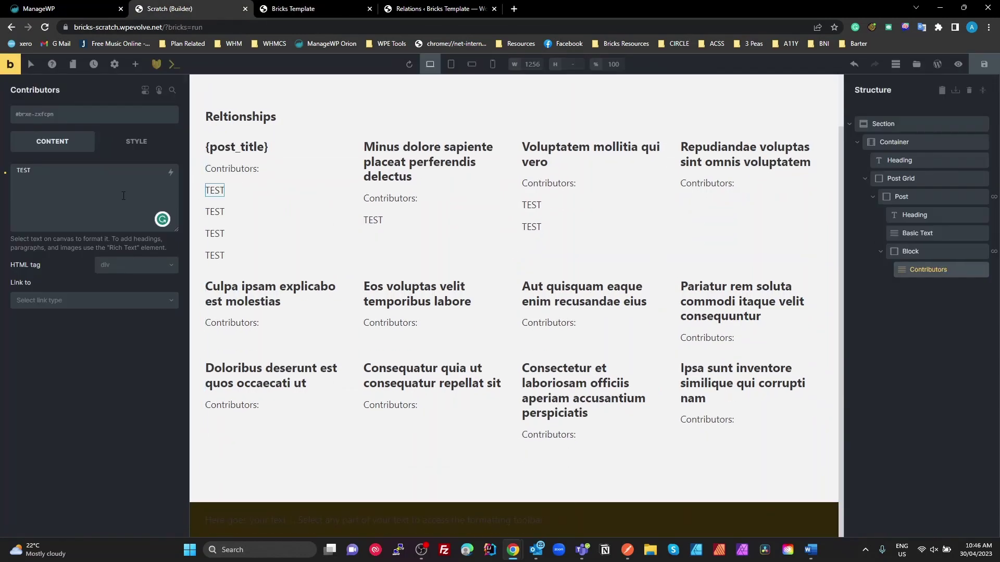
pyautogui.click(112, 193)
pyautogui.hotkey('ctrl', 'a')
pyautogui.press('BackSpace')
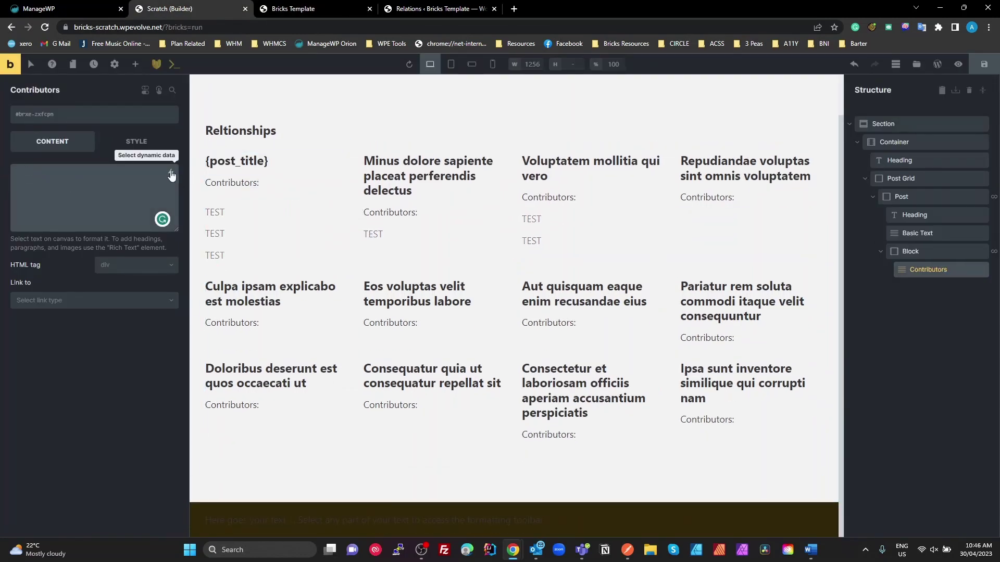
pyautogui.click(171, 174)
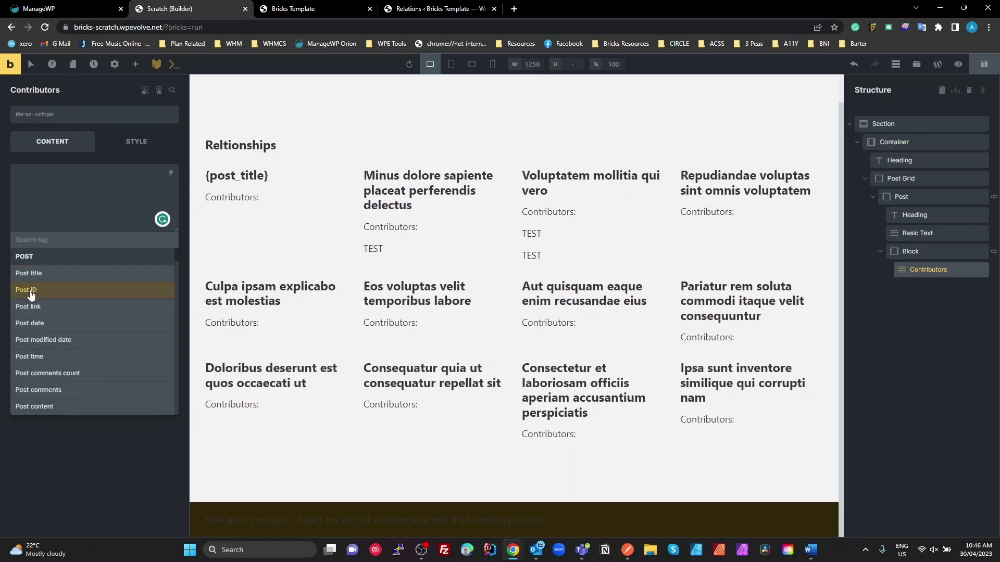
pyautogui.scroll(-5, 78, 331)
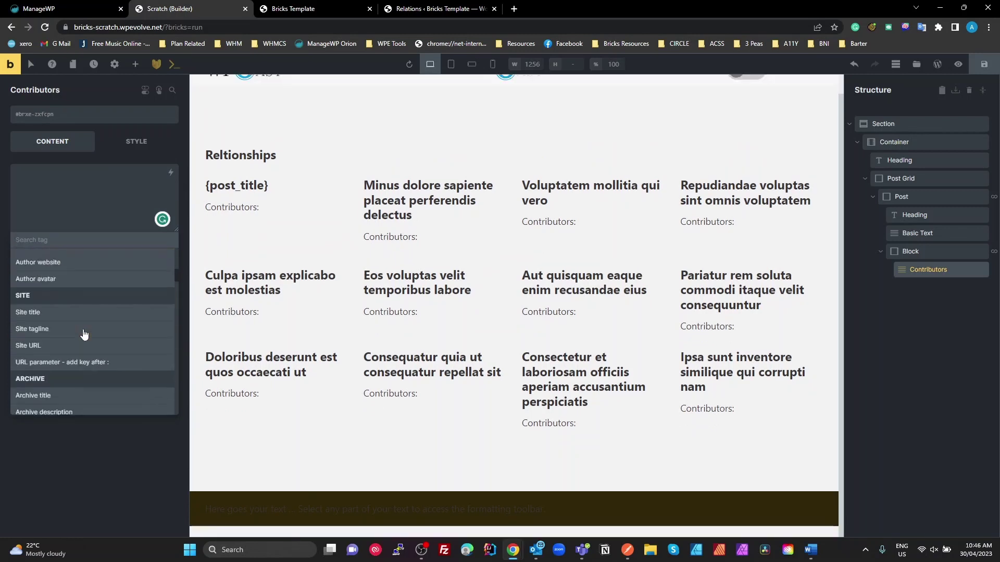
pyautogui.scroll(3, 82, 336)
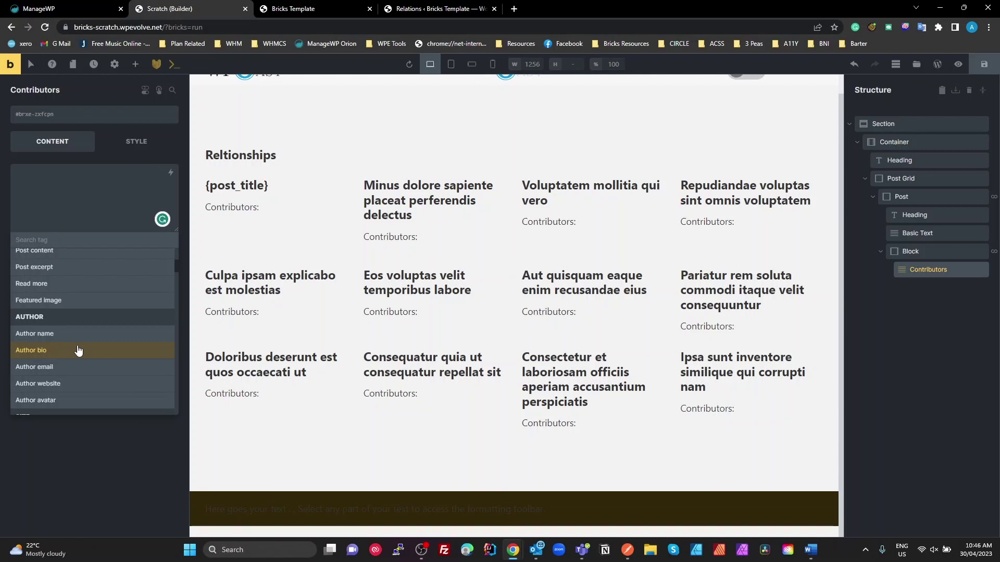
pyautogui.click(74, 185)
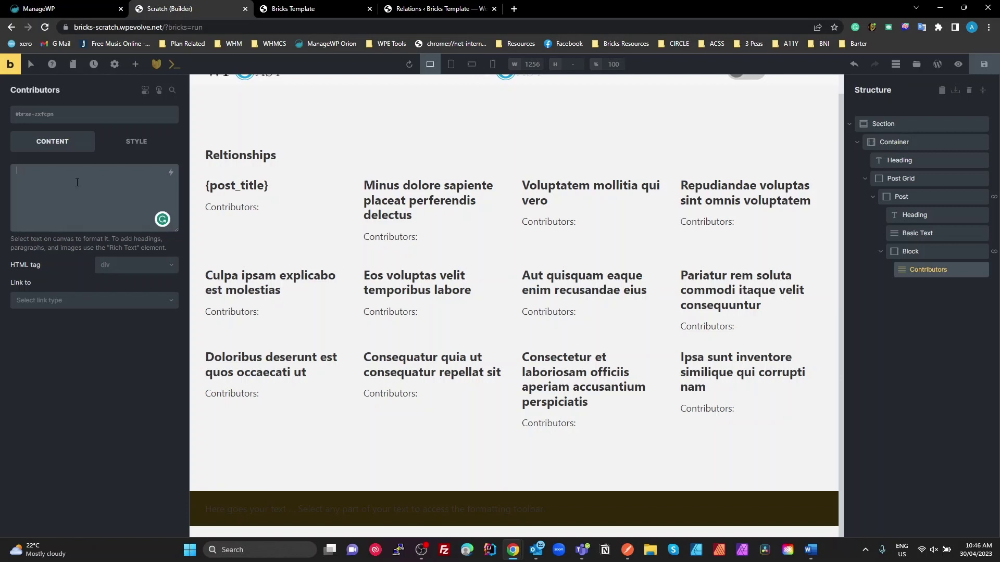
# Open the Debugging code block and review the wpe_debug function's BugFu log call and context
pyautogui.click(437, 9)
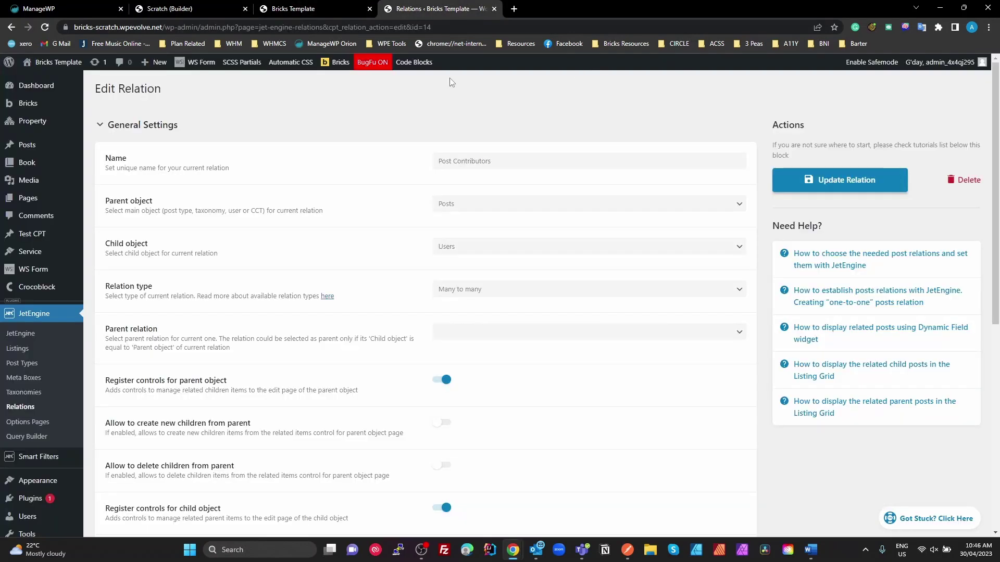
pyautogui.moveTo(415, 64)
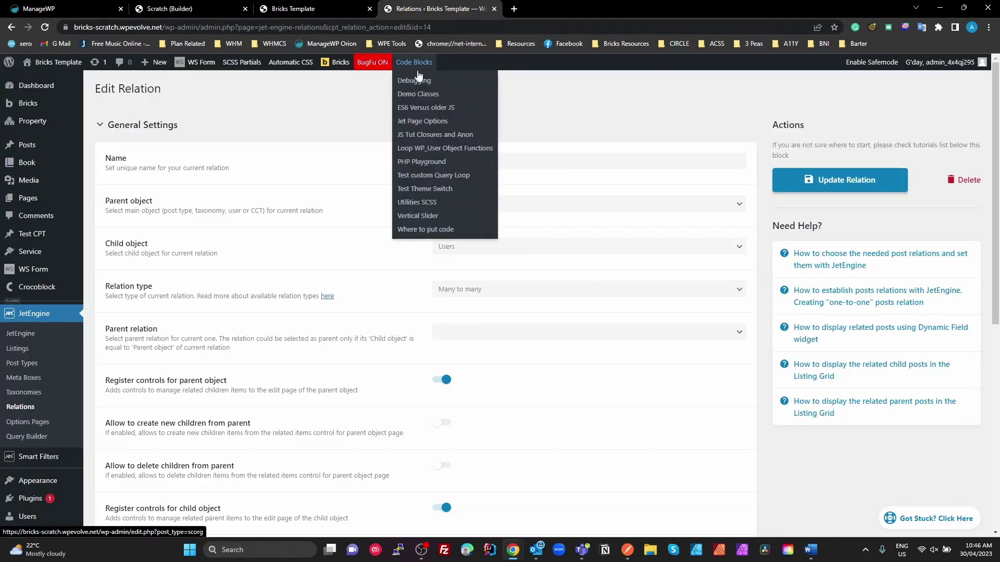
pyautogui.click(415, 82)
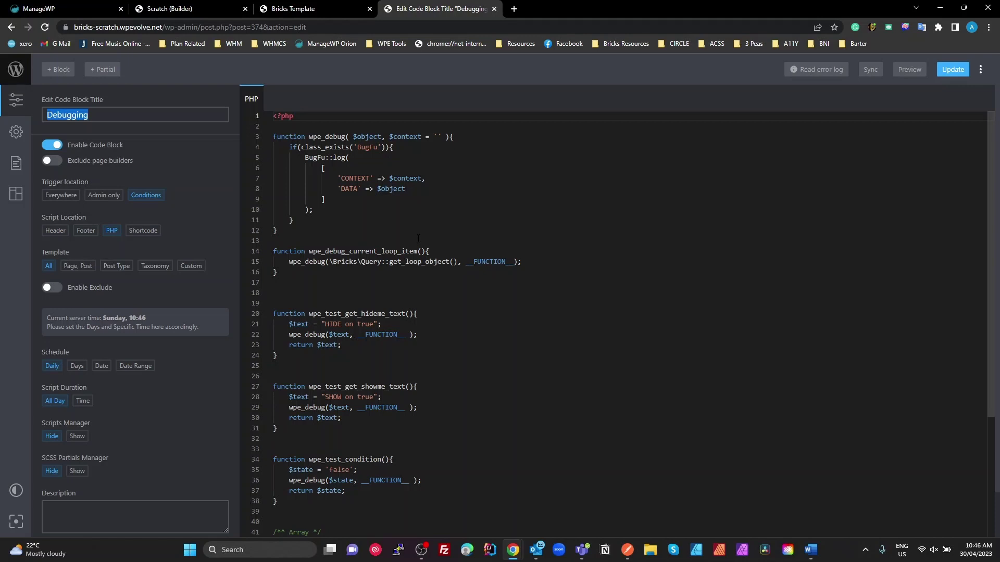
pyautogui.click(418, 234)
pyautogui.moveTo(418, 234); pyautogui.dragTo(260, 127)
pyautogui.doubleClick(366, 147)
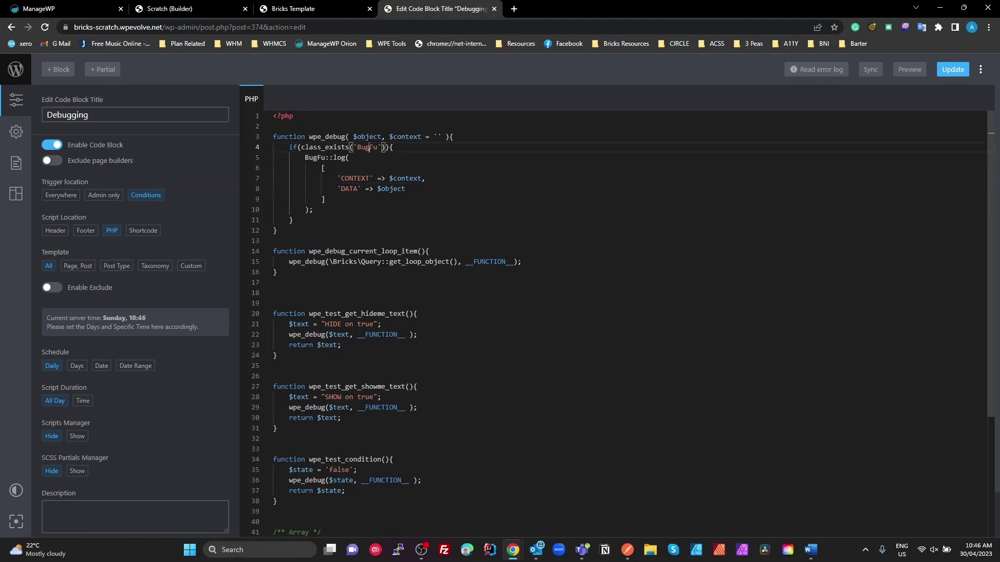
pyautogui.click(318, 158)
pyautogui.press('End')
pyautogui.doubleClick(407, 179)
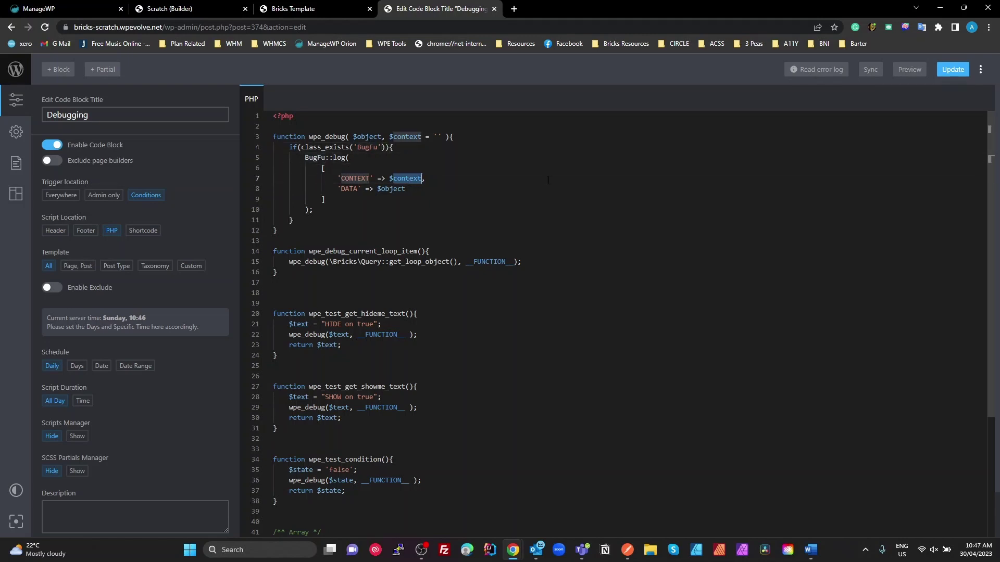
pyautogui.click(389, 188)
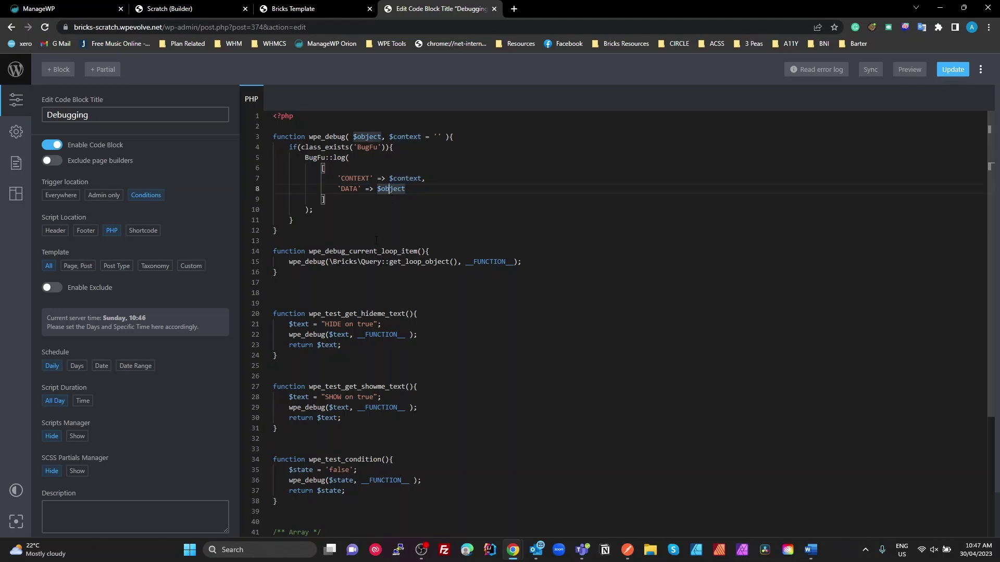
# Review wpe_debug_current_loop_item and its \Bricks\Query::get_loop_object() call, zoomed to 110%
pyautogui.doubleClick(362, 251)
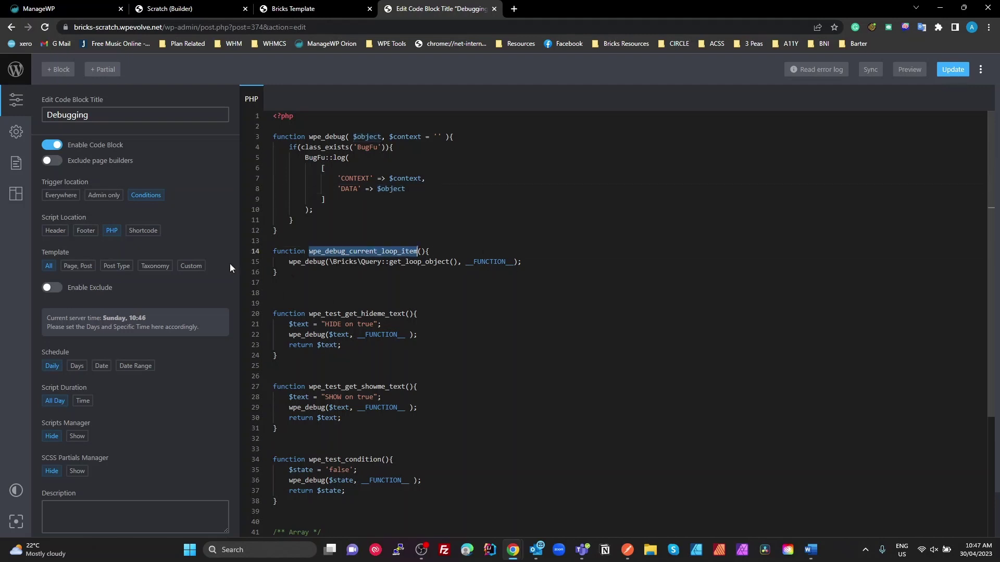
pyautogui.hotkey('ctrl', '+')
pyautogui.click(421, 265)
pyautogui.doubleClick(421, 267)
pyautogui.hotkey('ctrl', 'c')
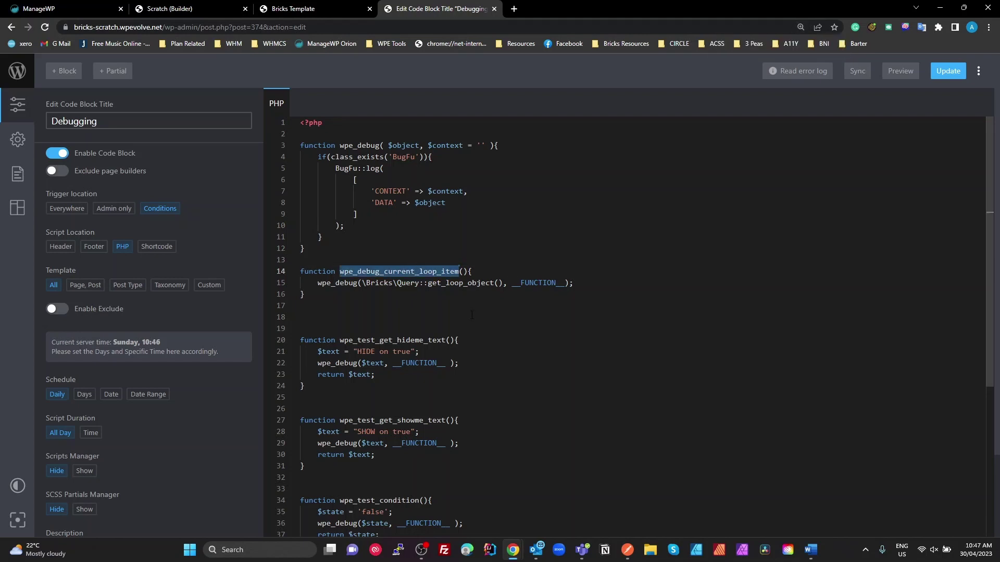
pyautogui.click(488, 283)
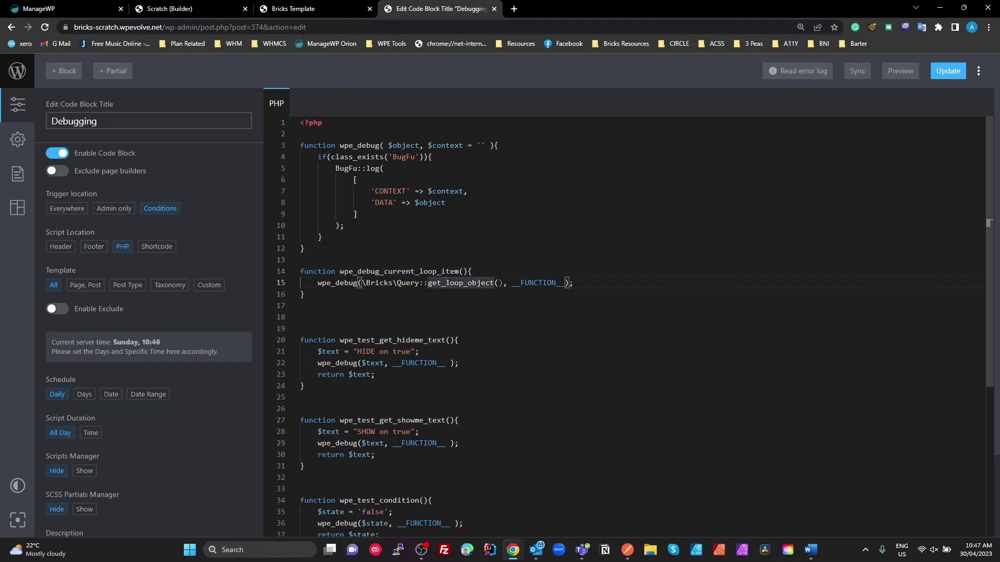
pyautogui.moveTo(502, 282); pyautogui.dragTo(359, 282)
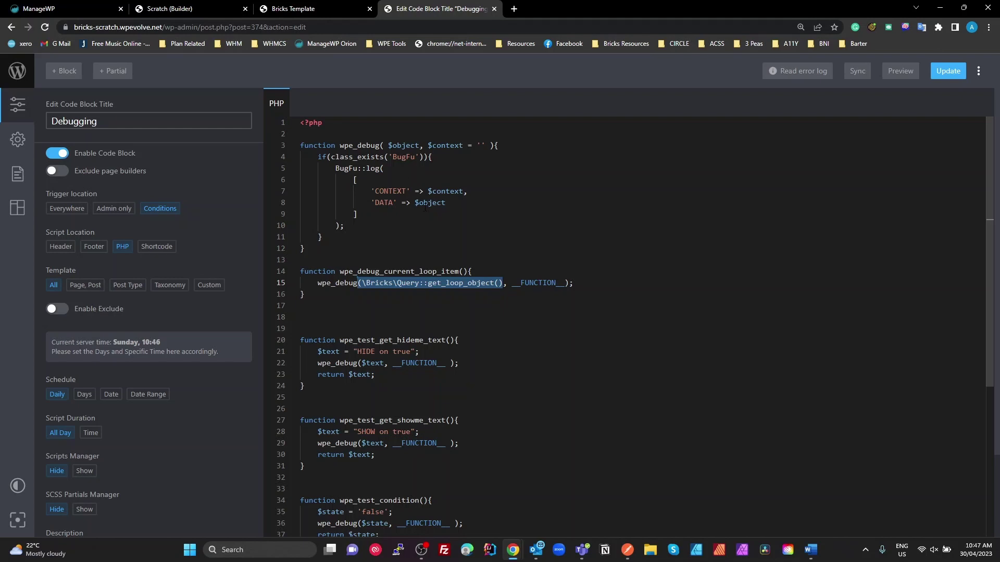
pyautogui.click(423, 233)
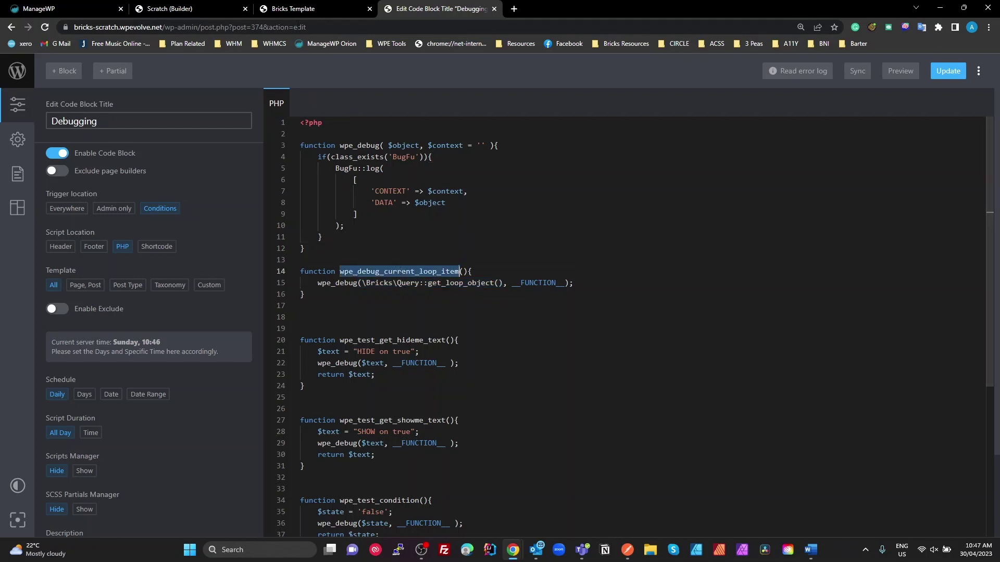
pyautogui.click(177, 8)
# Enter {echo:wpe_debug_current_loop_item} as the Contributors text content and save the template
pyautogui.click(71, 221)
pyautogui.write('{}')
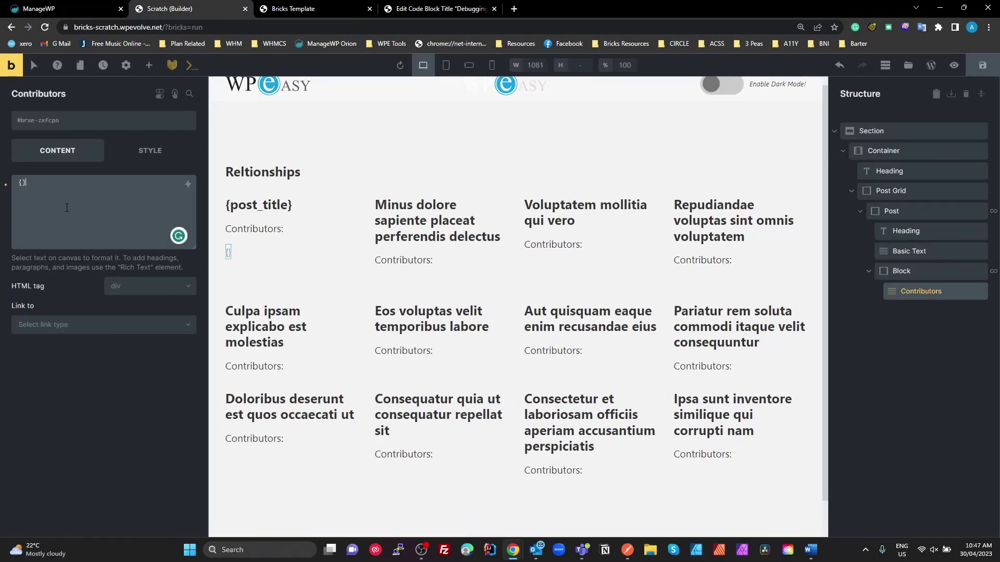
pyautogui.write('ec')
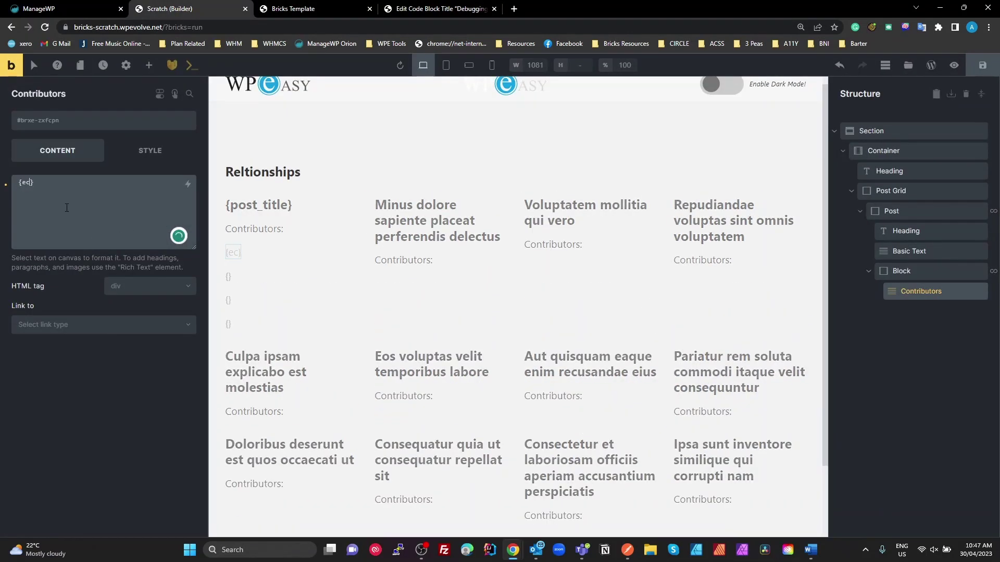
pyautogui.write('ho:')
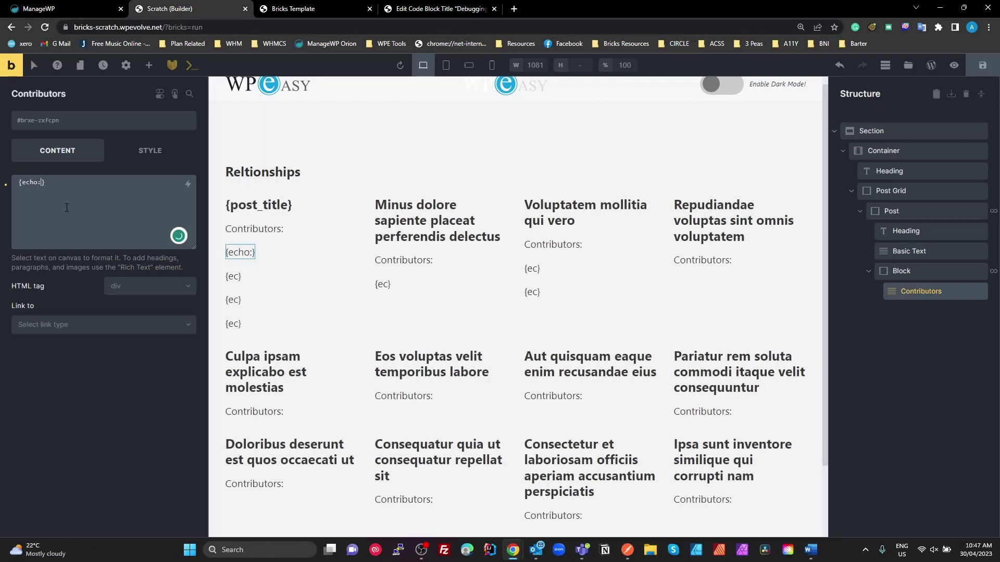
pyautogui.hotkey('ctrl', 'v')
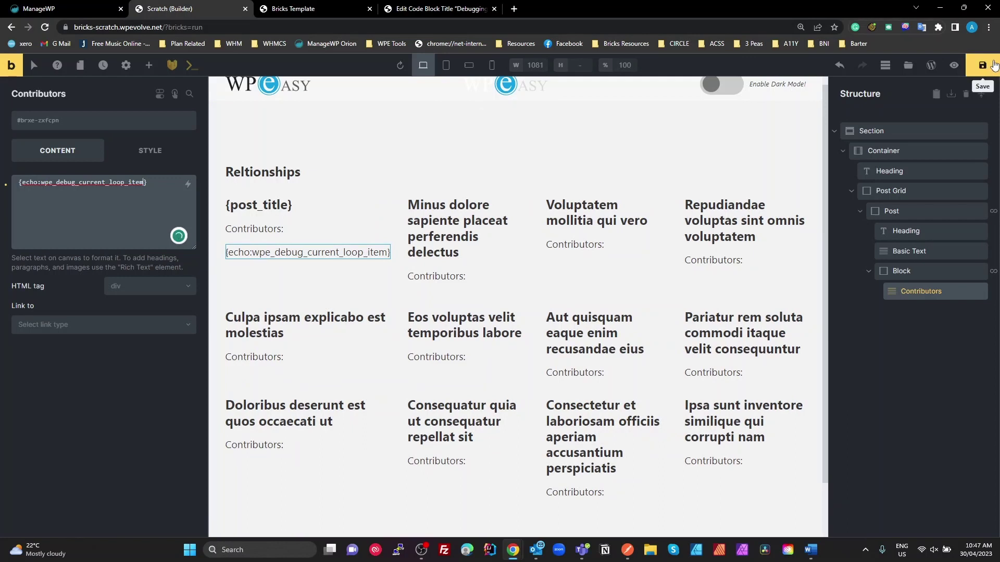
pyautogui.click(988, 70)
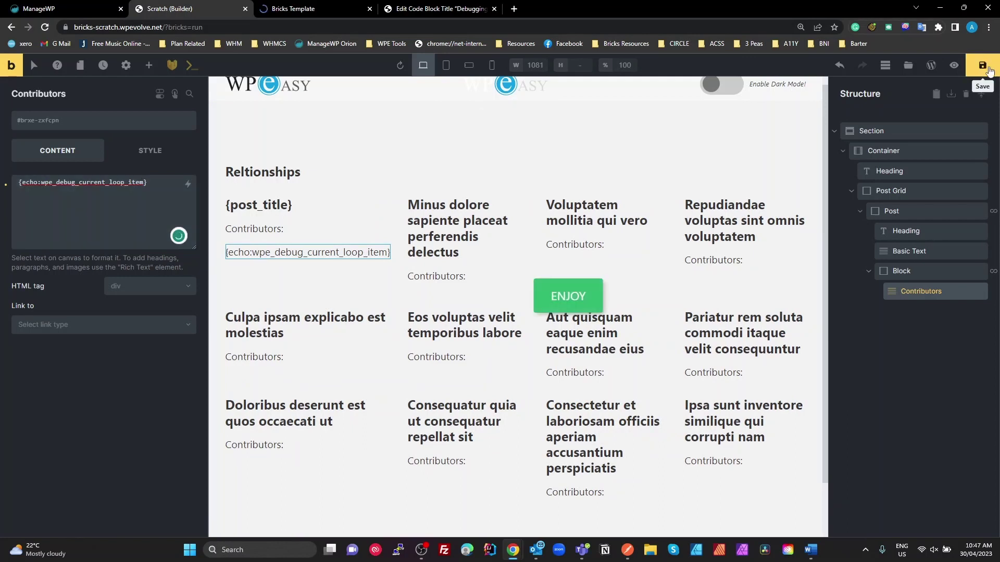
# Open the front-end browser console and find the loop item logged as a WP_User object
pyautogui.click(322, 9)
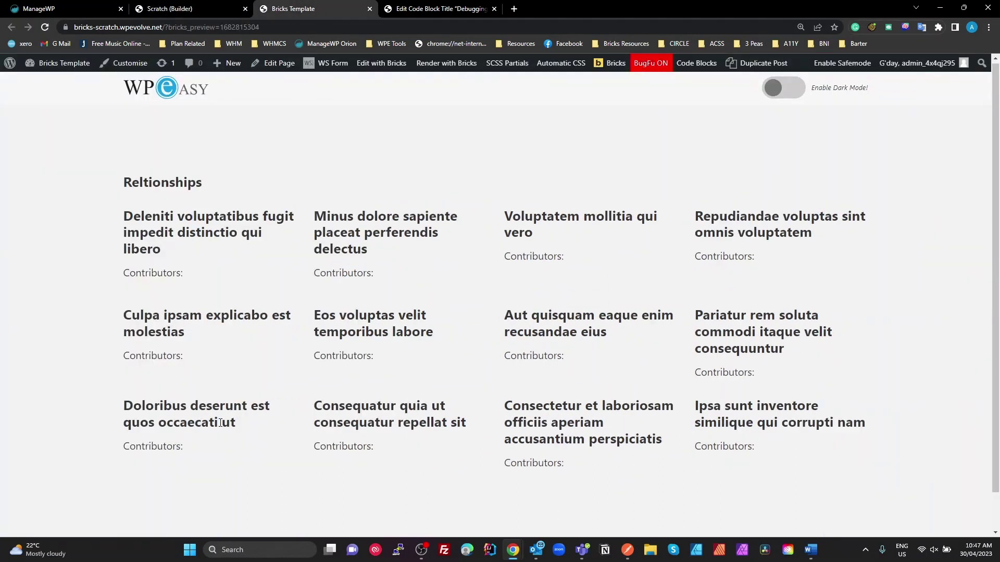
pyautogui.hotkey('ctrl', 'shift', 'j')
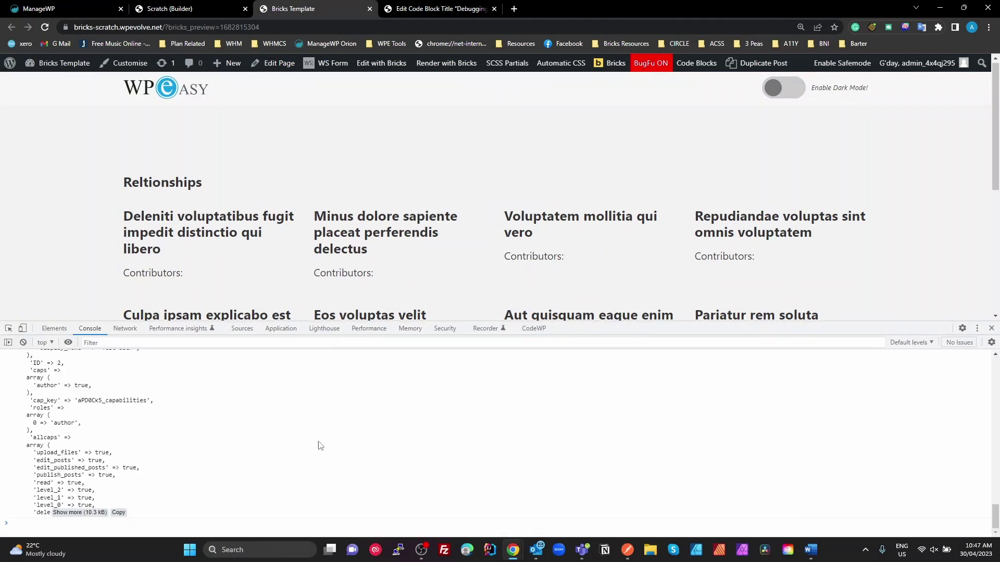
pyautogui.scroll(3, 319, 444)
pyautogui.moveTo(994, 500); pyautogui.dragTo(992, 364)
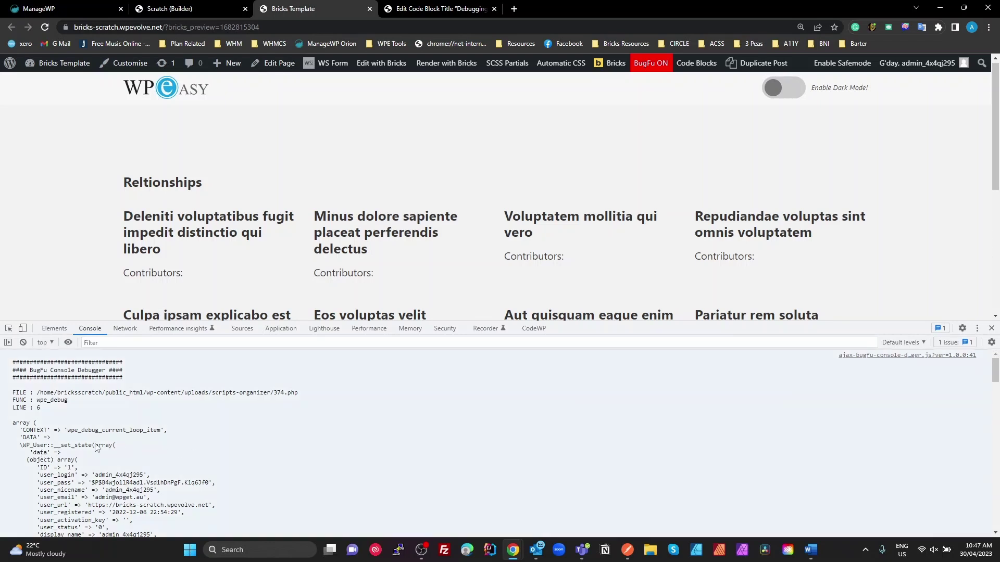
pyautogui.scroll(-1, 38, 432)
pyautogui.scroll(1, 38, 432)
pyautogui.doubleClick(38, 430)
pyautogui.doubleClick(109, 430)
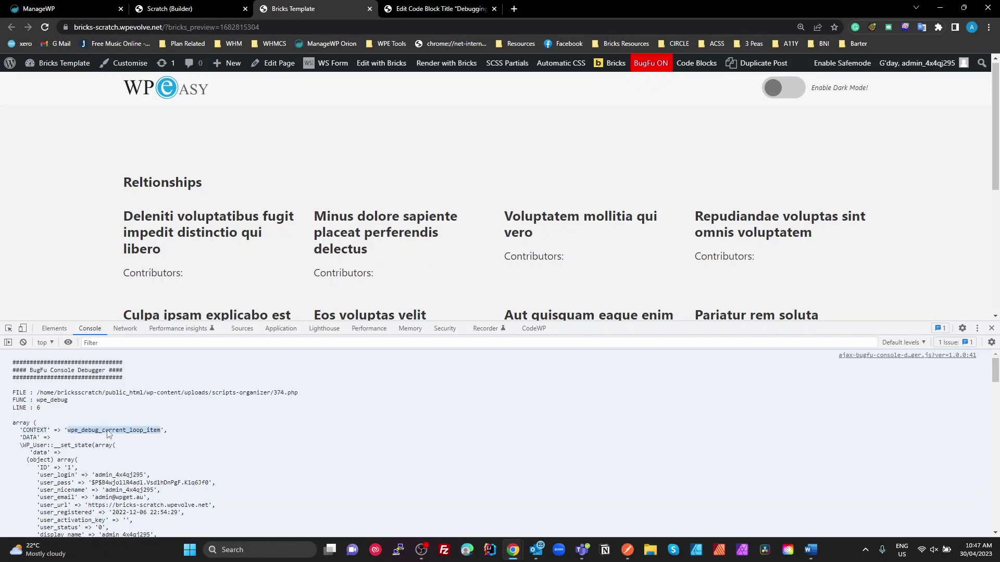
pyautogui.click(30, 443)
pyautogui.doubleClick(34, 446)
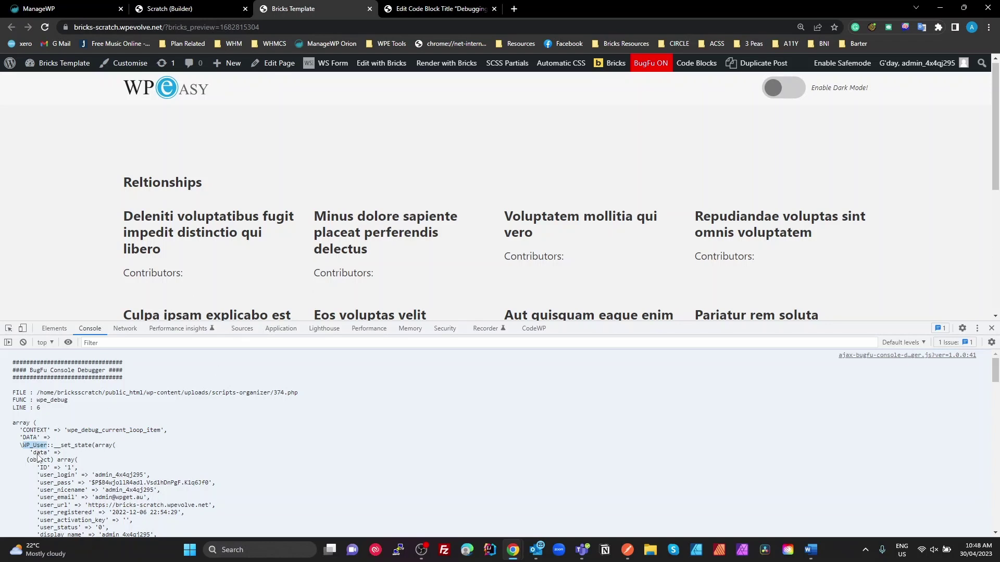
pyautogui.moveTo(54, 465)
# Search the web for WP_User and open its Developer Resources class reference, scrolling to Methods
pyautogui.click(513, 8)
pyautogui.write('v')
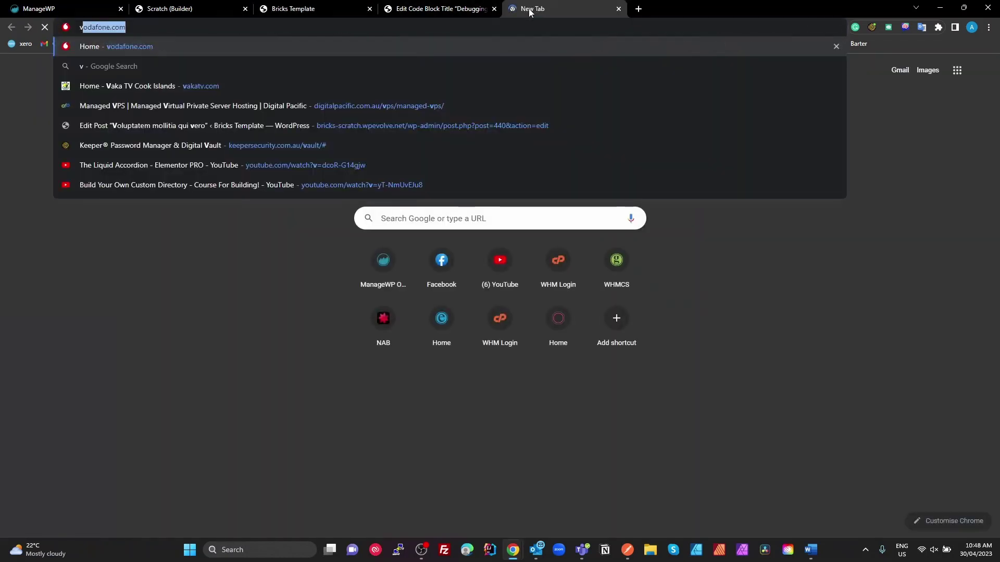
pyautogui.press('BackSpace')
pyautogui.press('BackSpace')
pyautogui.write('WP_User')
pyautogui.press('Return')
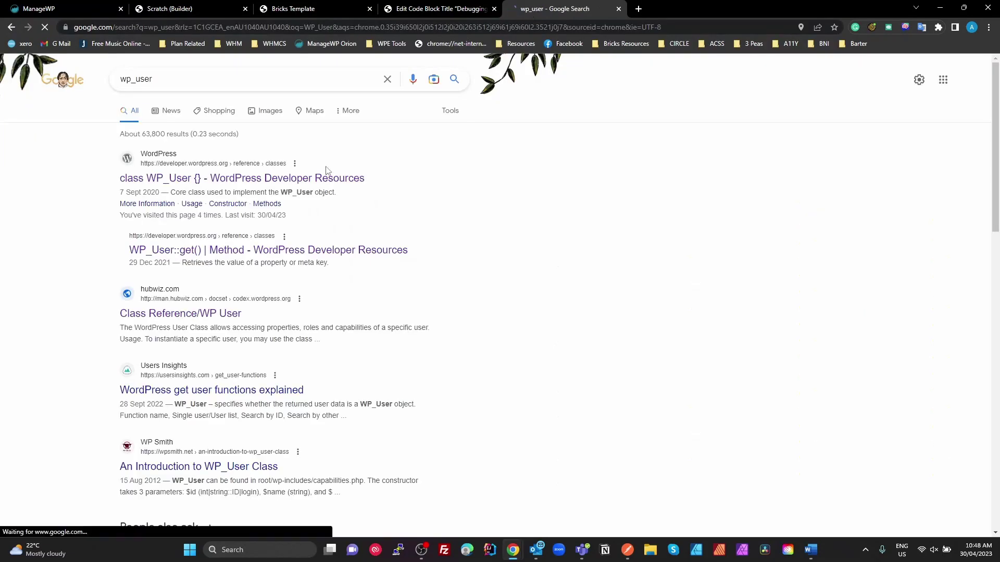
pyautogui.click(241, 180)
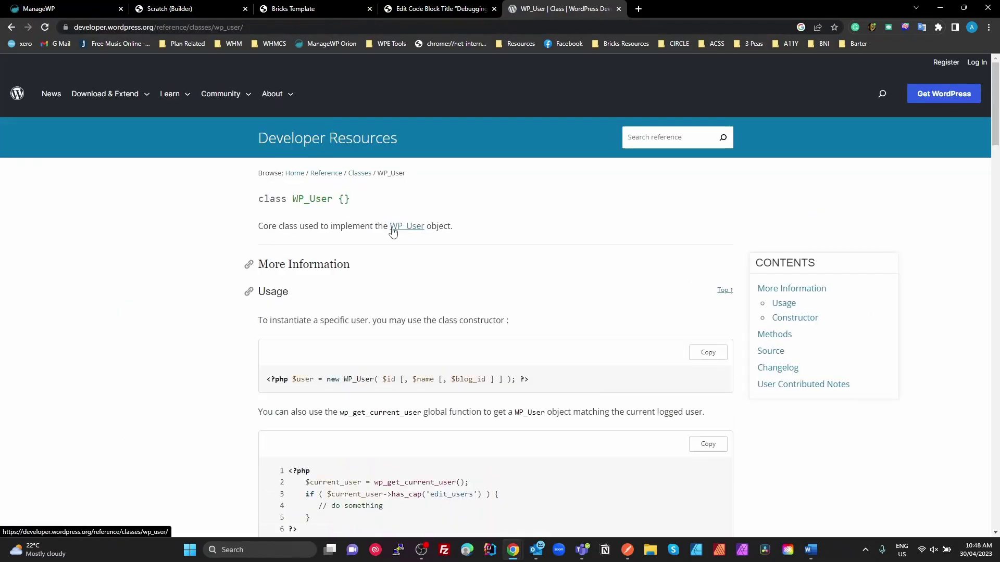
pyautogui.scroll(-2, 315, 364)
pyautogui.scroll(-12, 316, 364)
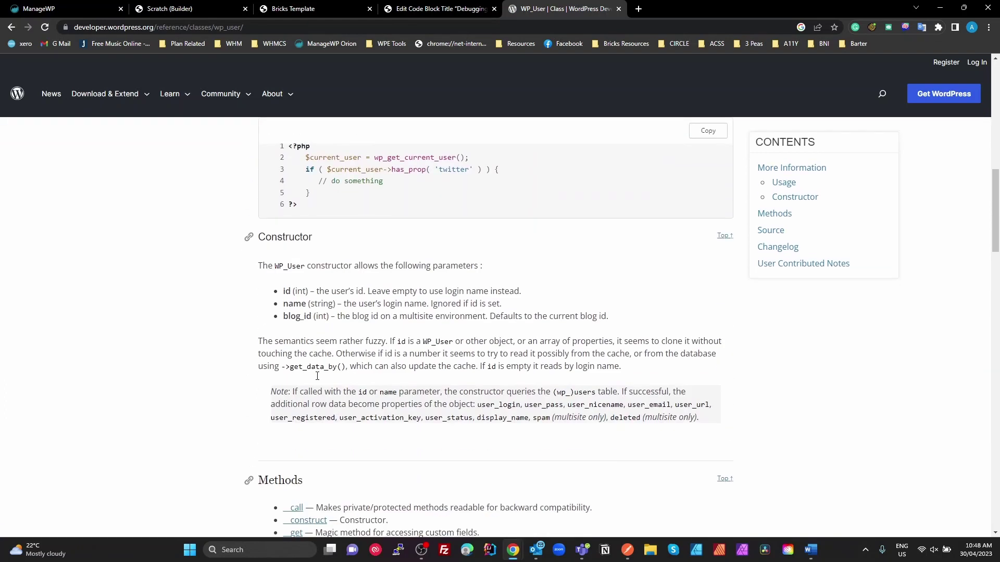
pyautogui.scroll(-6, 317, 376)
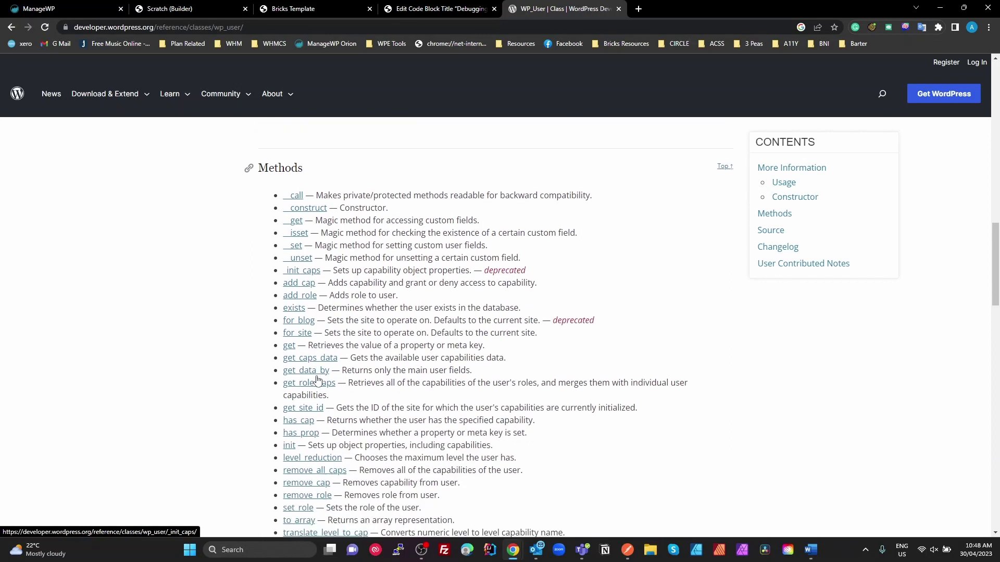
pyautogui.scroll(-1, 314, 325)
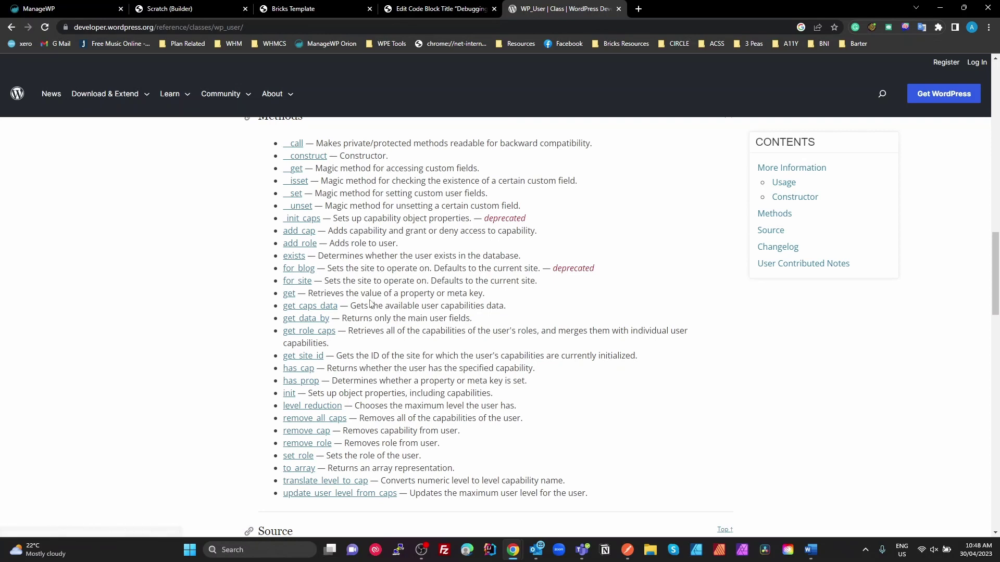
# Open the WP_User::get() reference and examine its $key parameter
pyautogui.doubleClick(418, 294)
pyautogui.doubleClick(475, 294)
pyautogui.click(292, 294)
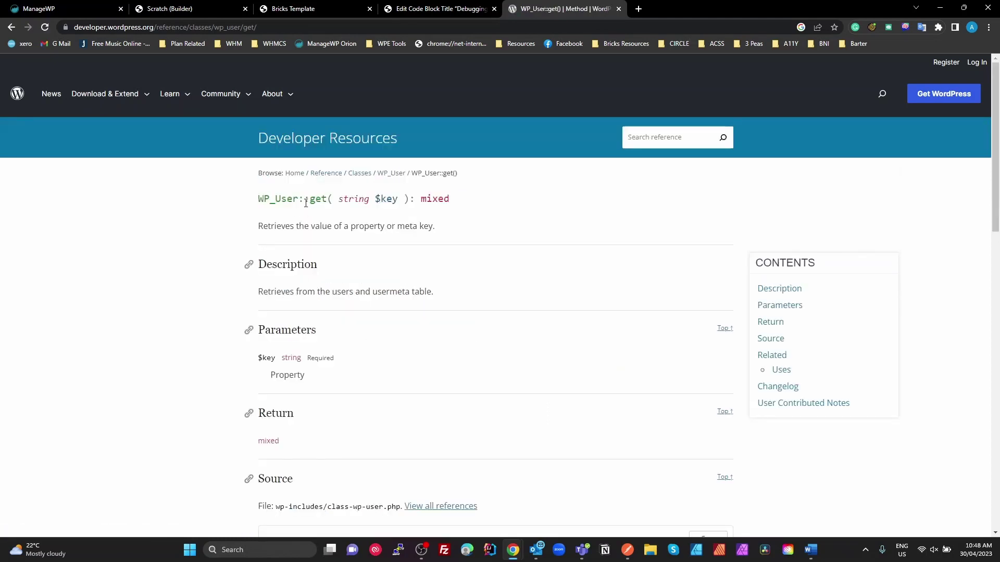
pyautogui.moveTo(259, 203); pyautogui.dragTo(302, 202)
pyautogui.click(315, 201)
pyautogui.doubleClick(313, 199)
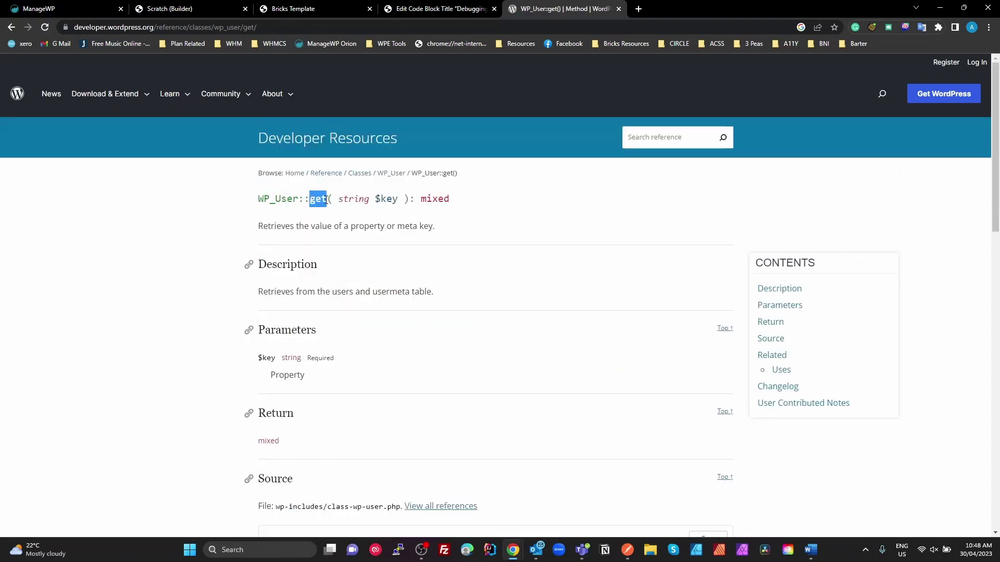
pyautogui.doubleClick(389, 199)
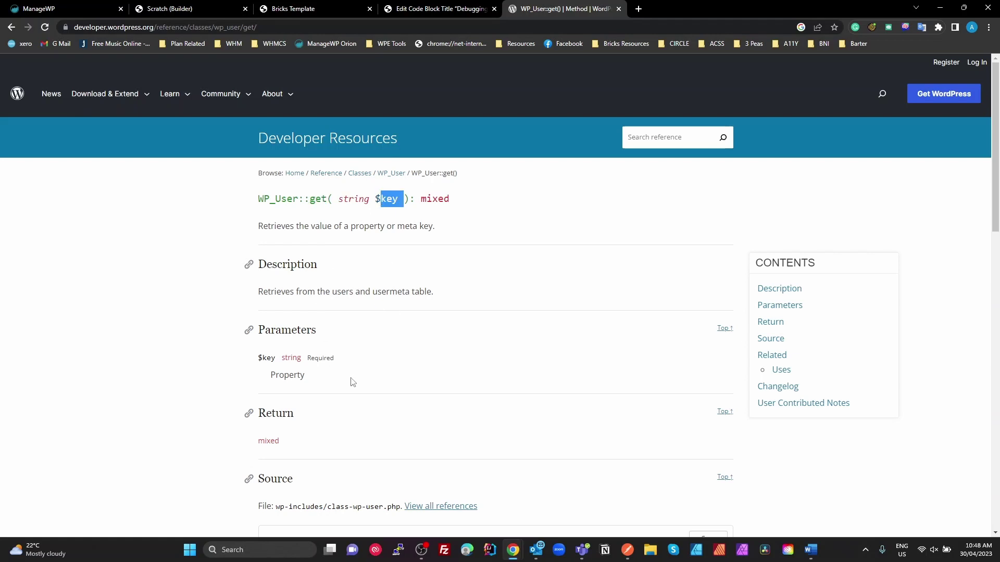
pyautogui.scroll(-2, 353, 380)
pyautogui.scroll(-1, 353, 380)
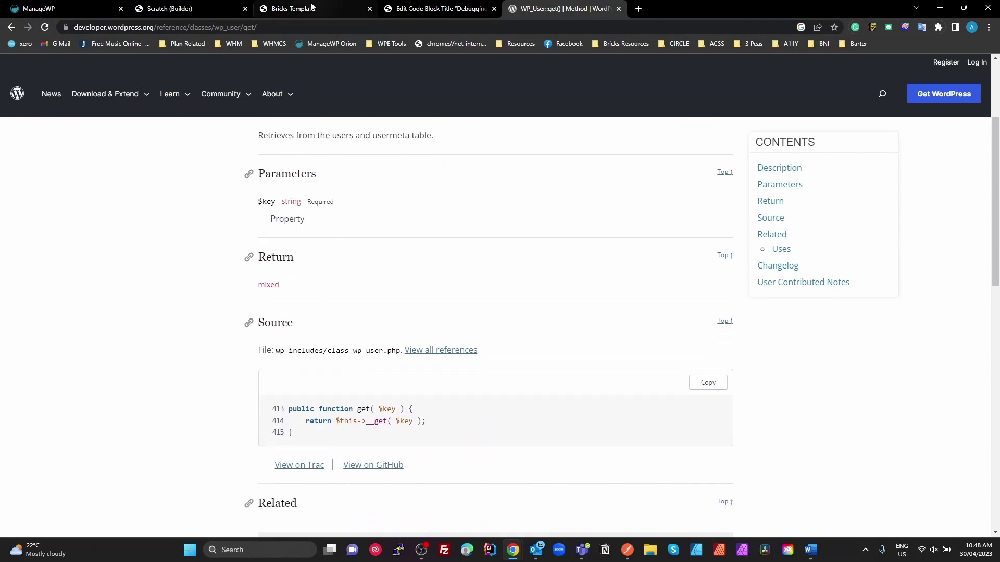
# Check display_name in the front-end console dump, then return to the Debugging code block
pyautogui.click(333, 11)
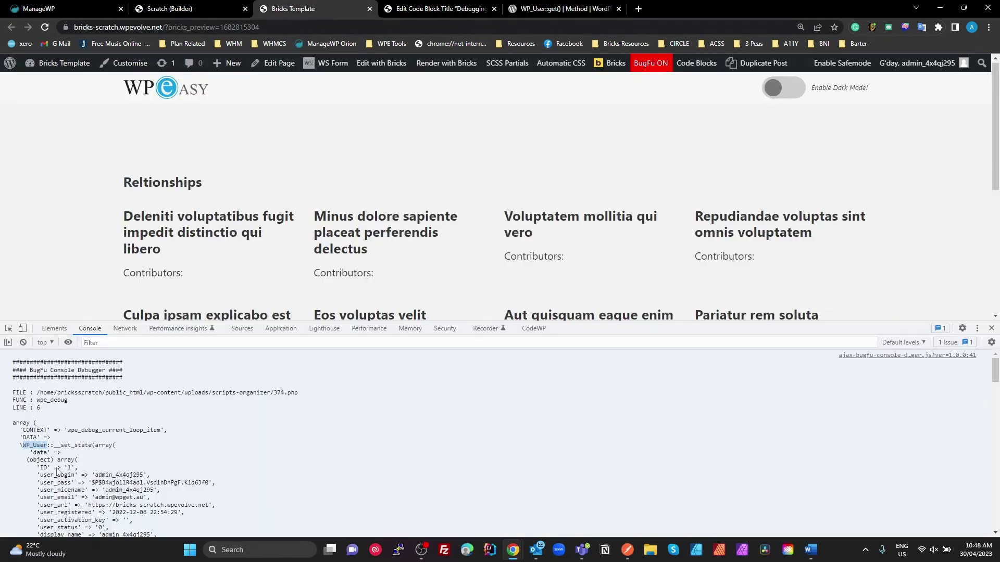
pyautogui.click(66, 428)
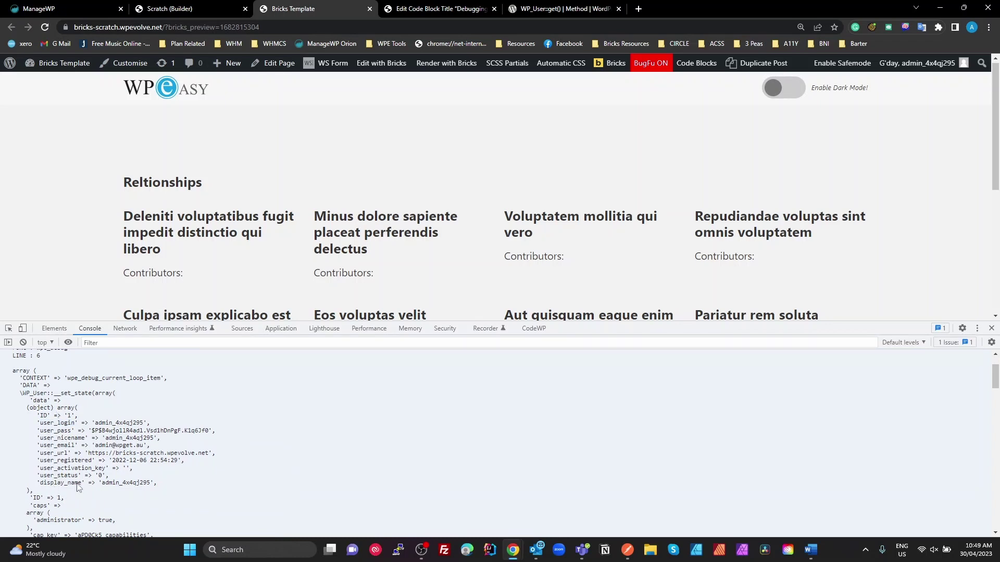
pyautogui.press('super+w')
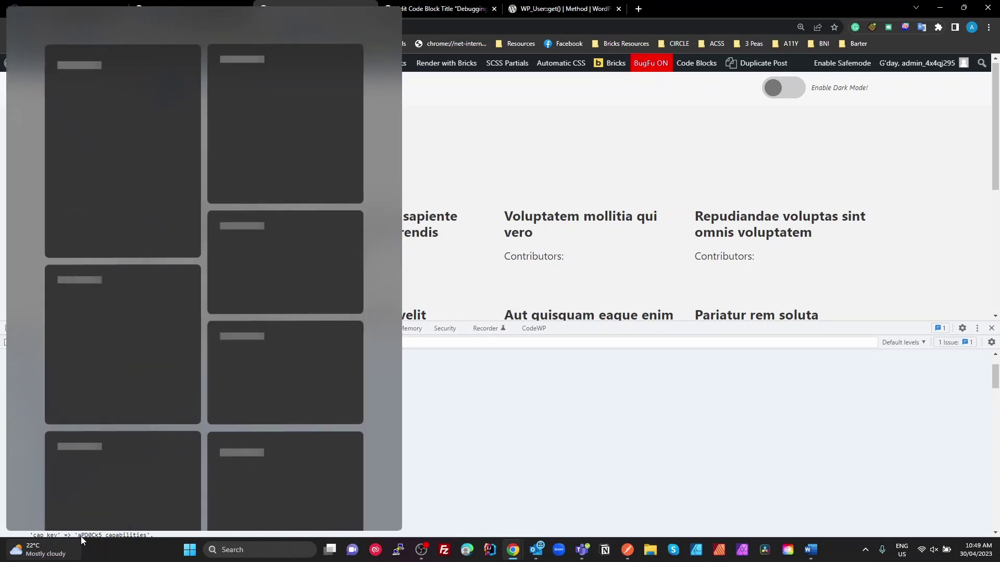
pyautogui.click(543, 426)
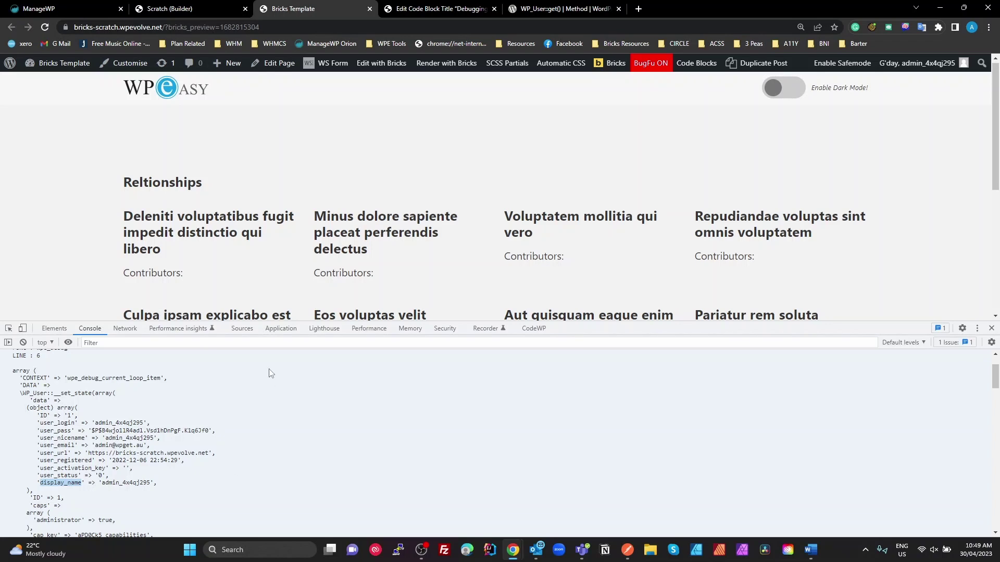
pyautogui.click(442, 9)
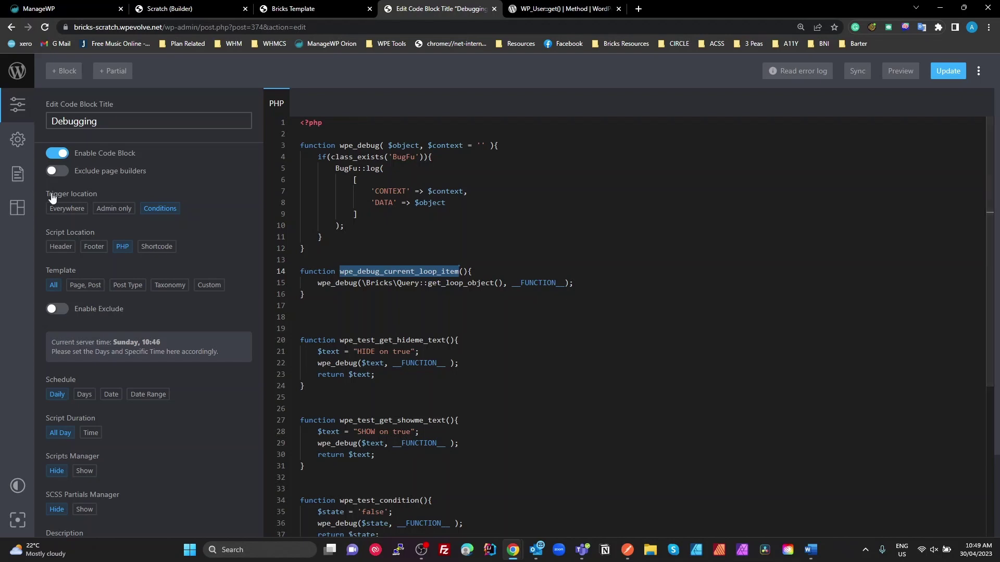
# Open the Loop WP_User Object Functions code block and remove 'Object' from its title
pyautogui.click(17, 174)
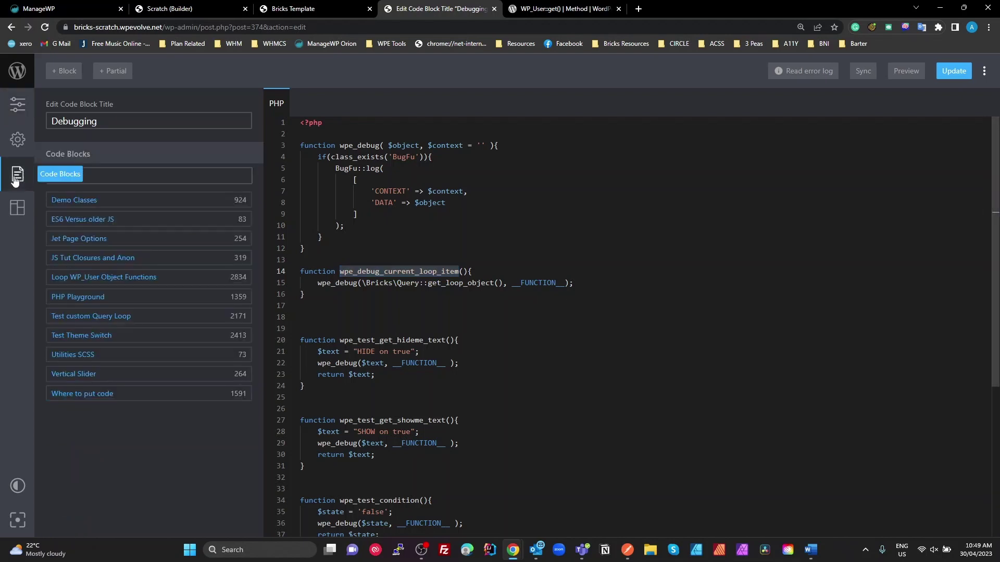
pyautogui.click(104, 277)
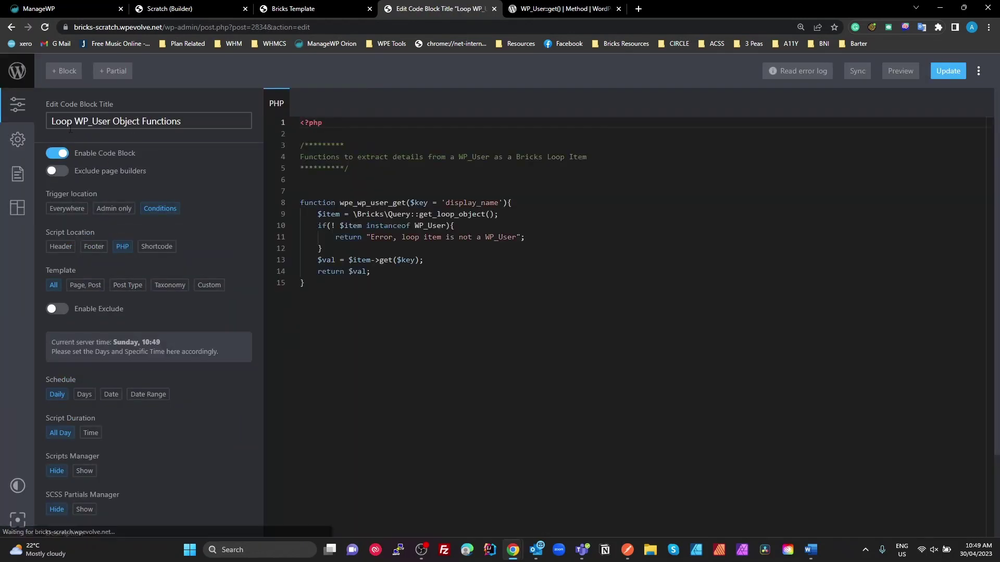
pyautogui.doubleClick(130, 122)
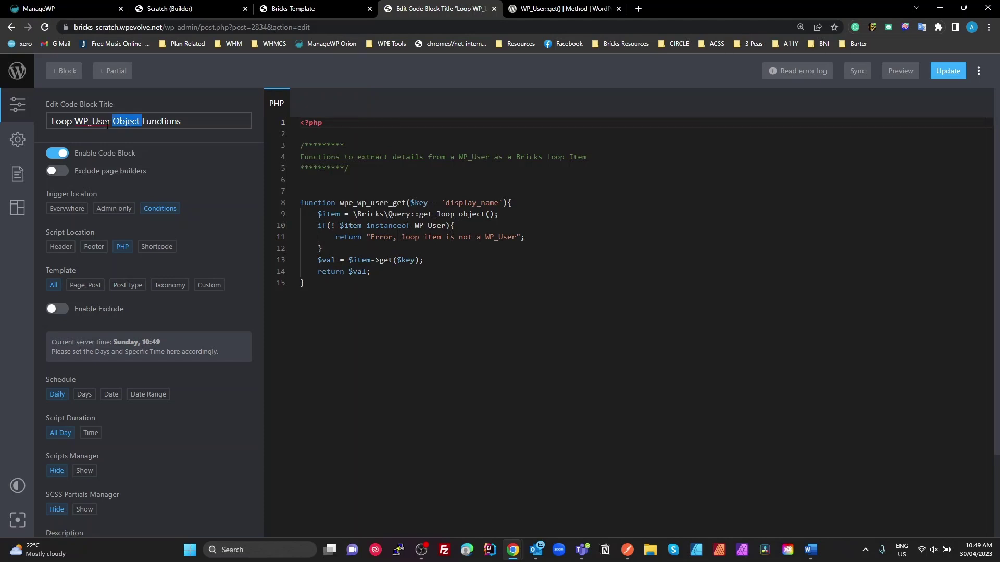
pyautogui.press('BackSpace')
pyautogui.doubleClick(81, 121)
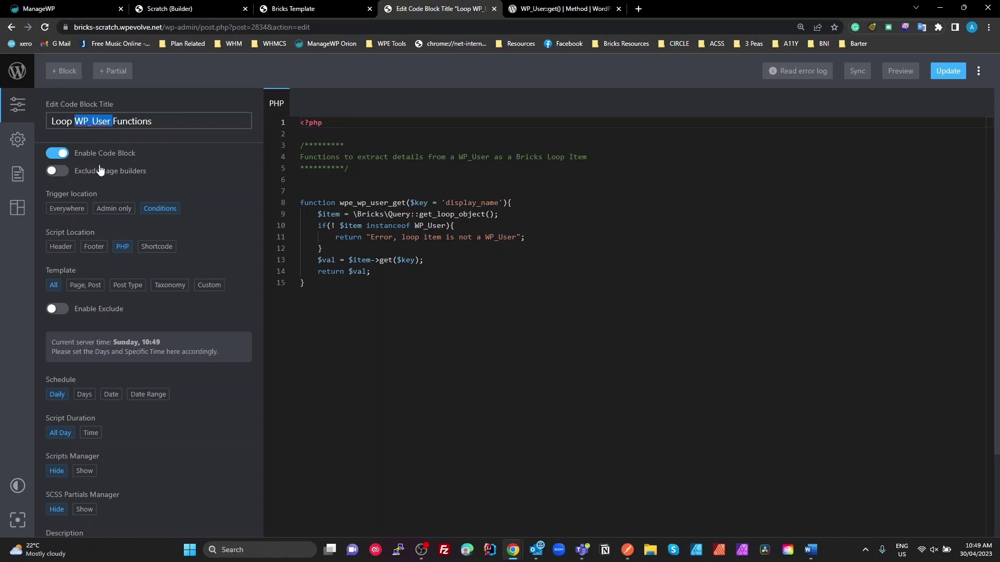
pyautogui.doubleClick(61, 122)
pyautogui.click(191, 124)
# Review wpe_wp_user_get's default display_name key and its loop object lookup on line 9
pyautogui.doubleClick(381, 202)
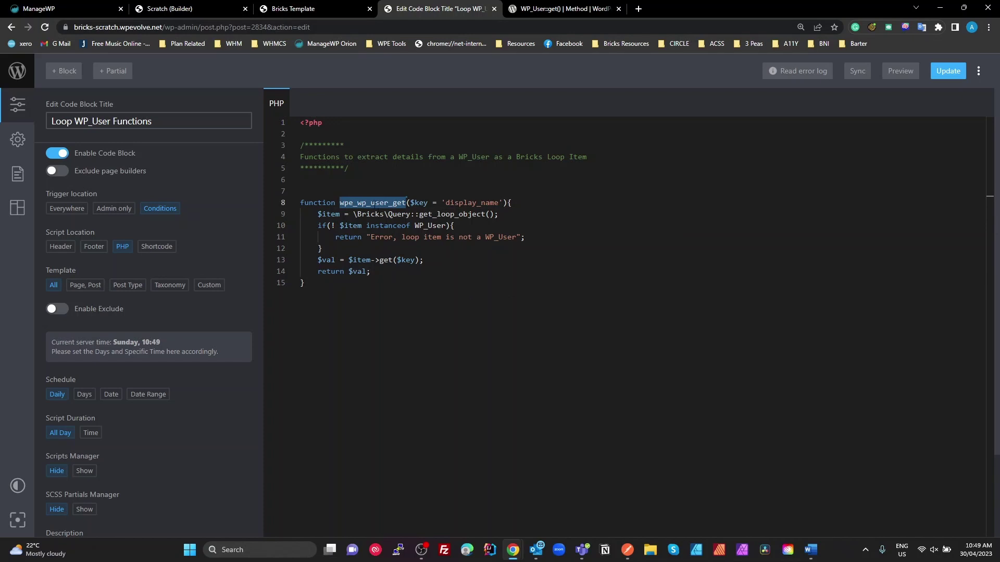
pyautogui.moveTo(357, 203); pyautogui.dragTo(389, 202)
pyautogui.doubleClick(399, 202)
pyautogui.doubleClick(472, 203)
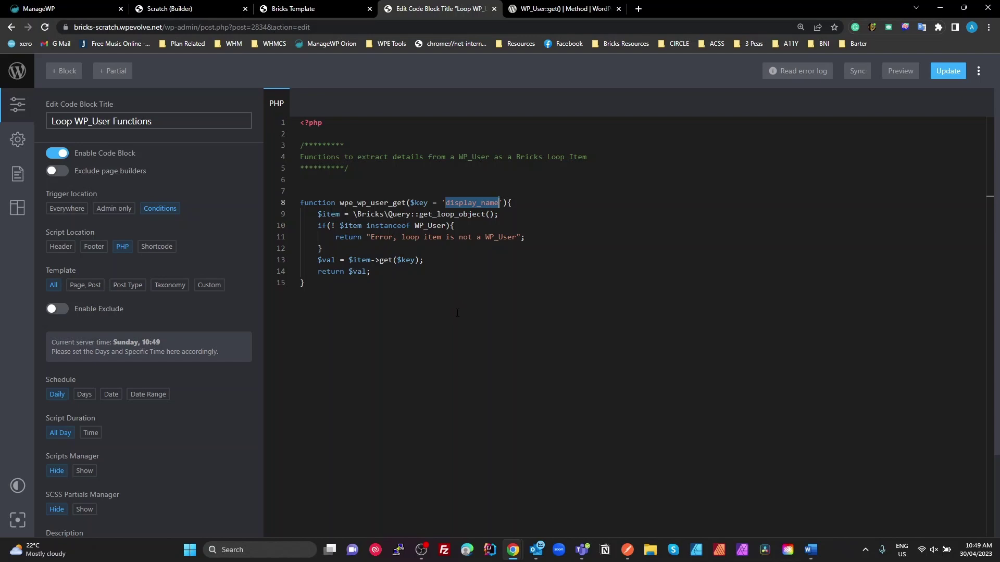
pyautogui.moveTo(498, 214); pyautogui.dragTo(353, 214)
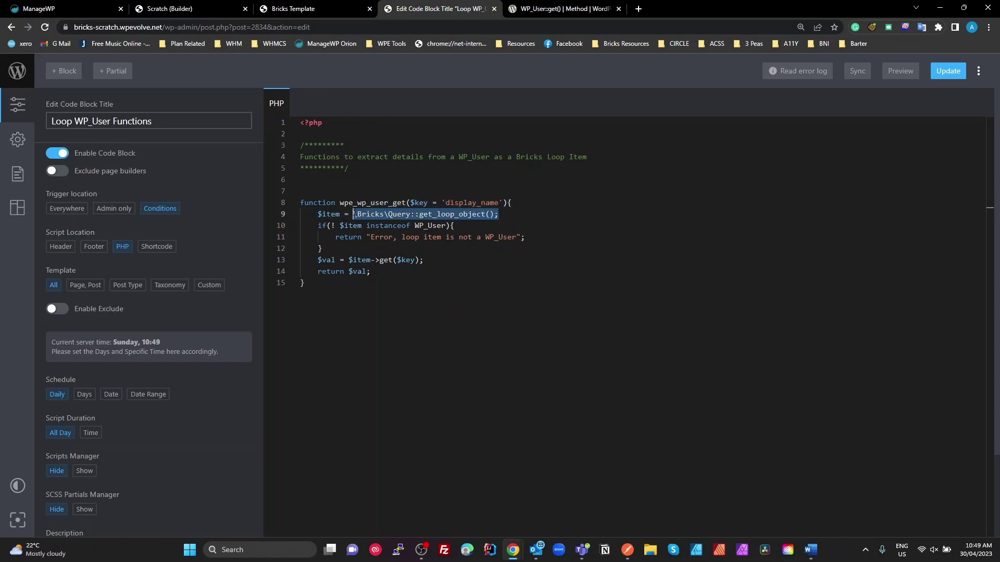
pyautogui.click(374, 315)
# Review the WP_User type check, its error message, and the get($key) call returning $val
pyautogui.doubleClick(430, 225)
pyautogui.moveTo(369, 237); pyautogui.dragTo(491, 237)
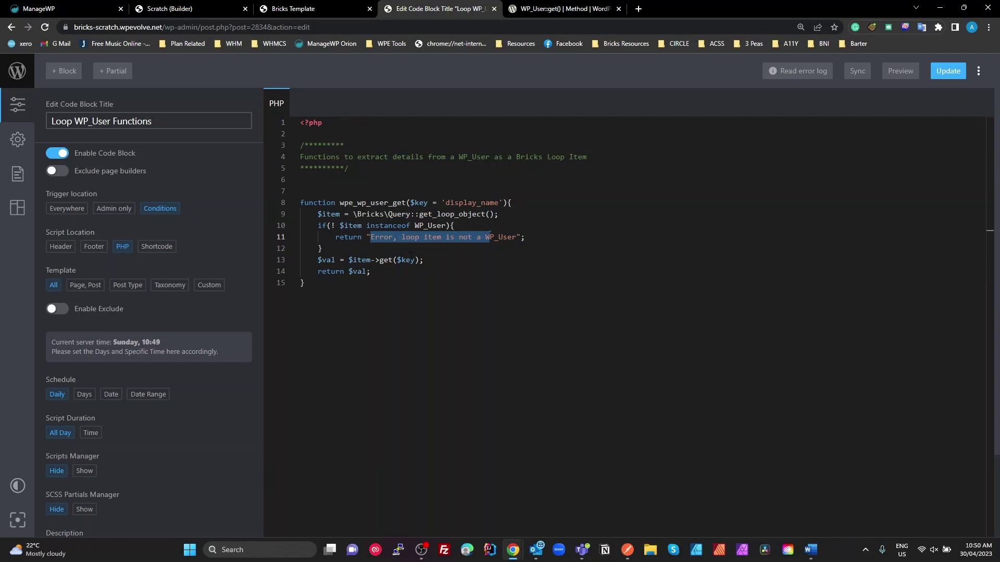
pyautogui.click(451, 291)
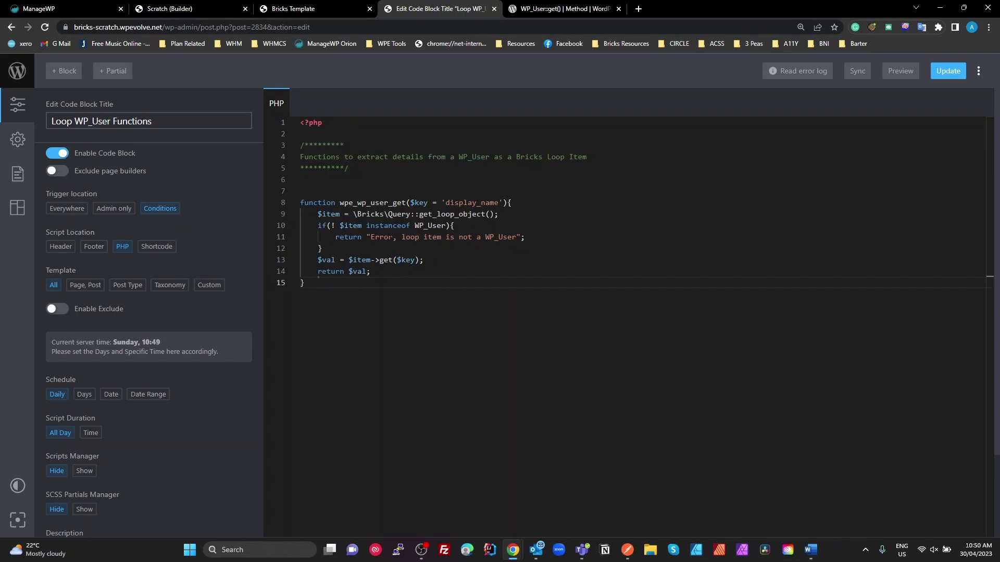
pyautogui.doubleClick(360, 259)
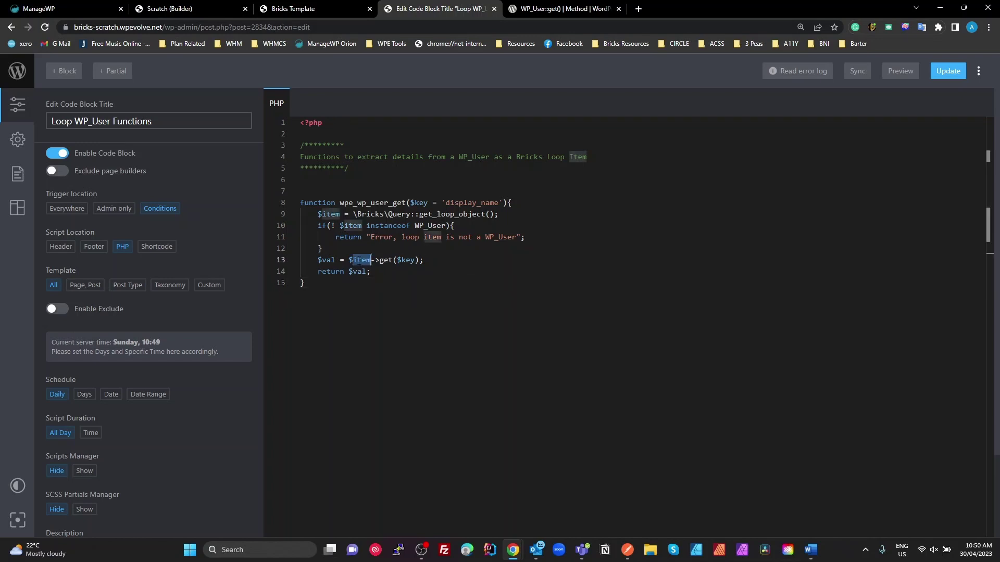
pyautogui.doubleClick(385, 261)
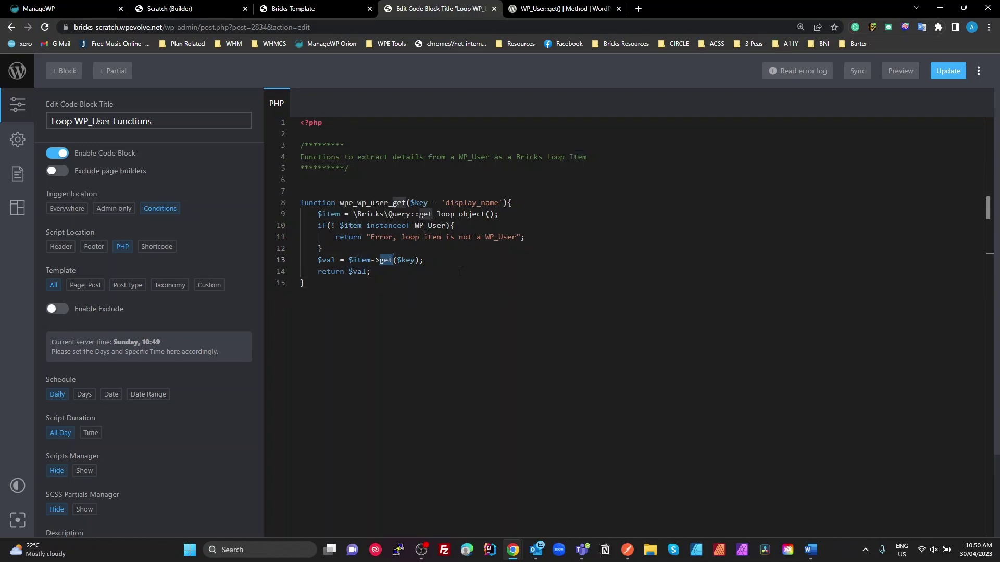
pyautogui.doubleClick(409, 260)
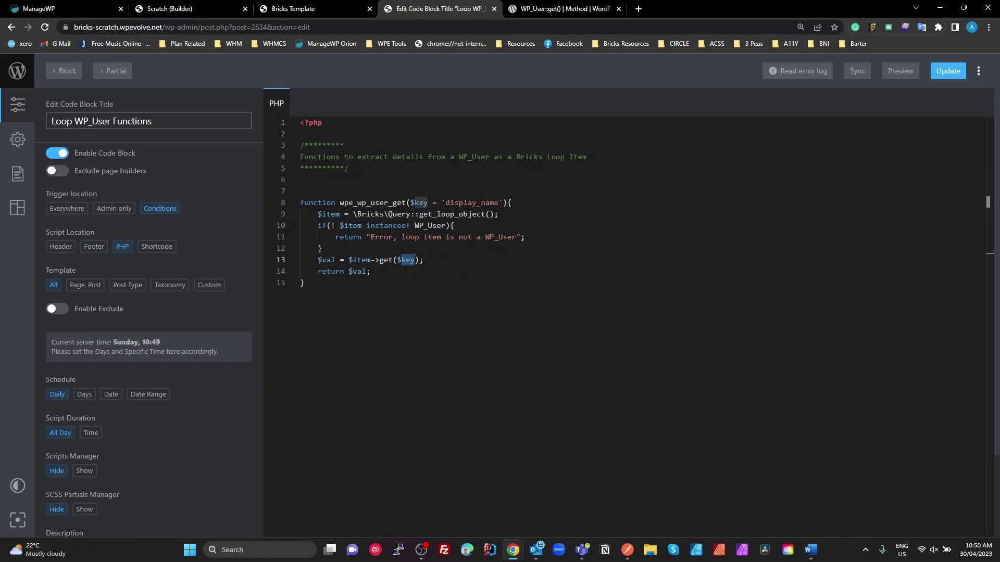
pyautogui.doubleClick(359, 271)
pyautogui.doubleClick(376, 203)
pyautogui.hotkey('ctrl', 'c')
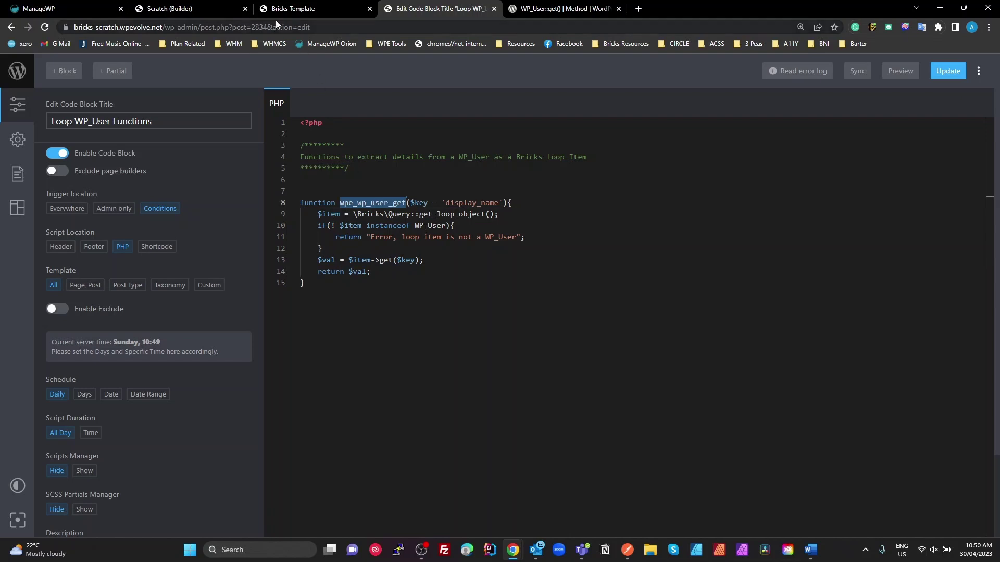
# Replace the function in the Contributors text with wpe_wp_user_get and save
pyautogui.click(302, 8)
pyautogui.click(167, 9)
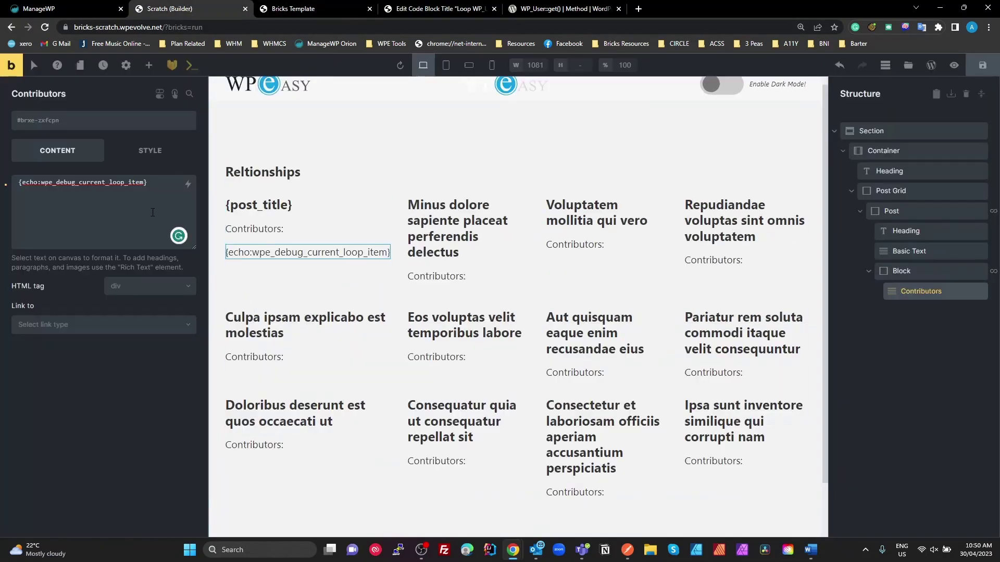
pyautogui.doubleClick(88, 182)
pyautogui.hotkey('ctrl', 'v')
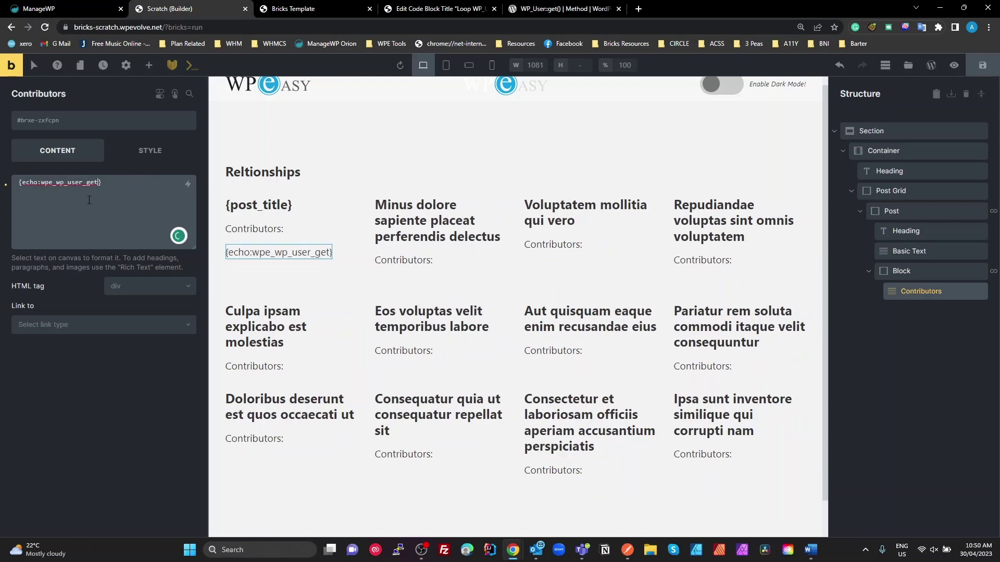
pyautogui.click(987, 66)
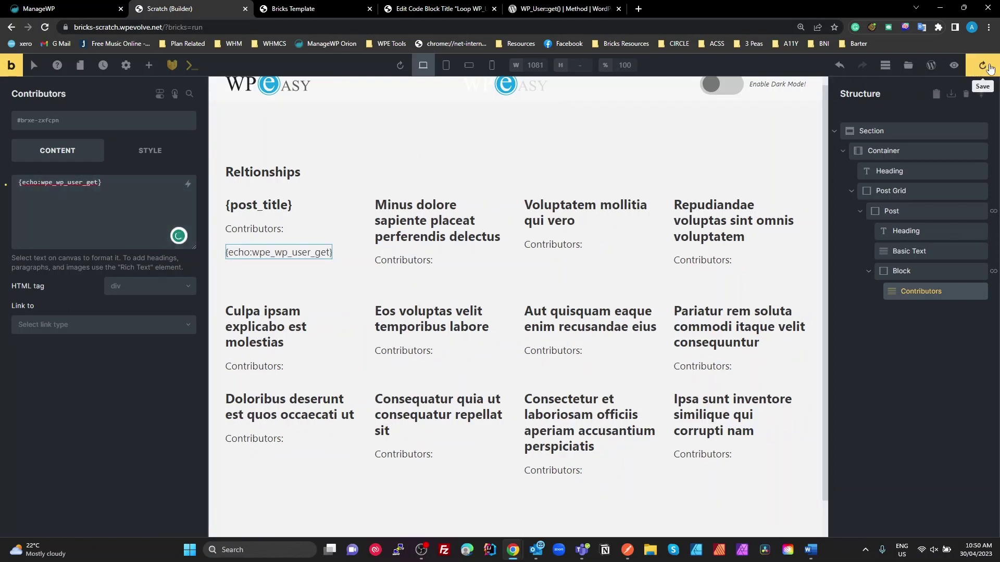
# Check the front-end preview, where each card now lists its contributors' names
pyautogui.click(302, 8)
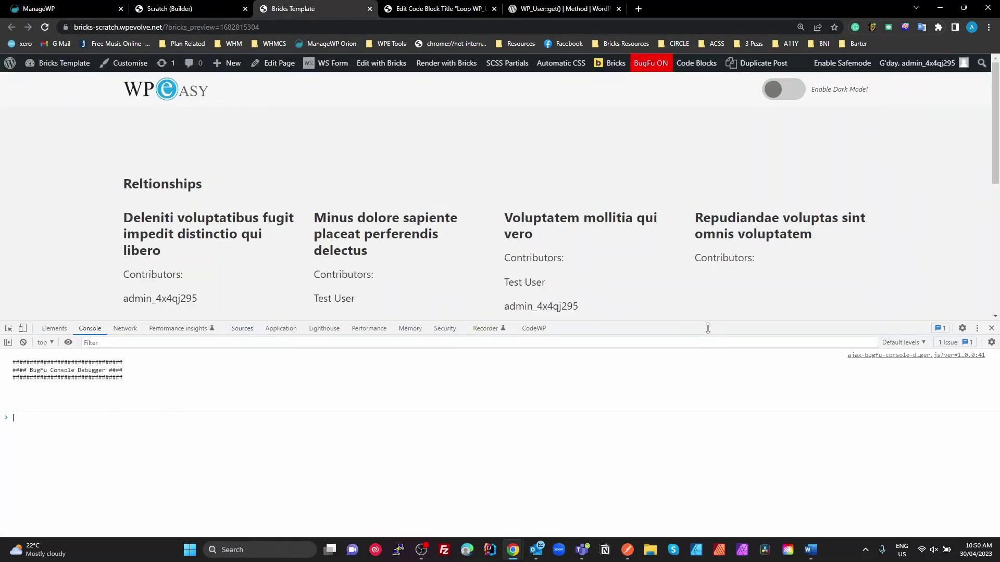
pyautogui.moveTo(707, 322); pyautogui.dragTo(715, 484)
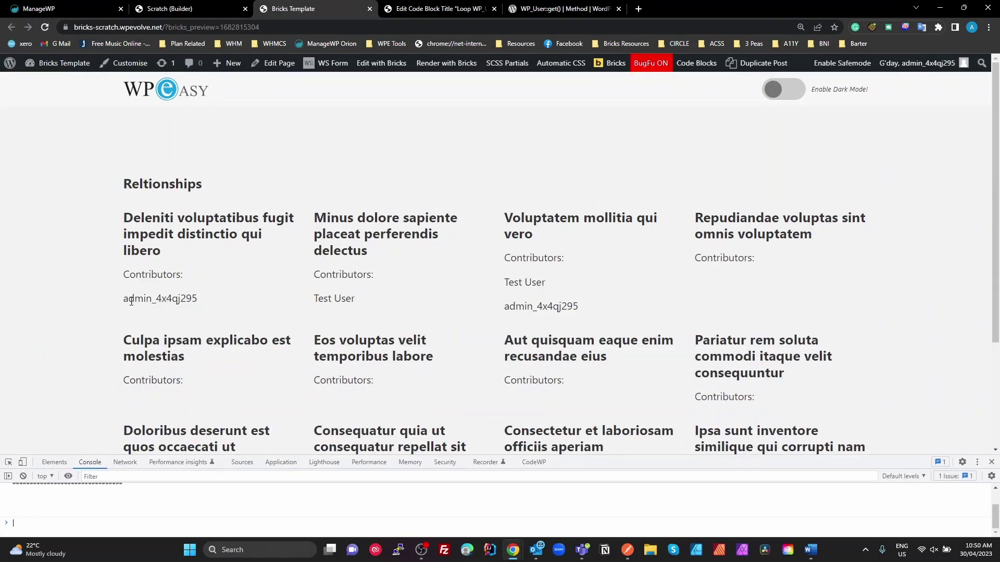
pyautogui.doubleClick(337, 298)
pyautogui.doubleClick(533, 281)
pyautogui.doubleClick(541, 306)
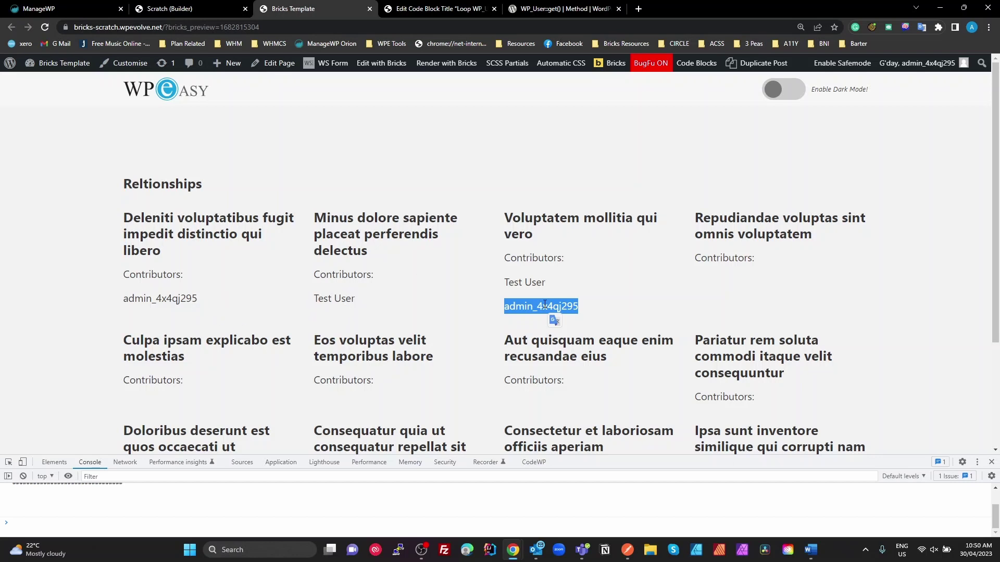
pyautogui.click(414, 8)
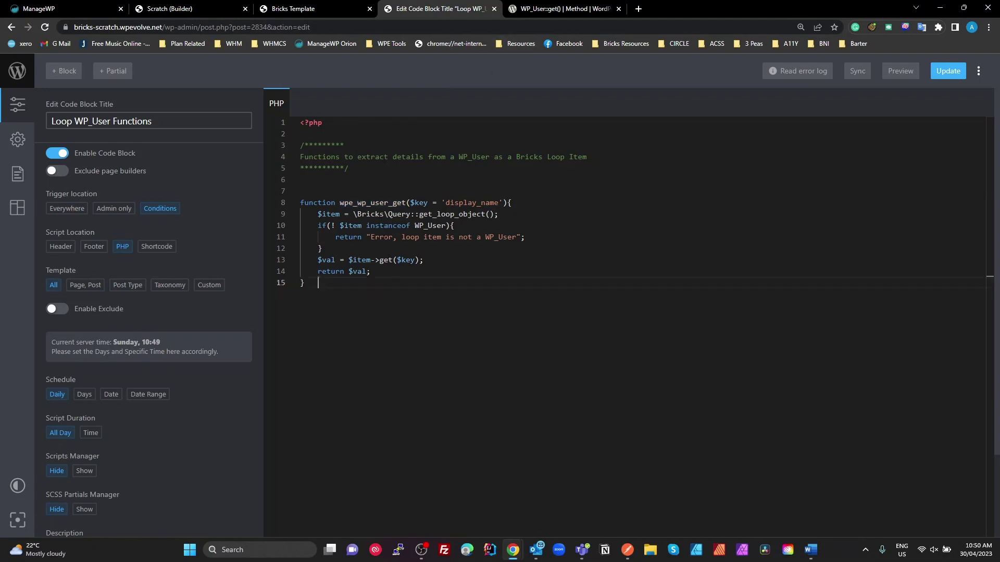
# Change the Contributors element content to {echo:wpe_wp_user_get(user_login)}
pyautogui.doubleClick(372, 203)
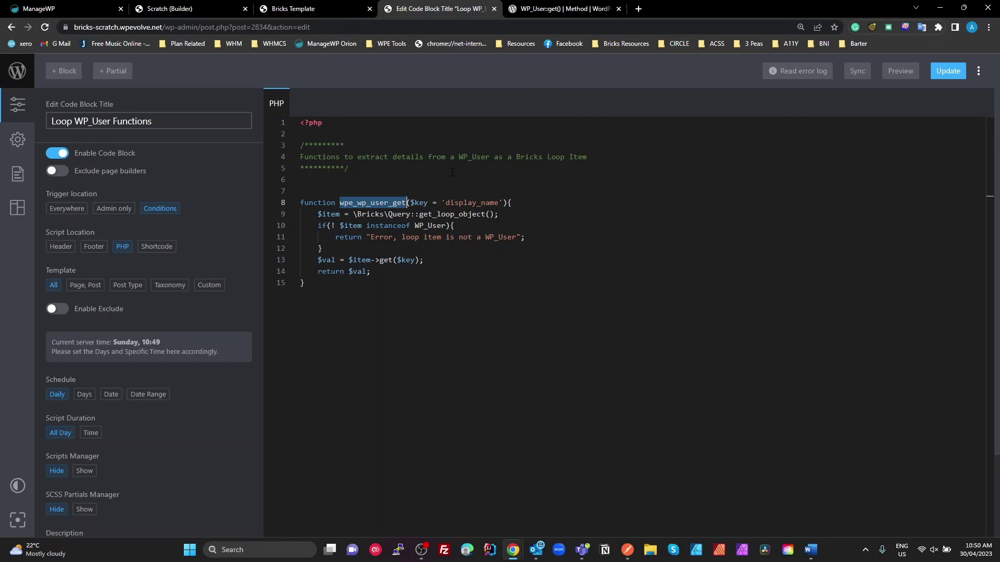
pyautogui.doubleClick(478, 202)
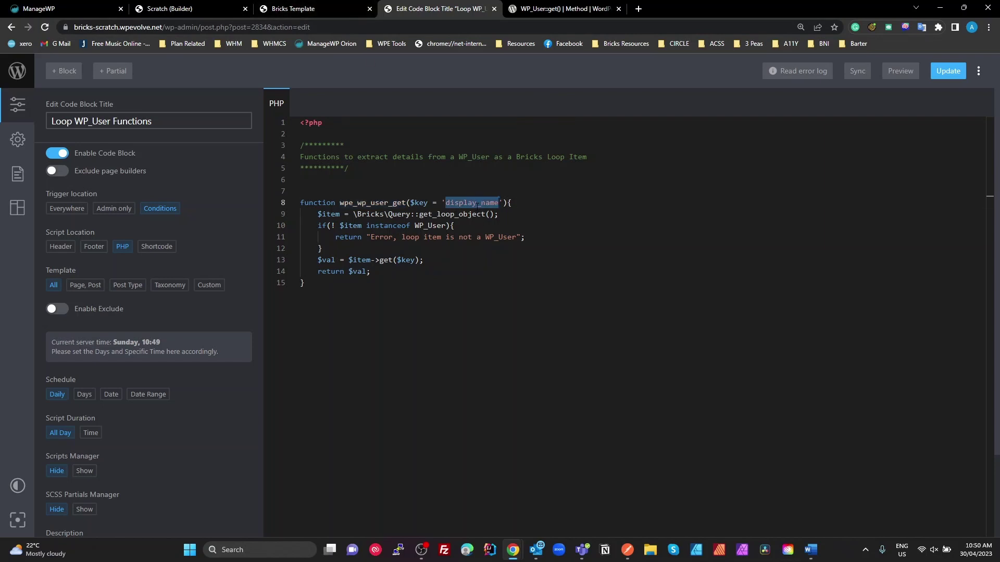
pyautogui.click(170, 8)
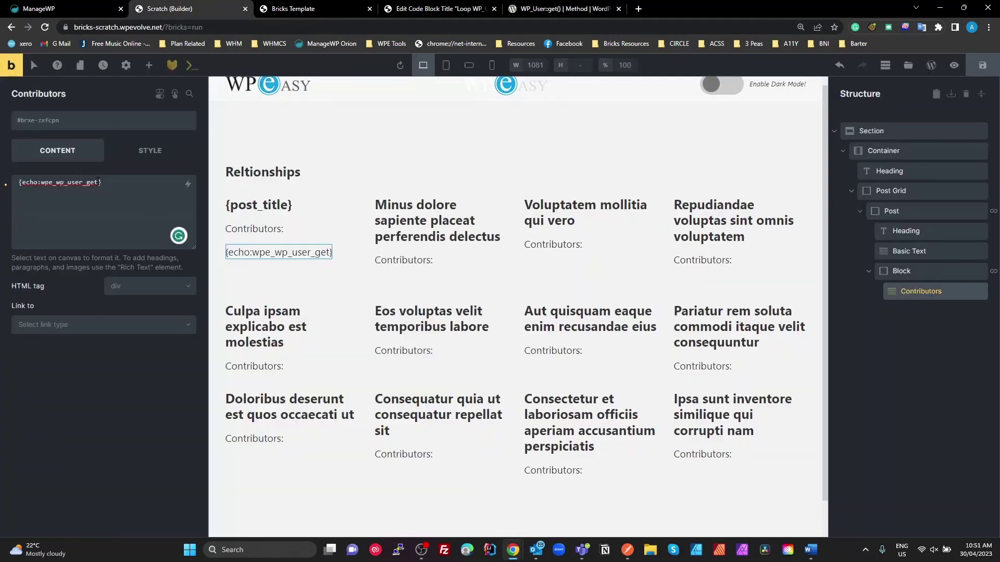
pyautogui.write('()')
pyautogui.write('user_log')
pyautogui.write('in')
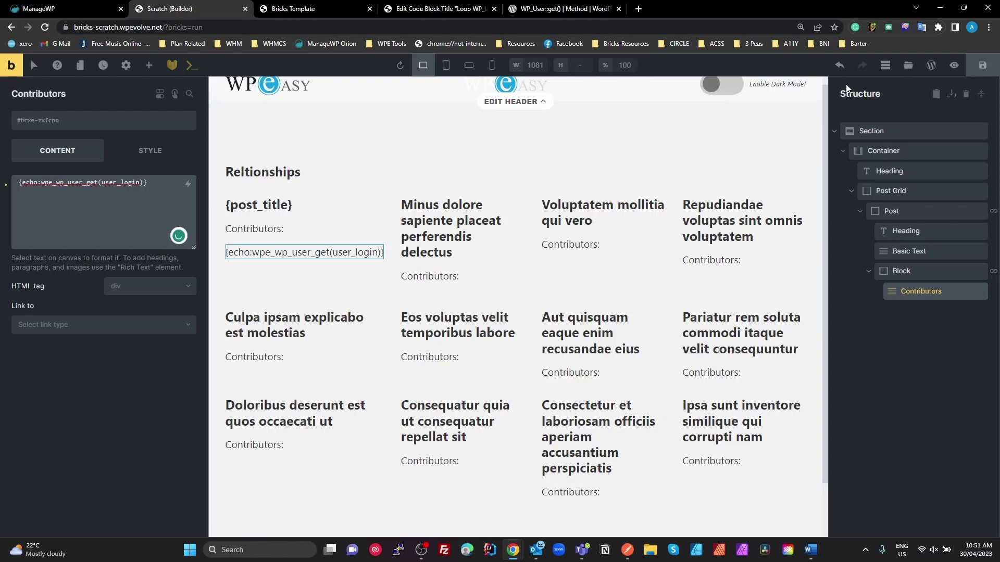
# Save the builder and reload the front-end preview to check the contributor logins on the cards
pyautogui.click(983, 65)
pyautogui.click(308, 14)
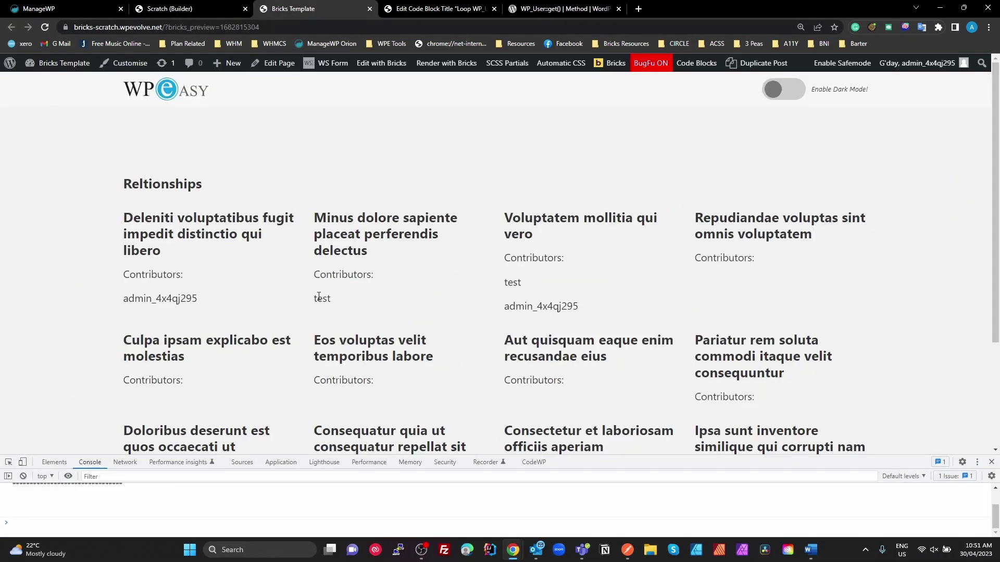
pyautogui.doubleClick(318, 299)
pyautogui.press('F5')
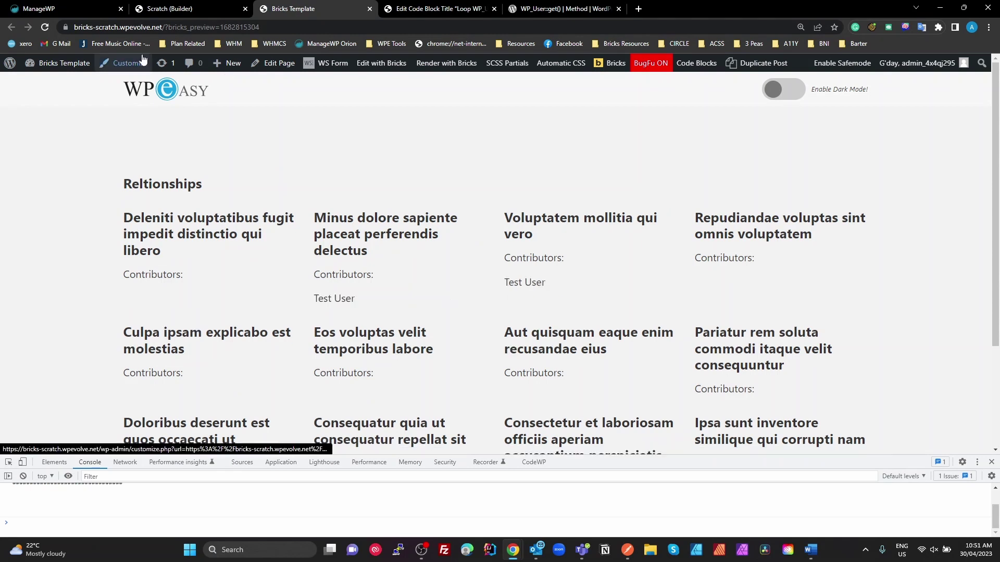
# Review the wpe_wp_user_get code and the front-end preview before returning to the builder
pyautogui.click(440, 9)
pyautogui.click(468, 320)
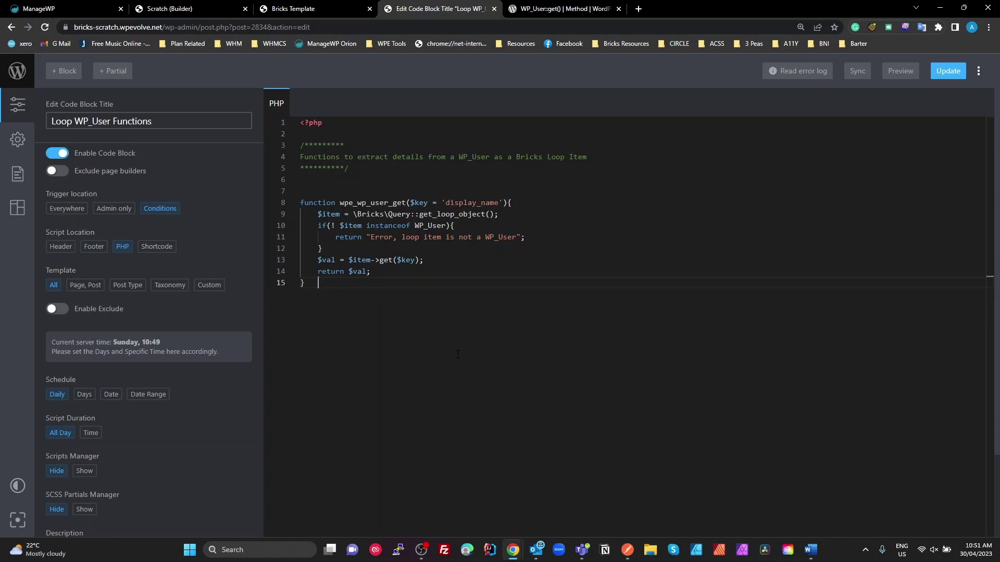
pyautogui.click(310, 10)
pyautogui.click(175, 11)
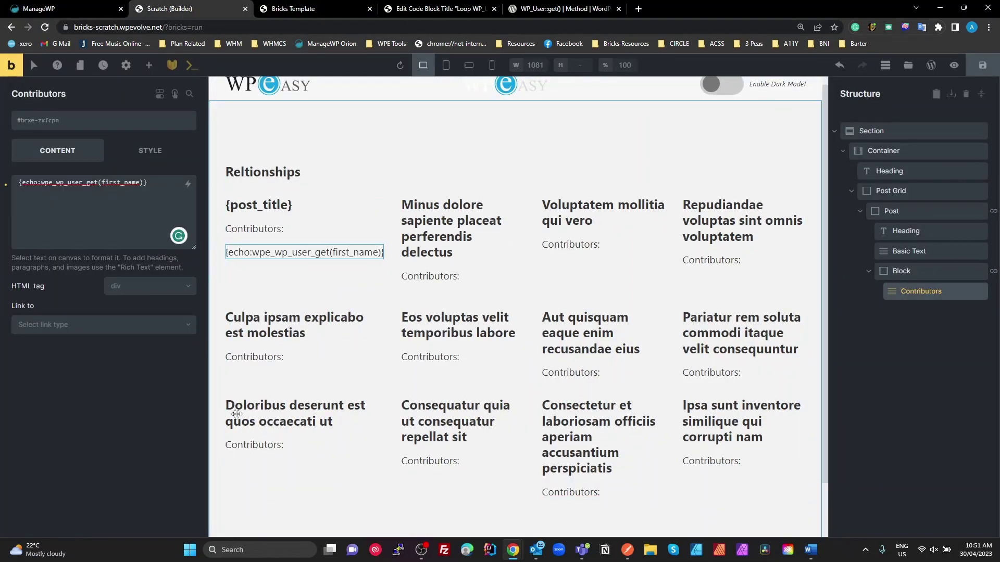
# Make the Contributors content request first_name and bring up the dynamic data tag list
pyautogui.click(98, 193)
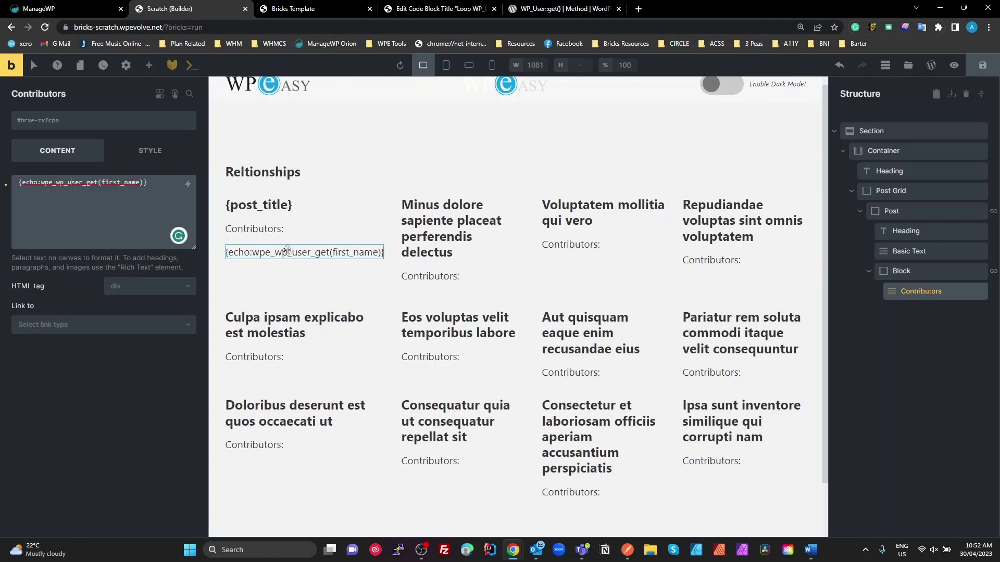
pyautogui.click(188, 185)
pyautogui.scroll(3, 62, 302)
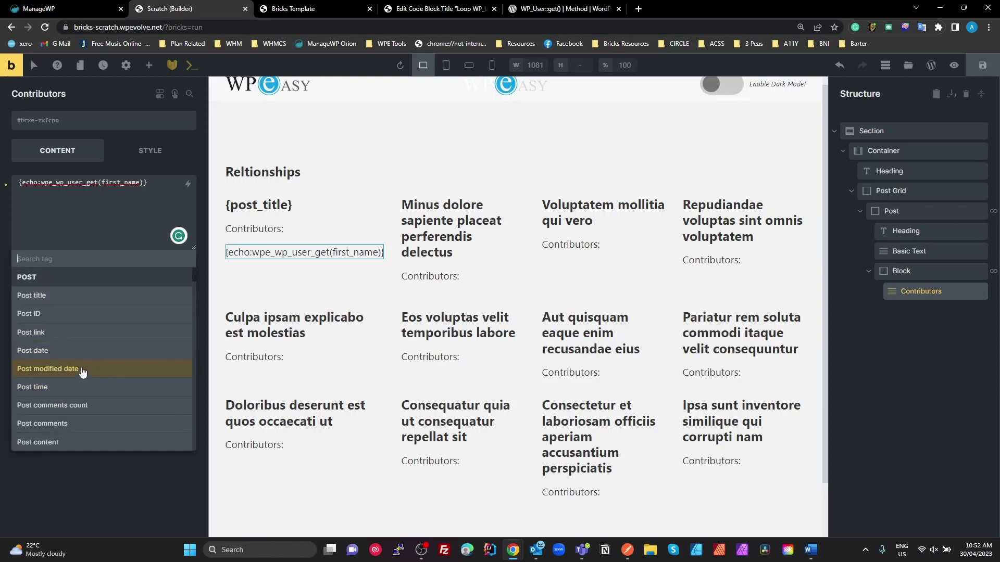